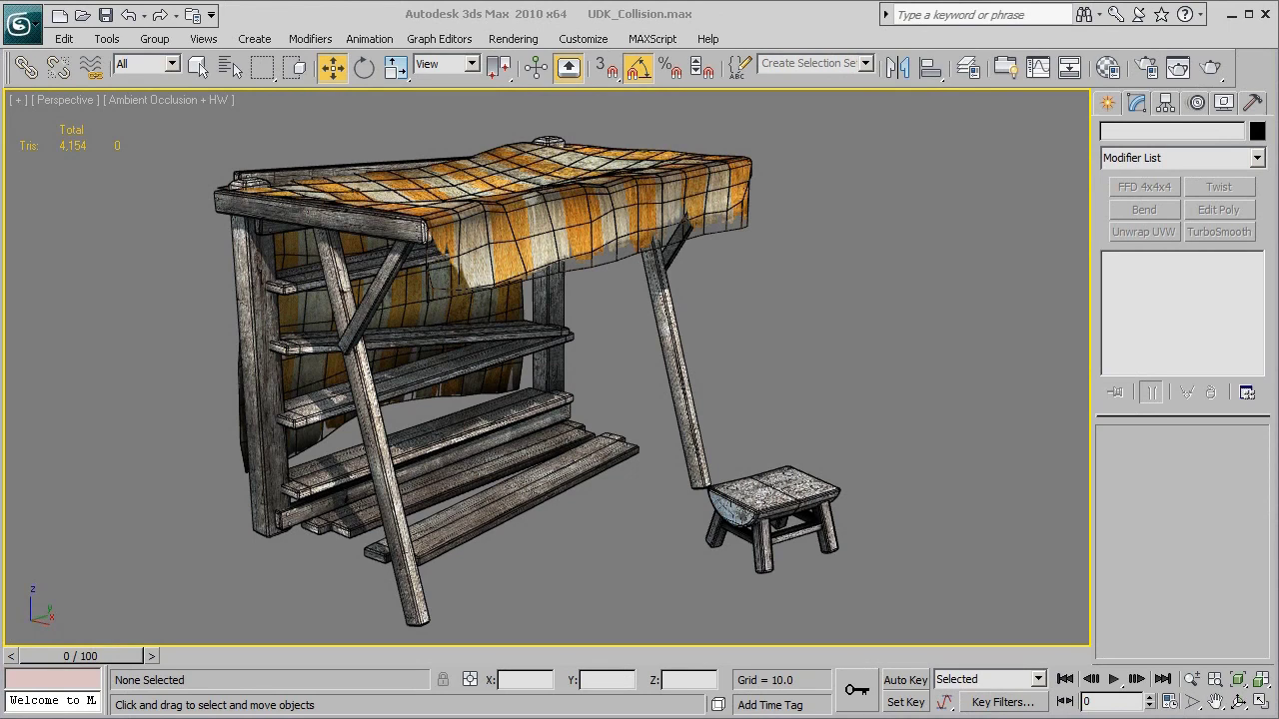
Step: In the Layer Manager, show and then hide the CollisionExample layer's collision hulls
click(963, 286)
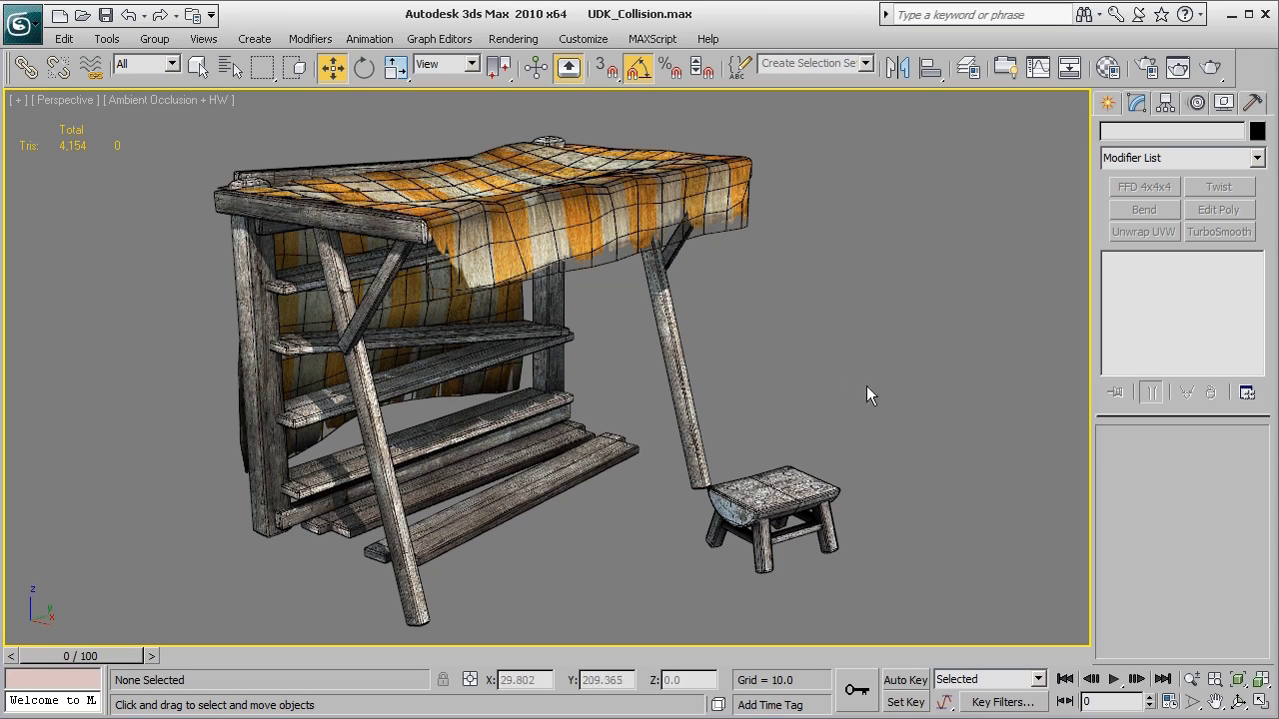
mouse_move(885, 422)
alt+middle_down()
mouse_move(867, 456)
mouse_move(772, 430)
mouse_move(727, 436)
mouse_move(718, 449)
mouse_move(850, 453)
alt+middle_up()
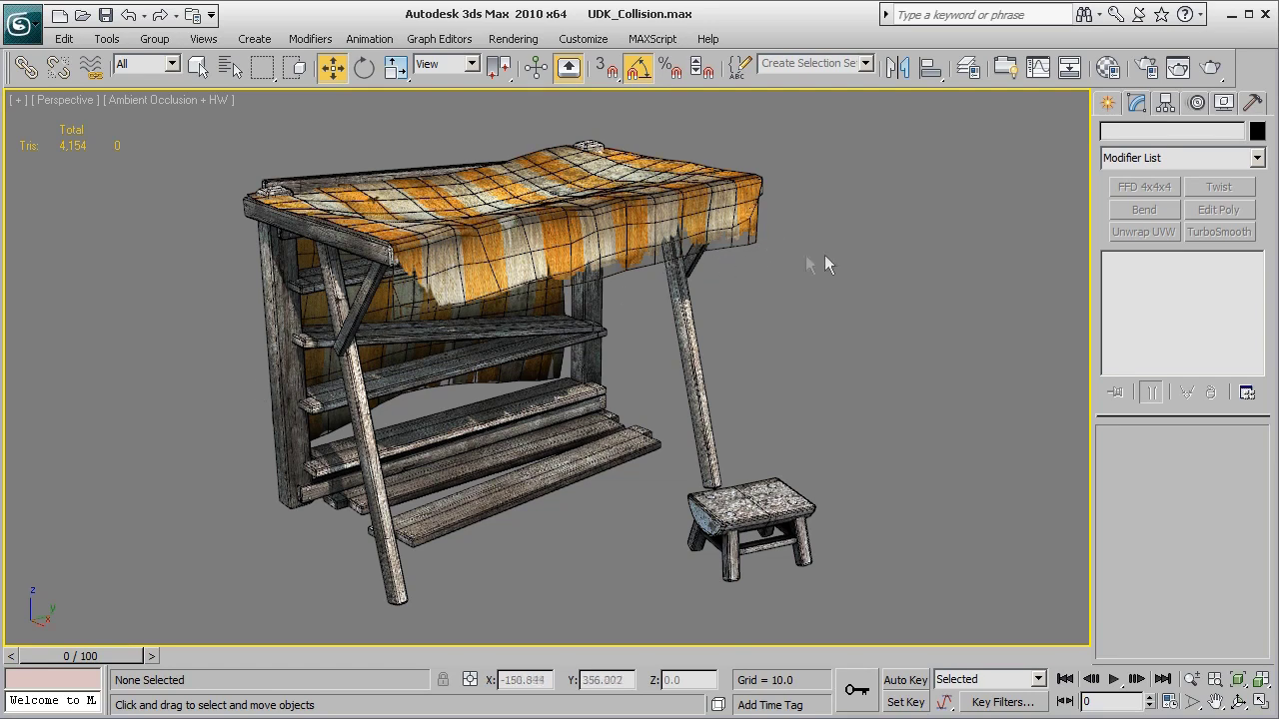
click(967, 72)
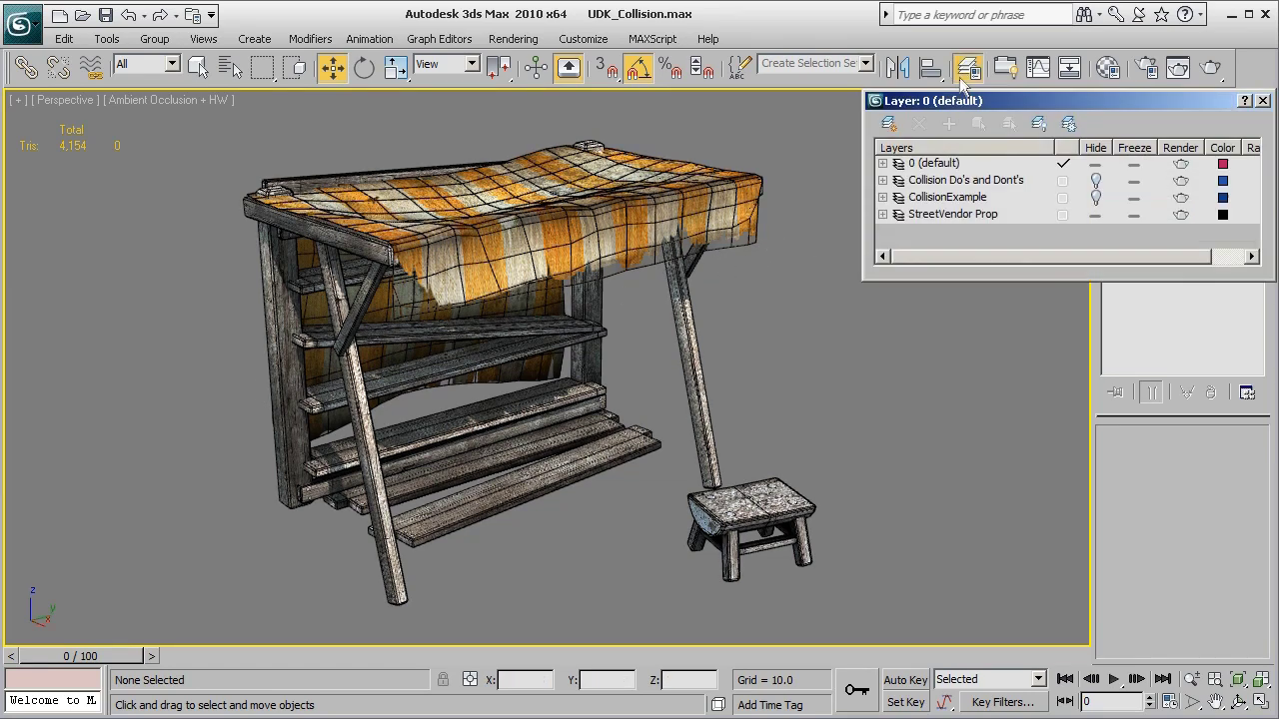
click(1094, 199)
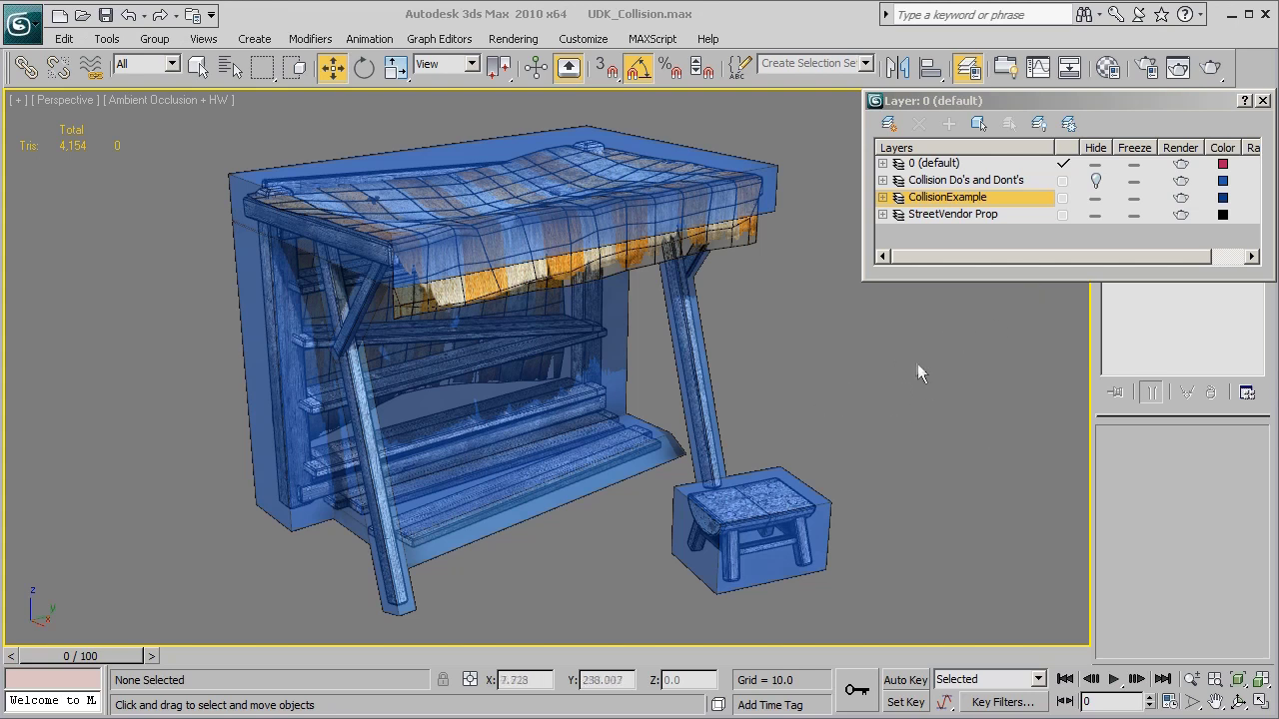
click(1094, 197)
Step: Show the CollisionExample collision hulls again and view the stall from a frontal angle
alt+middle_drag(880, 442, 626, 456)
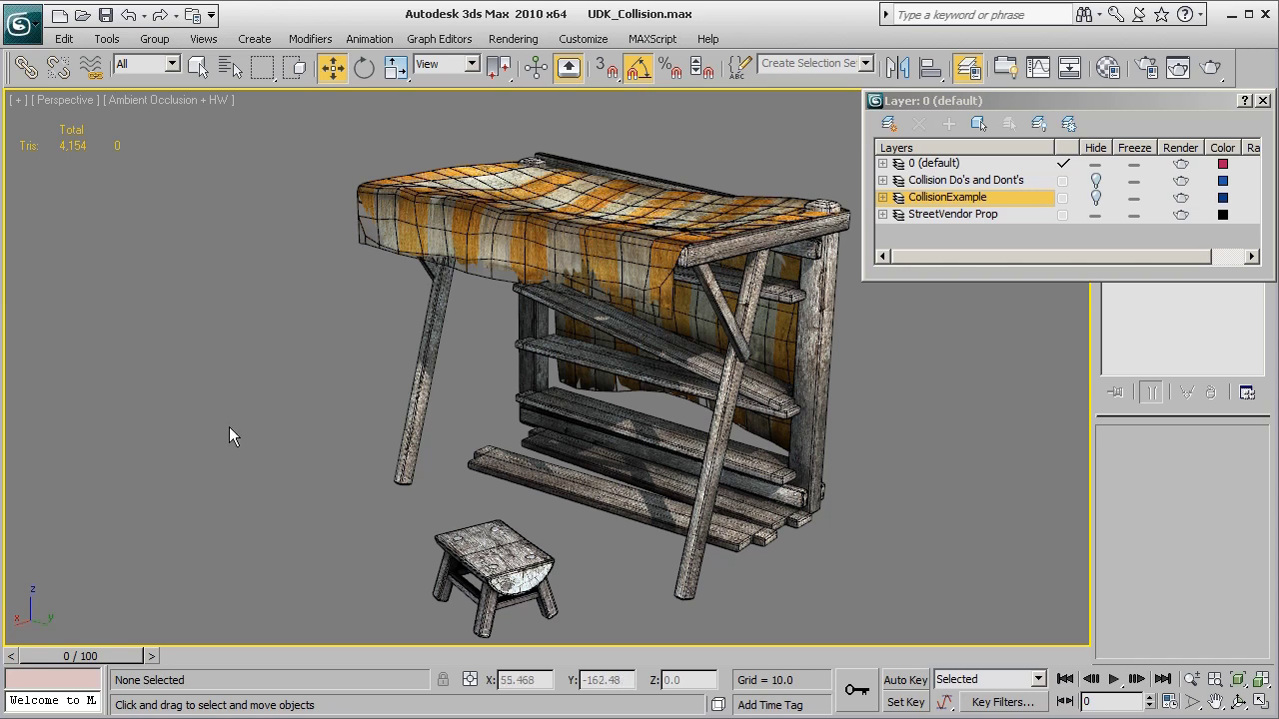
alt+middle_drag(229, 427, 300, 439)
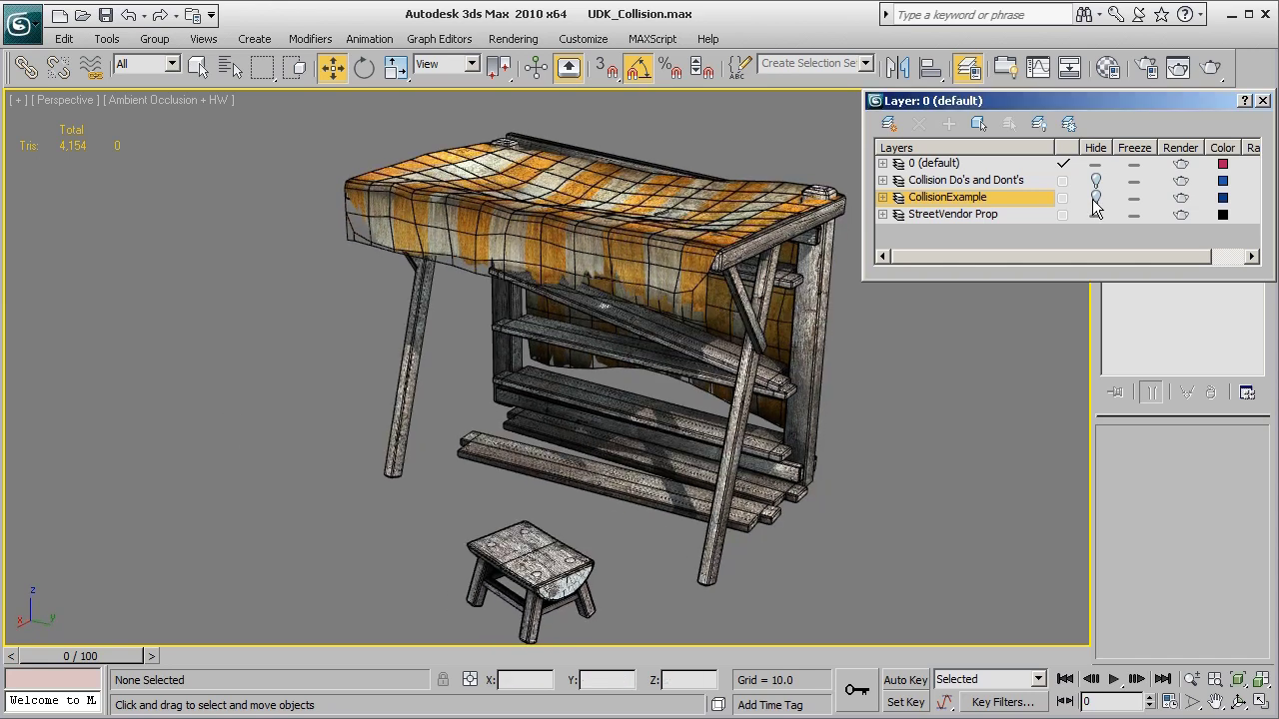
click(1095, 198)
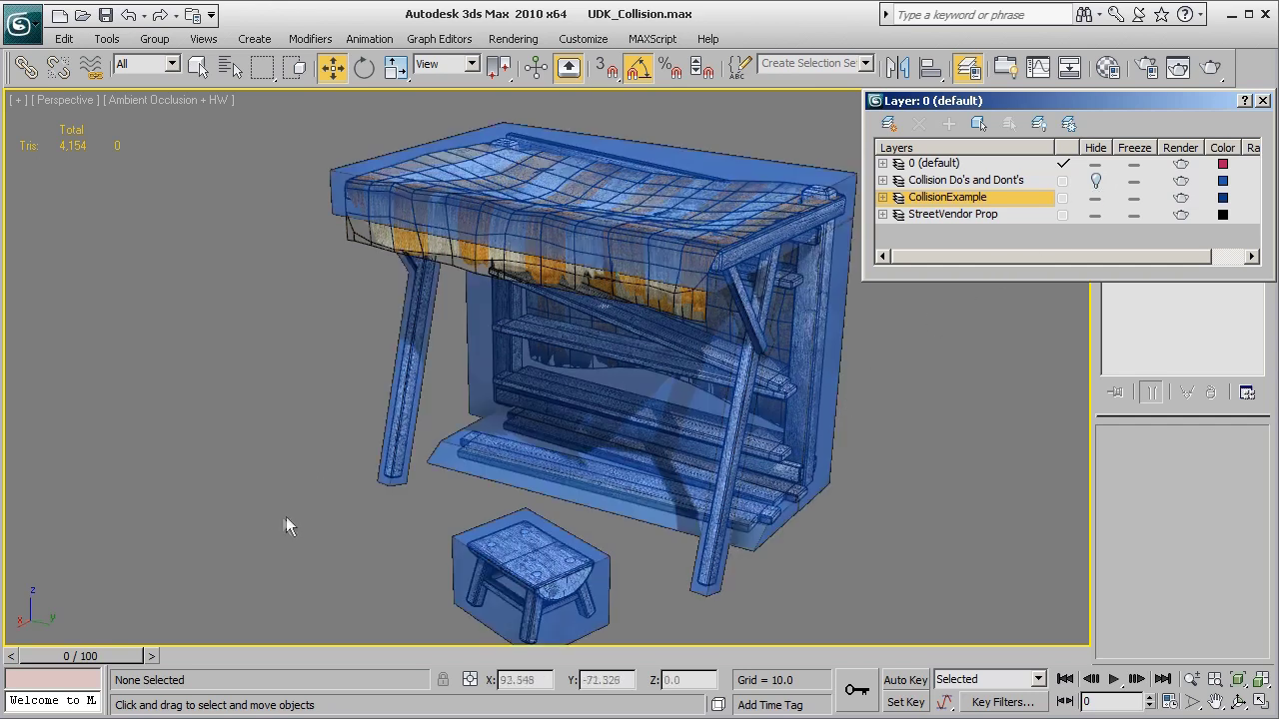
alt+middle_drag(310, 529, 440, 505)
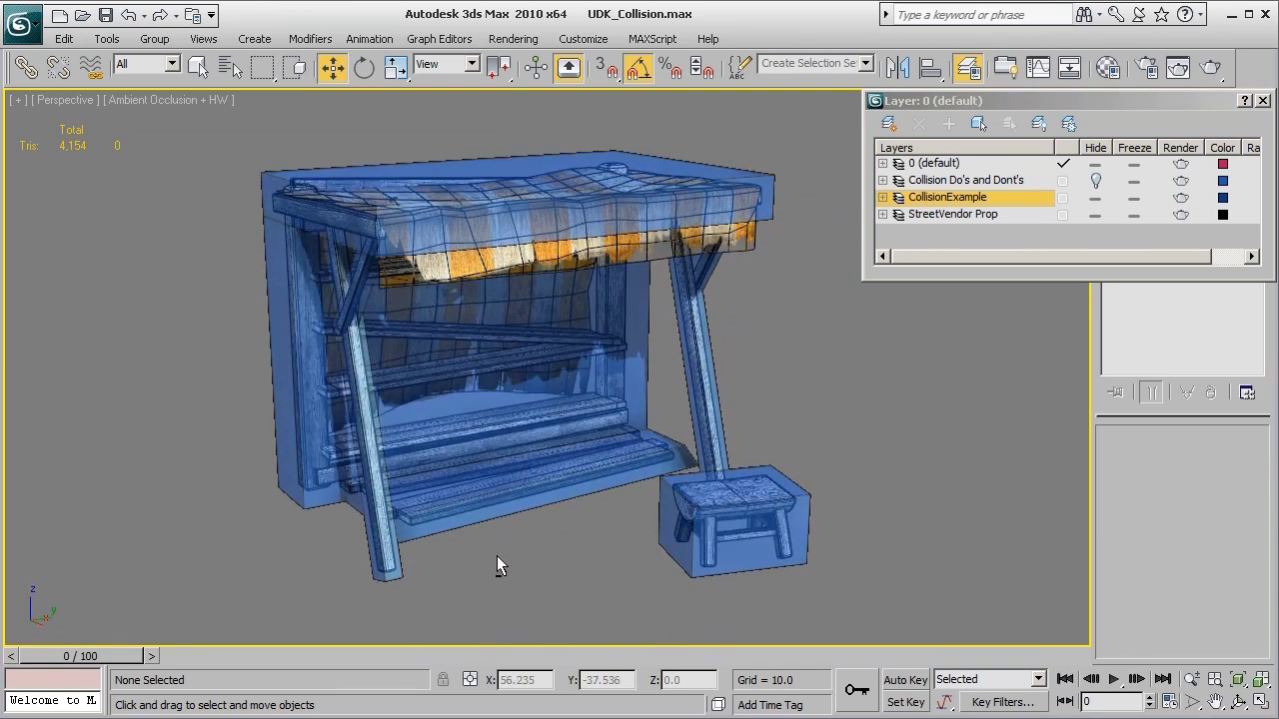
alt+middle_drag(565, 565, 566, 575)
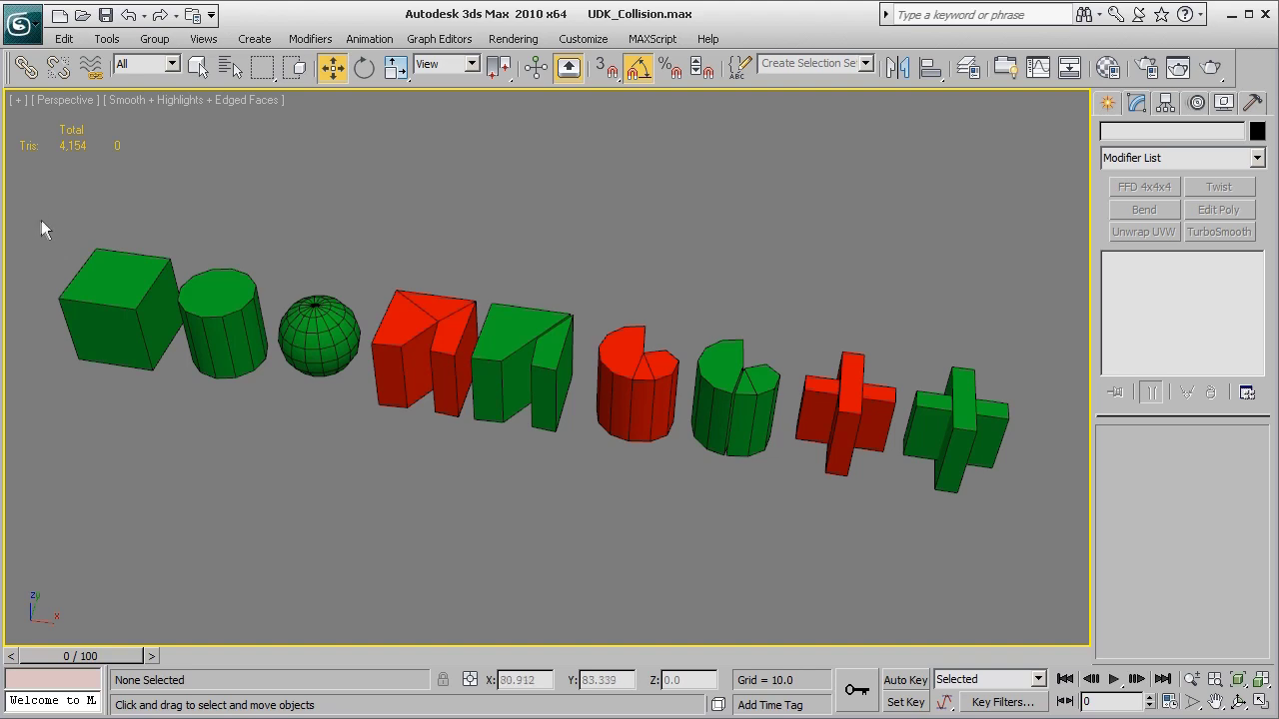
drag(41, 216, 265, 424)
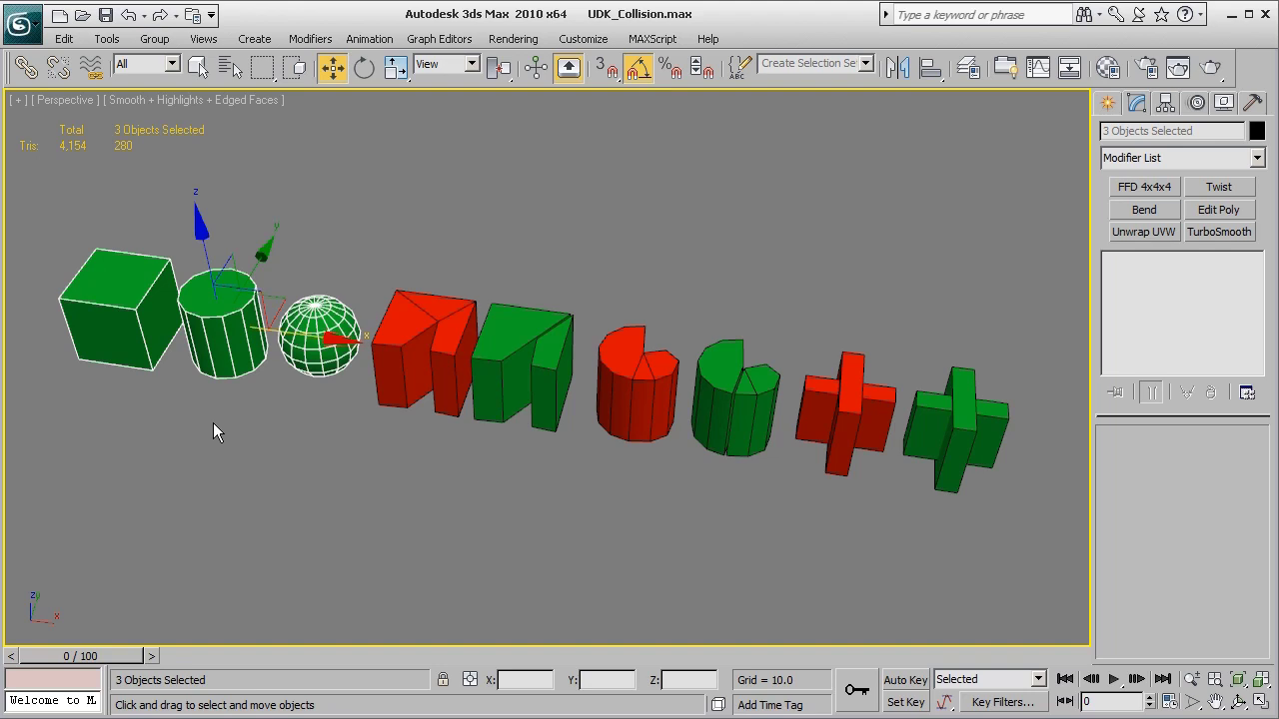
click(216, 422)
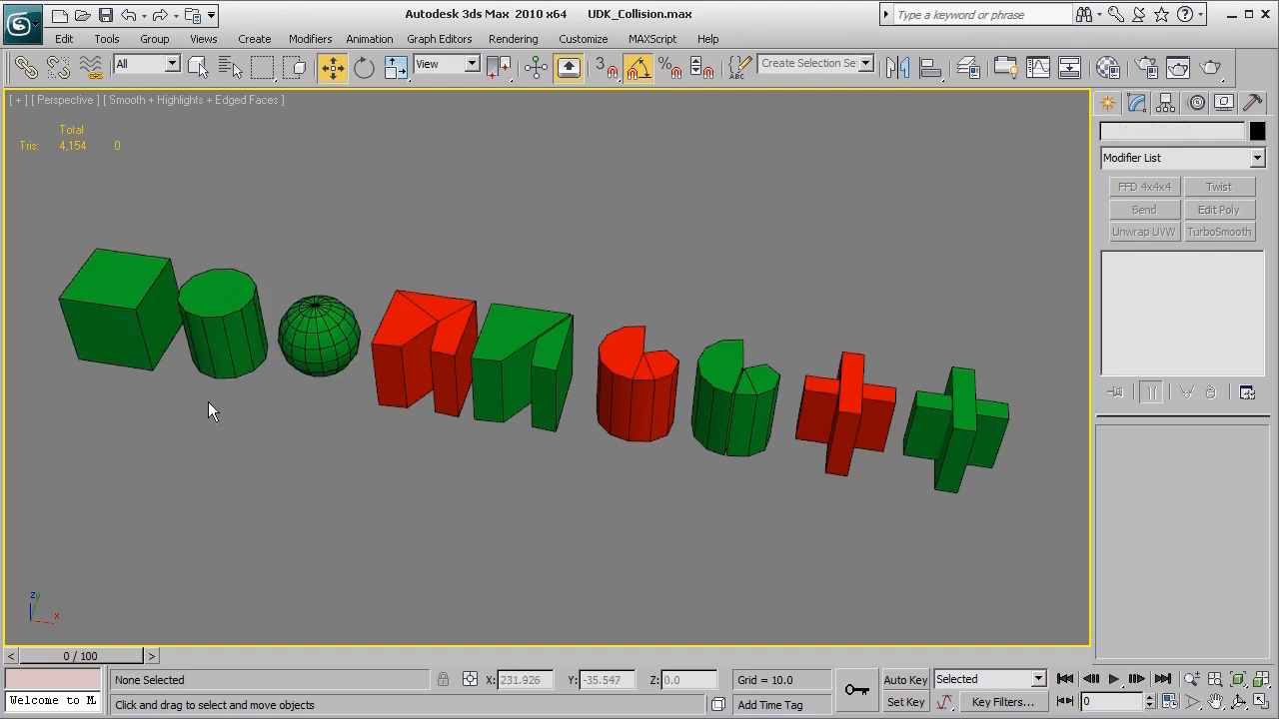
scroll(213, 409, up, 2)
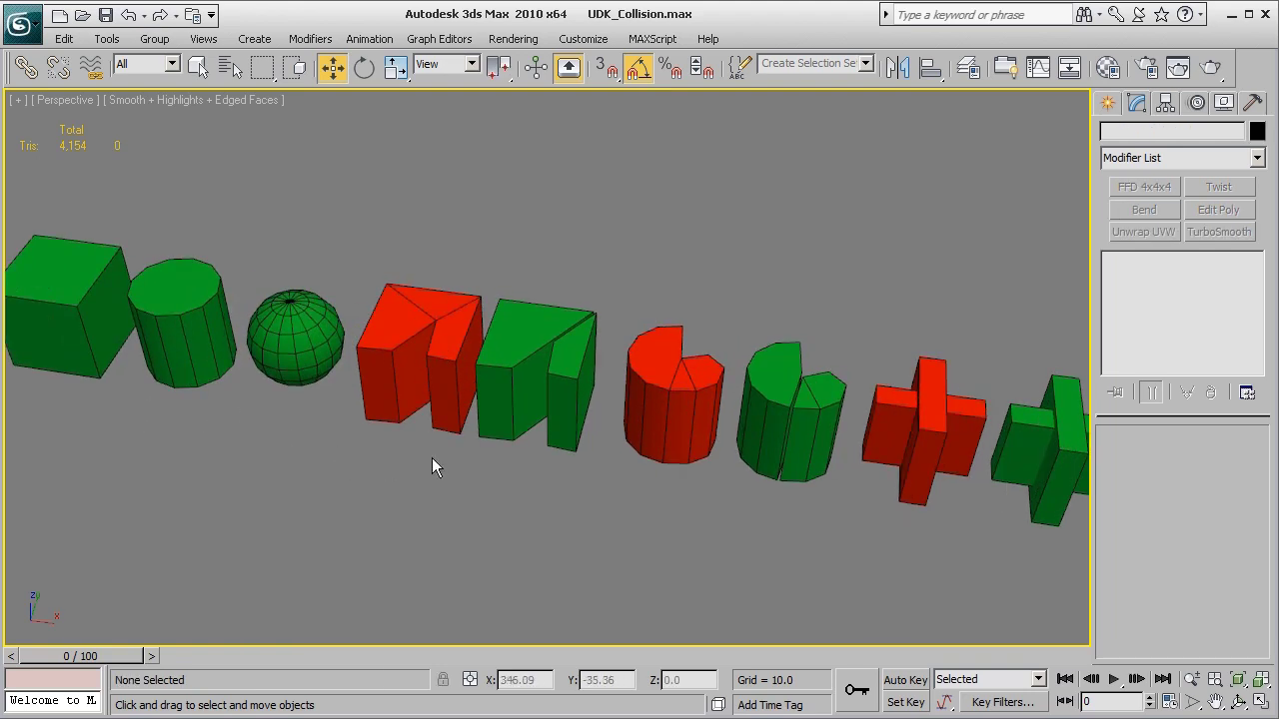
middle_drag(434, 466, 370, 452)
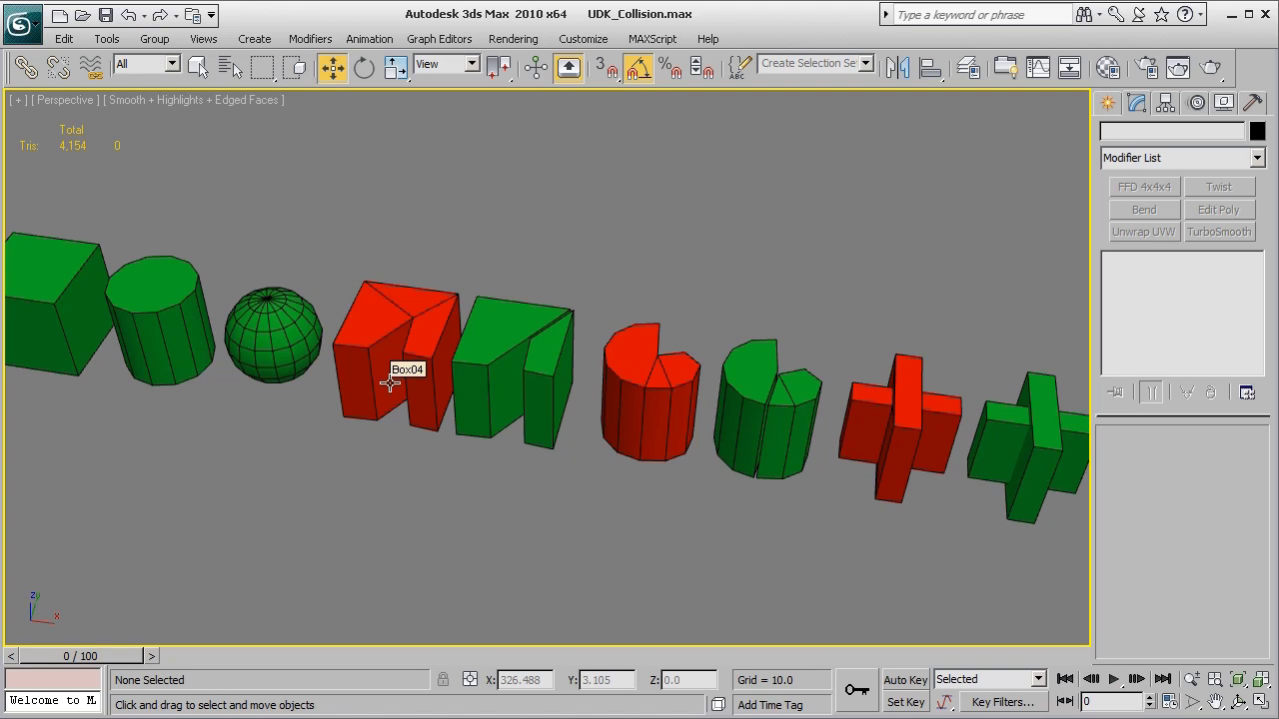
middle_drag(389, 484, 300, 483)
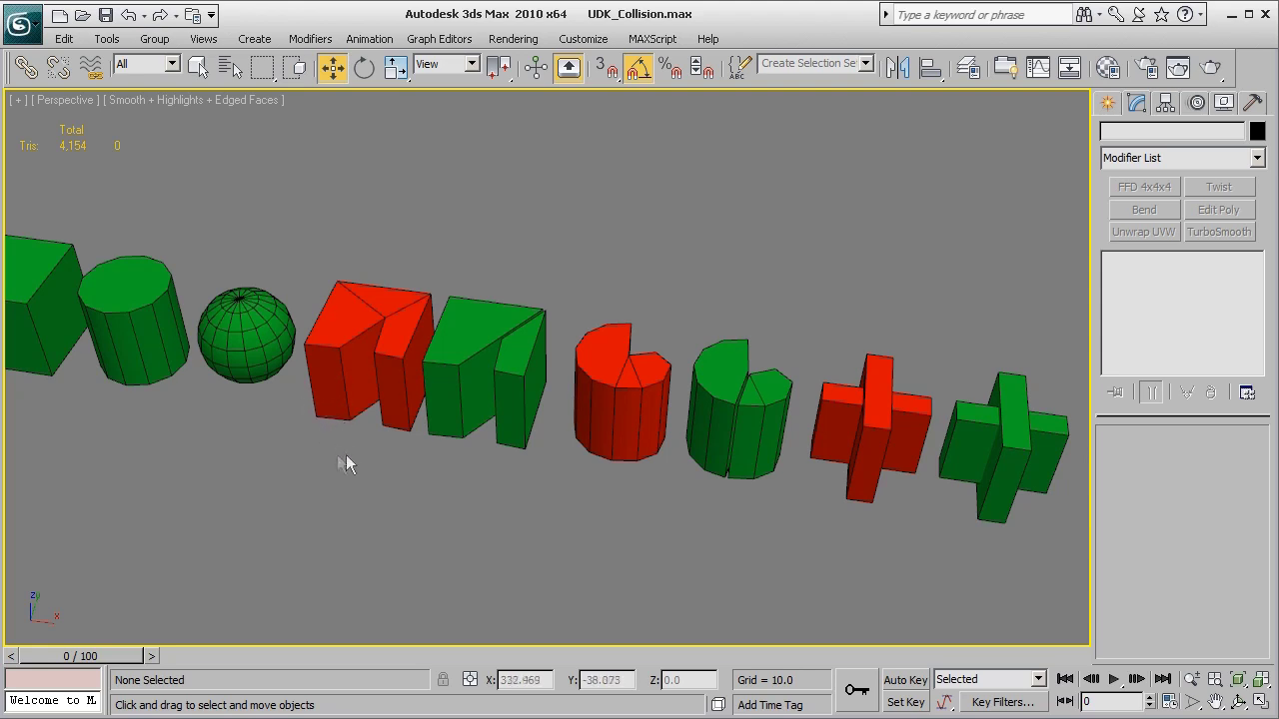
scroll(348, 454, up, 3)
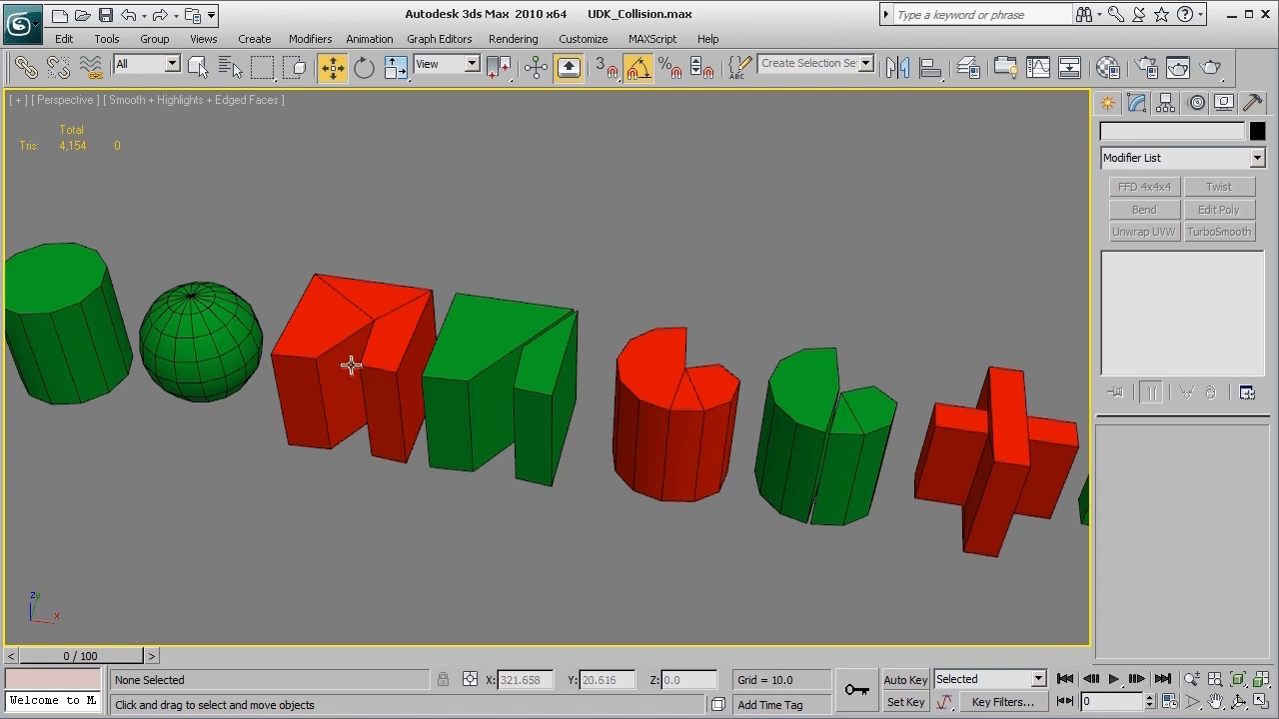
click(350, 365)
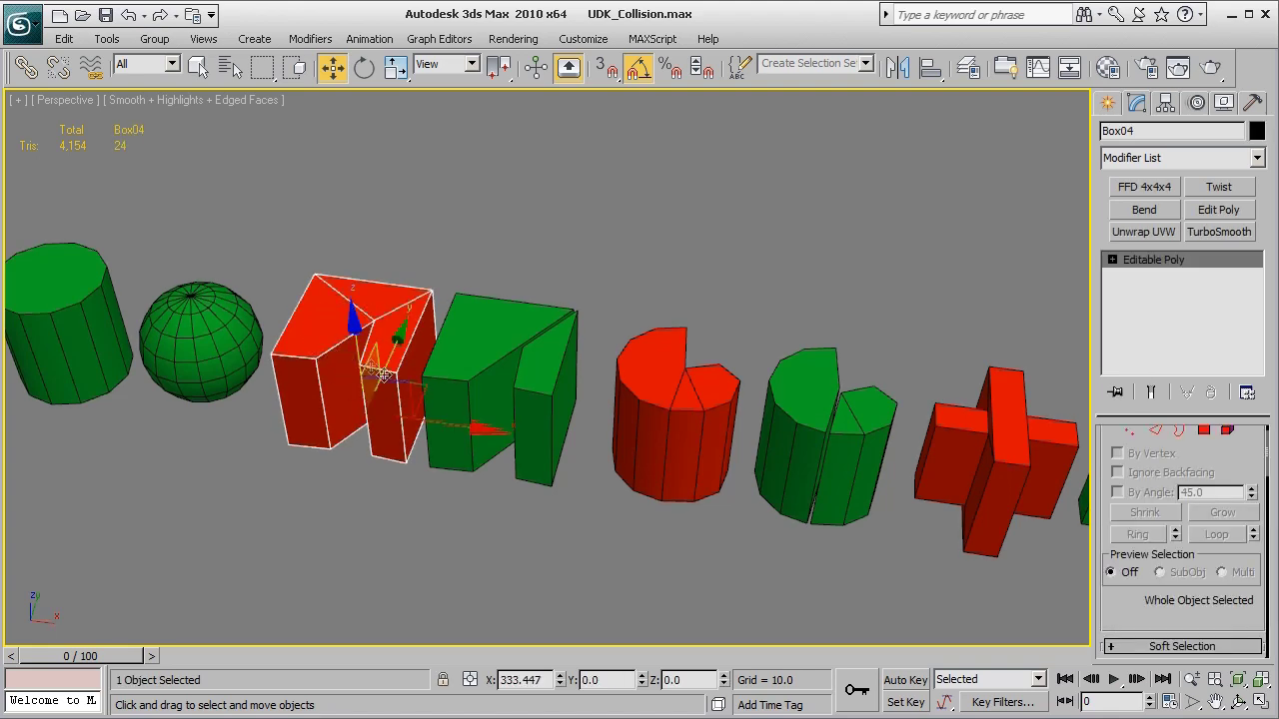
ctrl+click(674, 453)
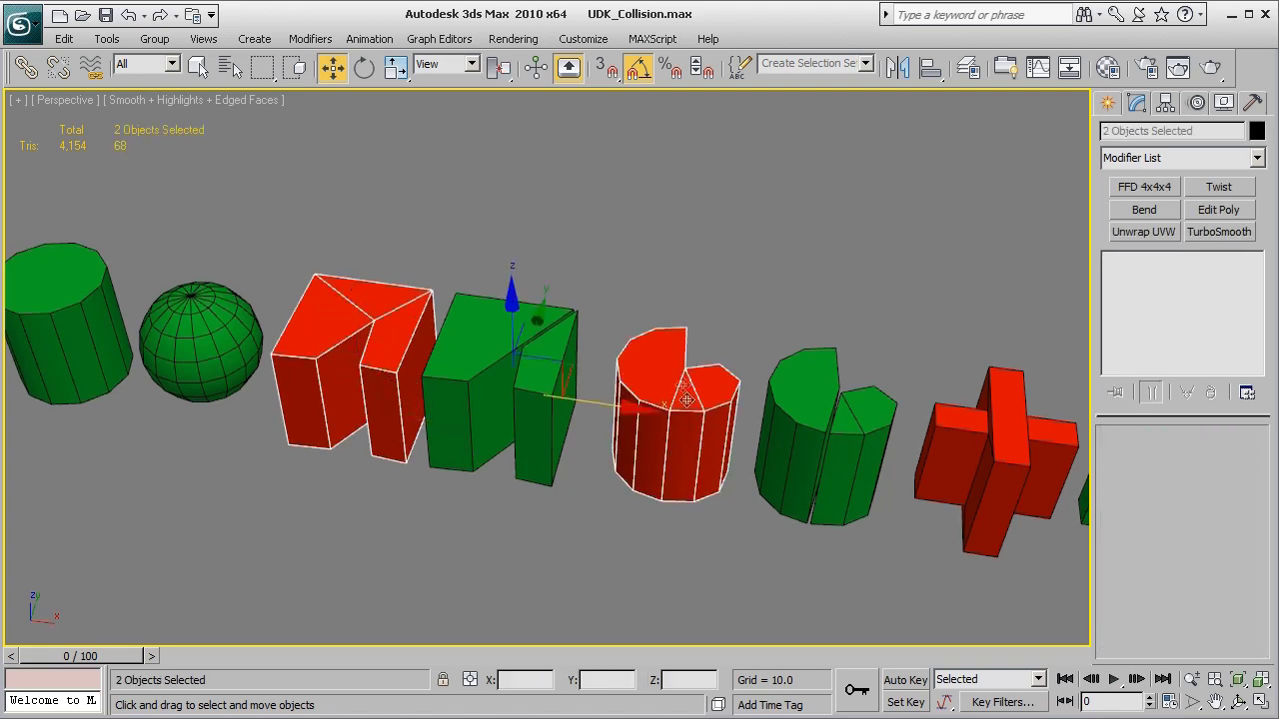
alt+middle_drag(669, 374, 744, 432)
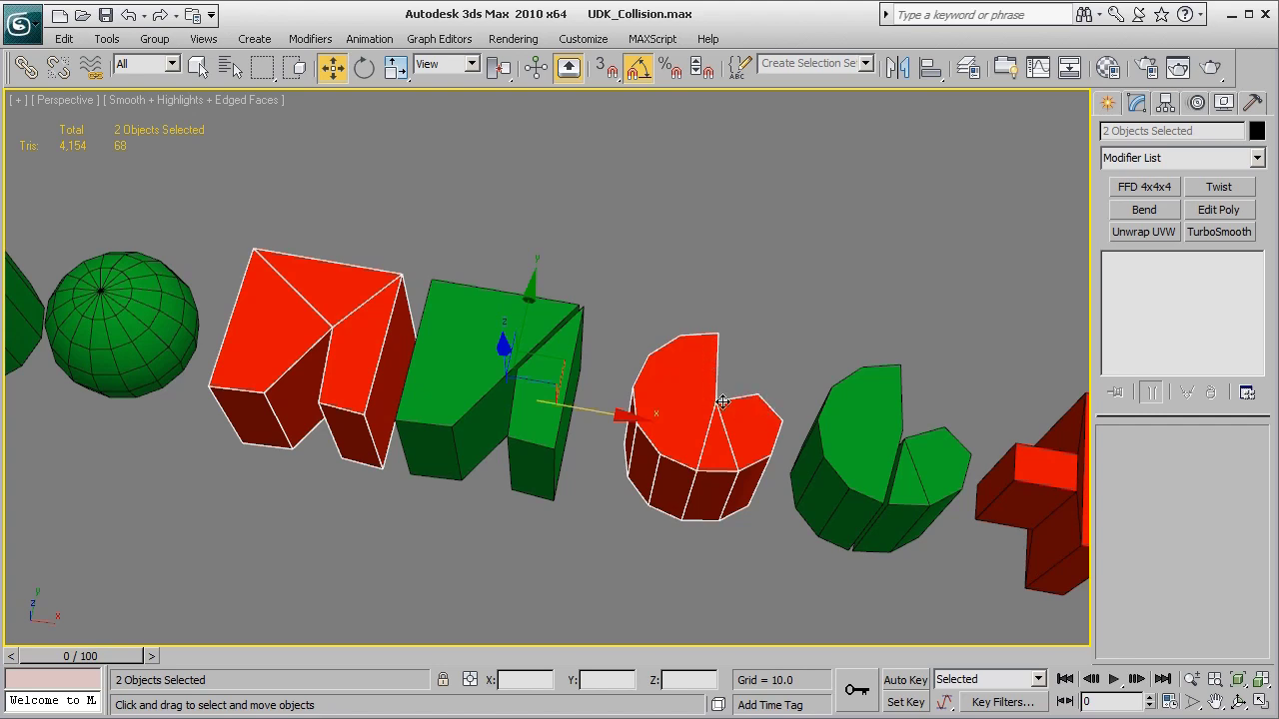
click(579, 212)
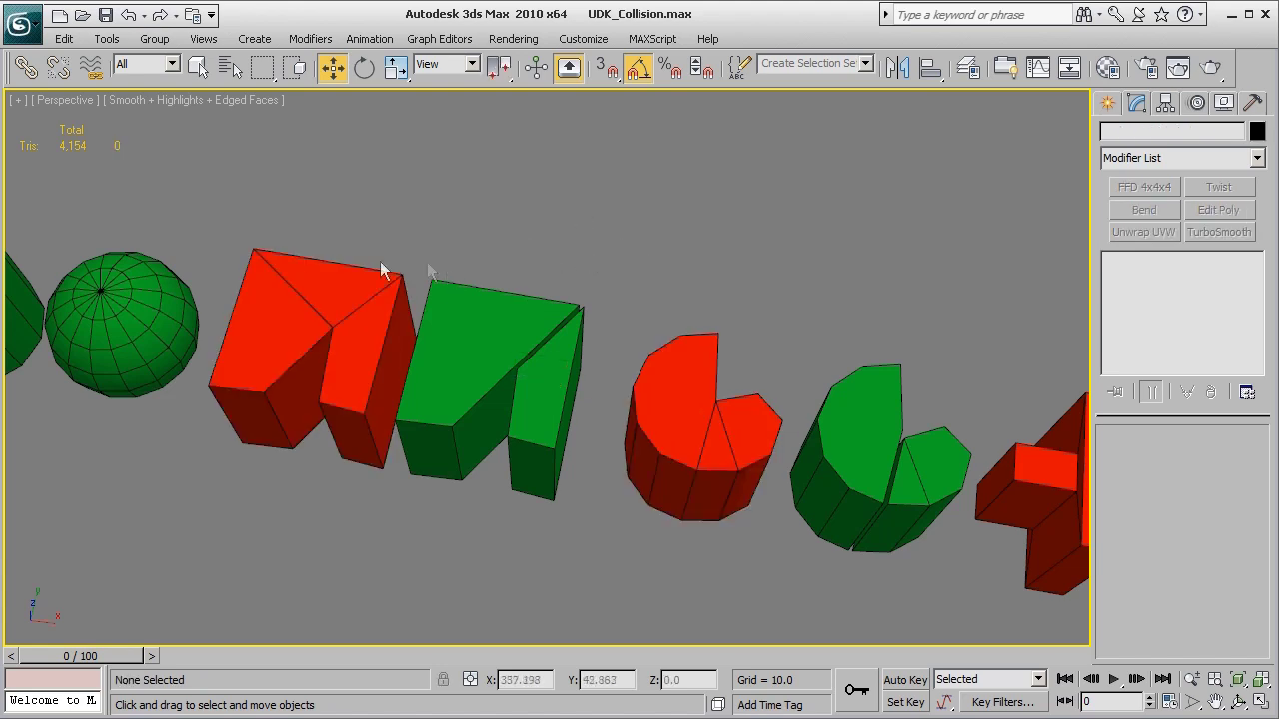
drag(518, 246, 640, 325)
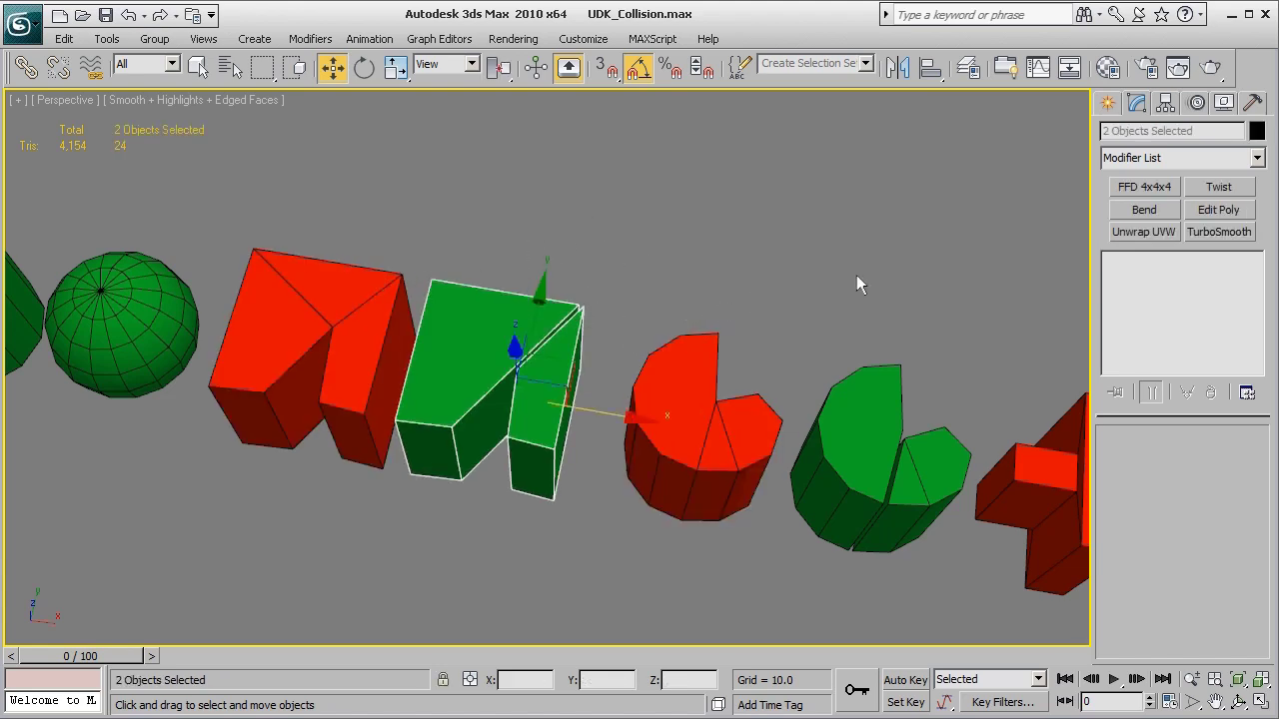
click(717, 274)
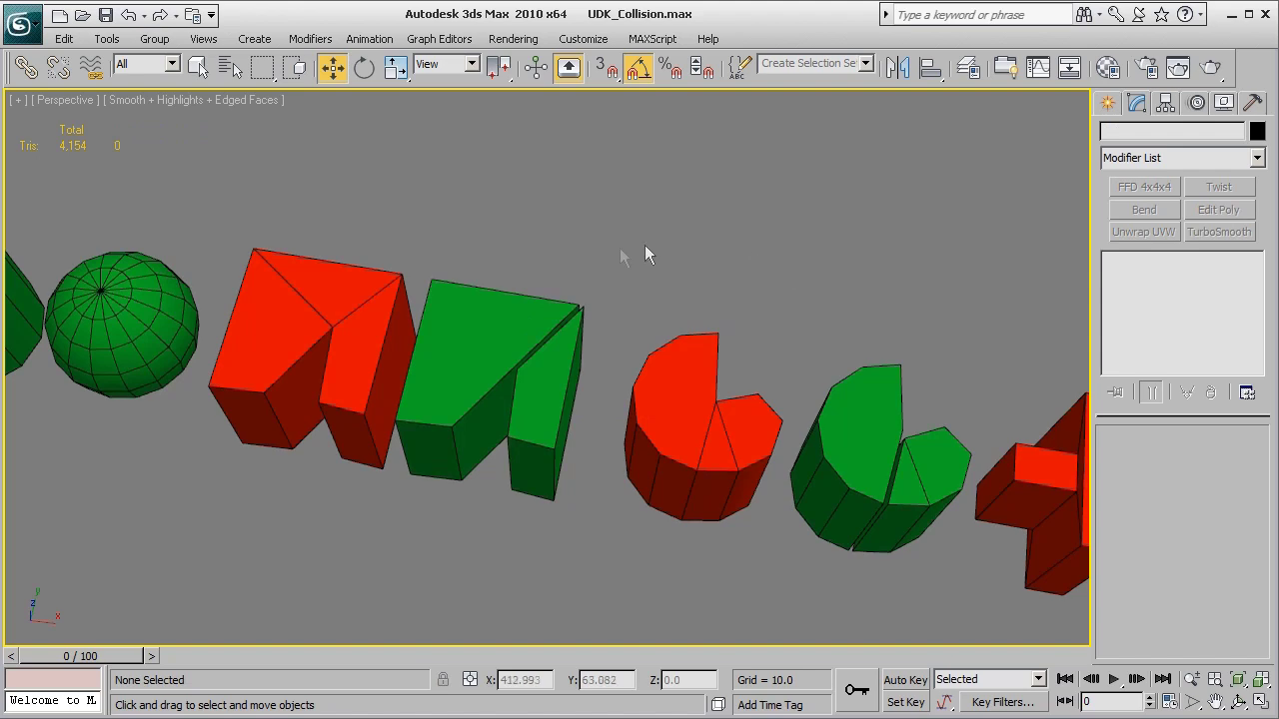
click(544, 425)
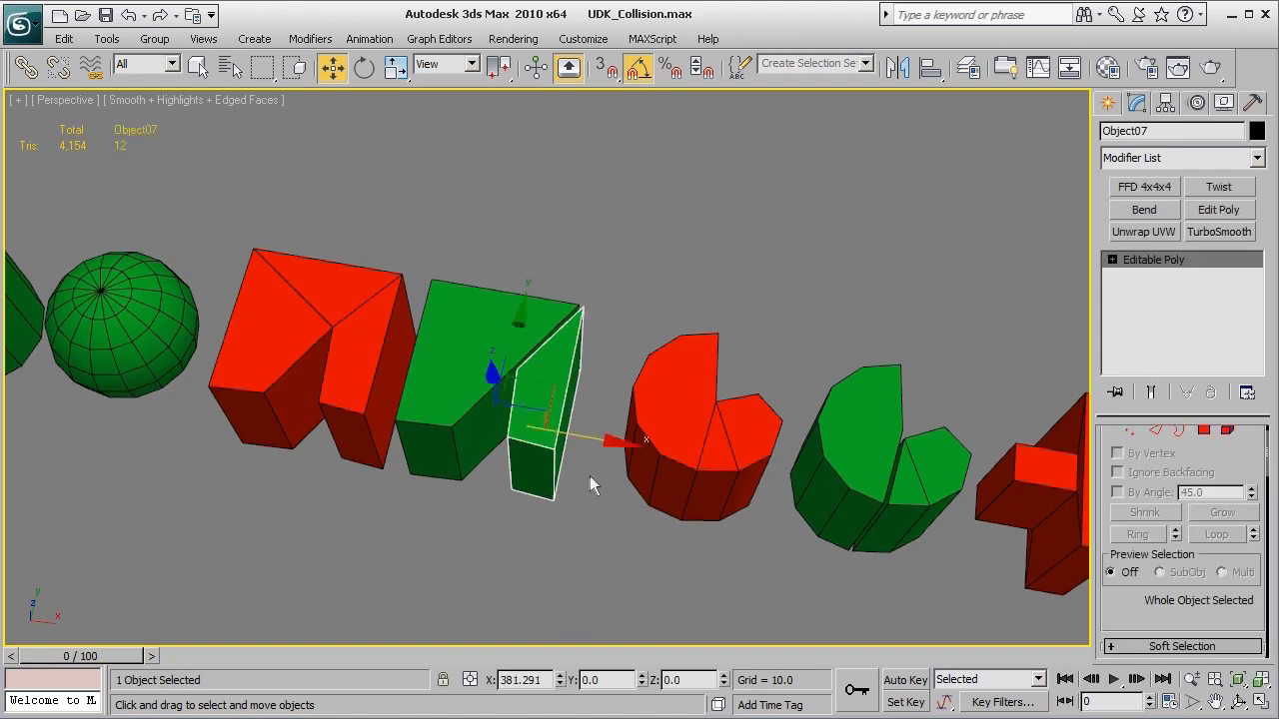
alt+middle_drag(595, 492, 484, 400)
click(477, 316)
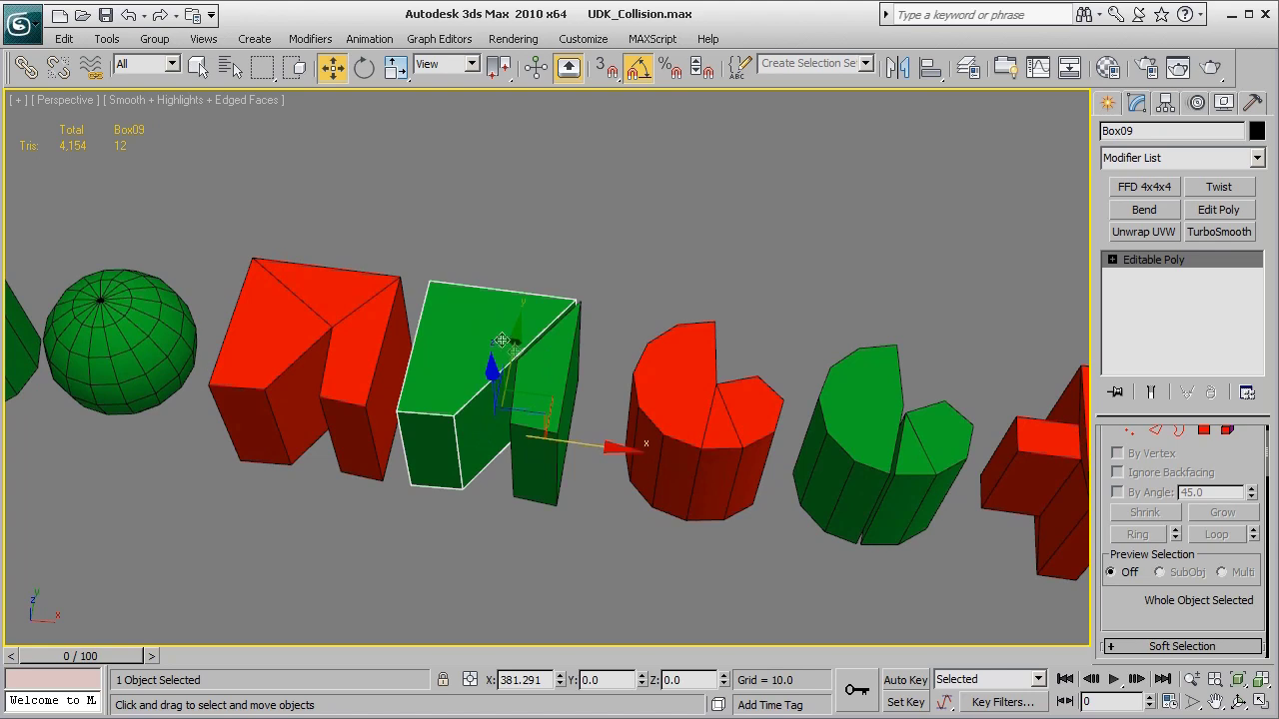
click(553, 463)
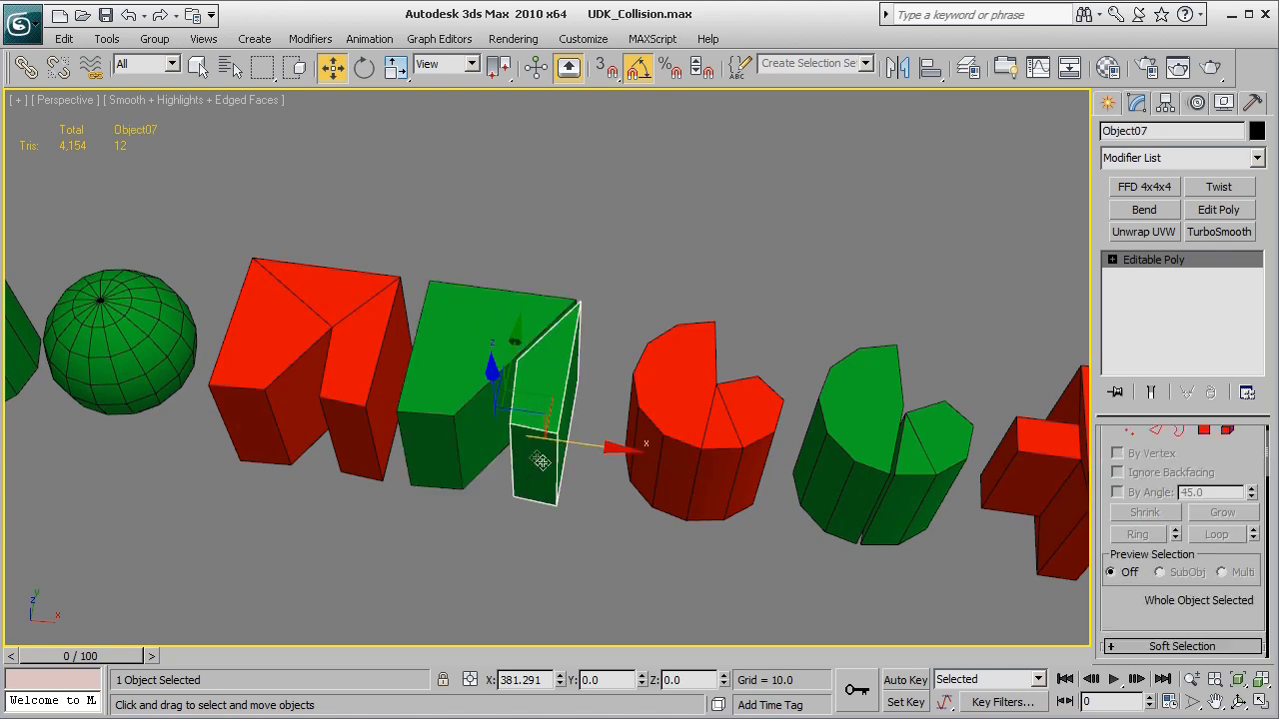
click(360, 352)
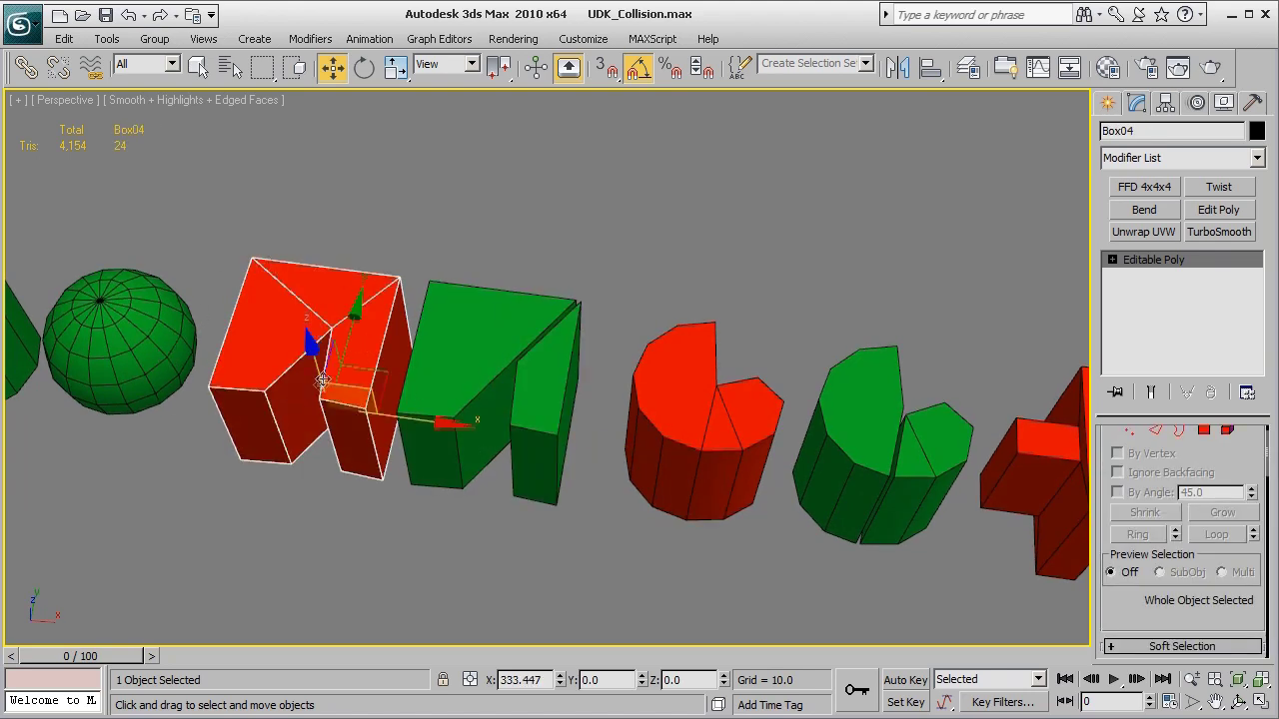
alt+middle_drag(321, 385, 335, 428)
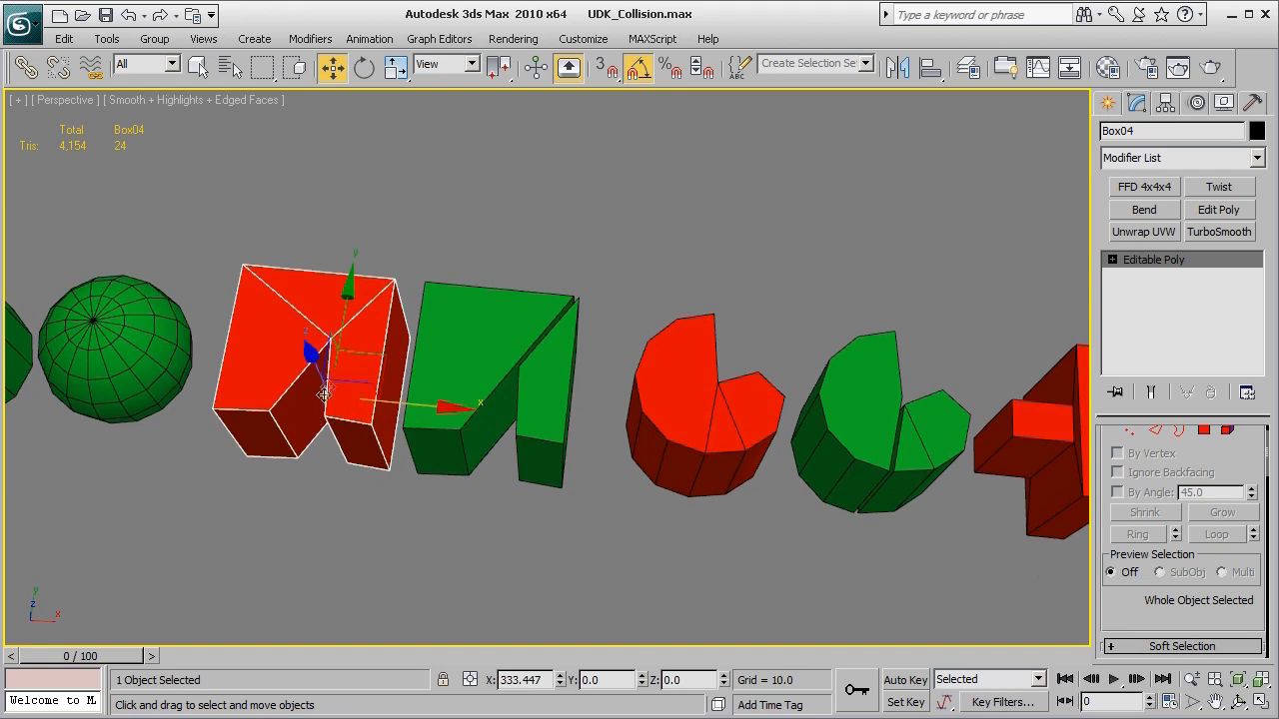
click(534, 457)
click(510, 424)
alt+middle_drag(510, 425, 742, 392)
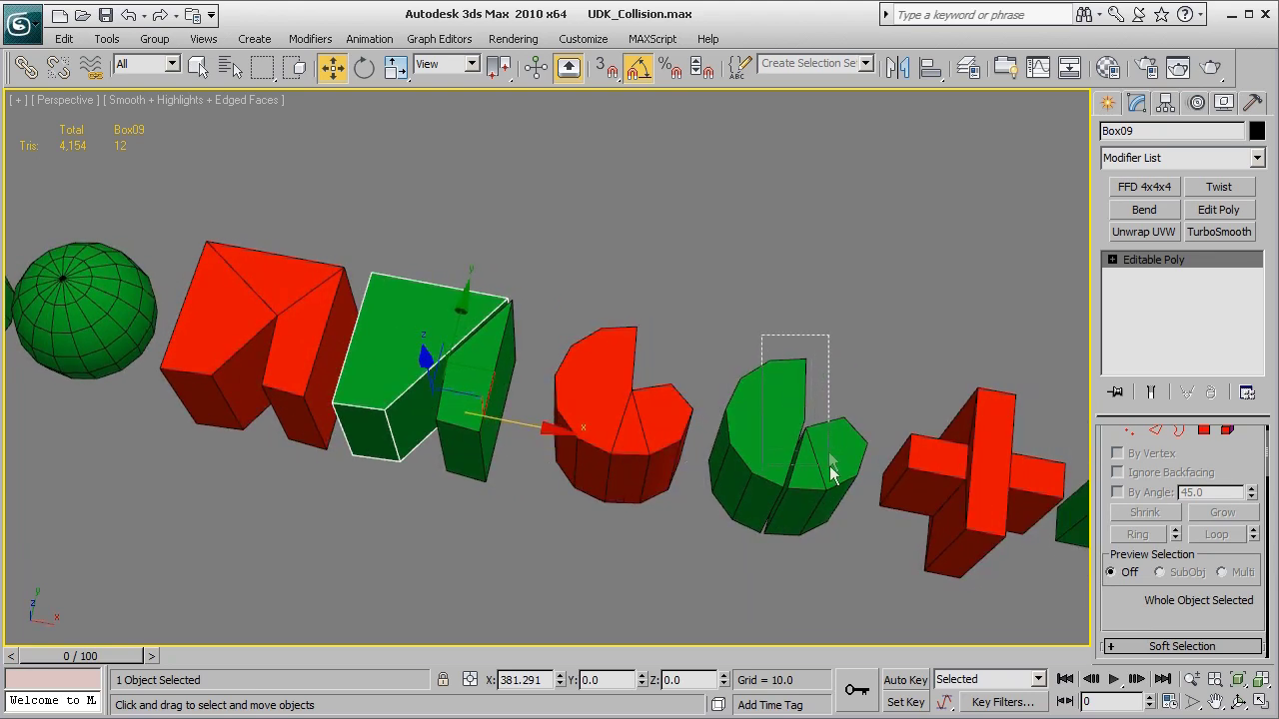
drag(829, 474, 831, 477)
click(861, 355)
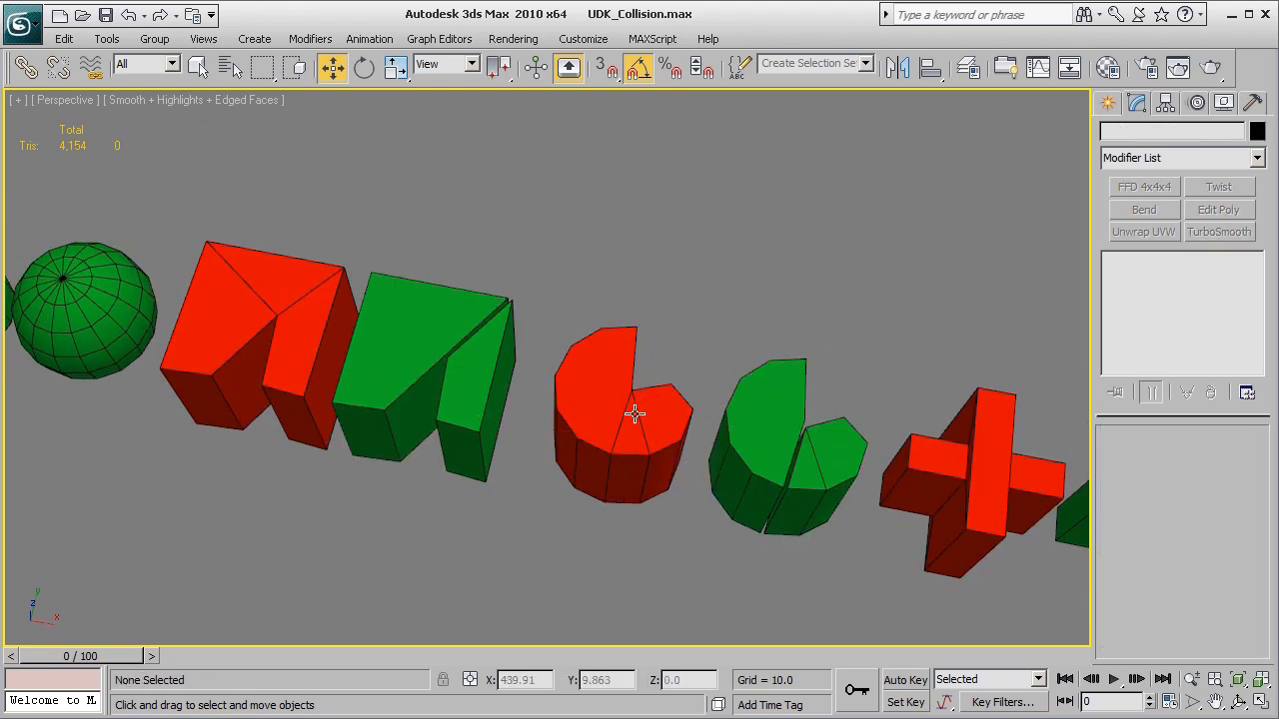
scroll(630, 514, down, 5)
middle_drag(668, 509, 442, 480)
scroll(410, 373, up, 6)
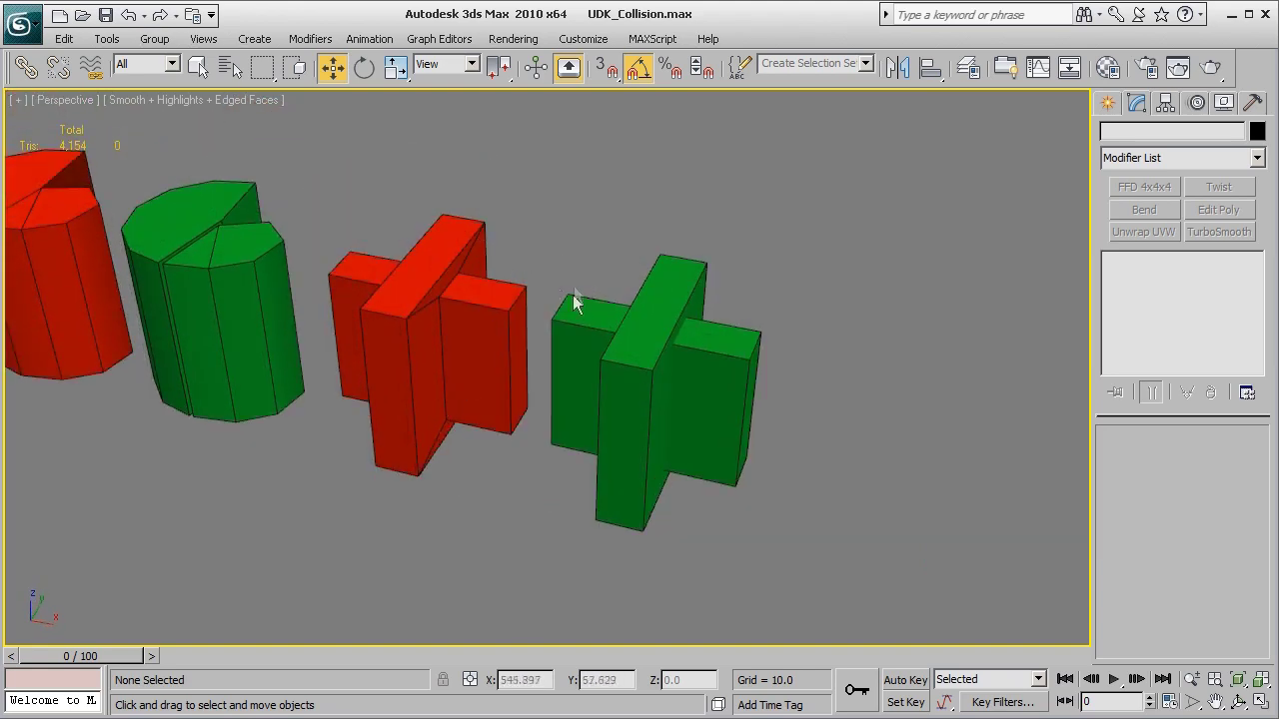
middle_drag(546, 330, 534, 353)
drag(436, 209, 679, 365)
key(t)
click(462, 297)
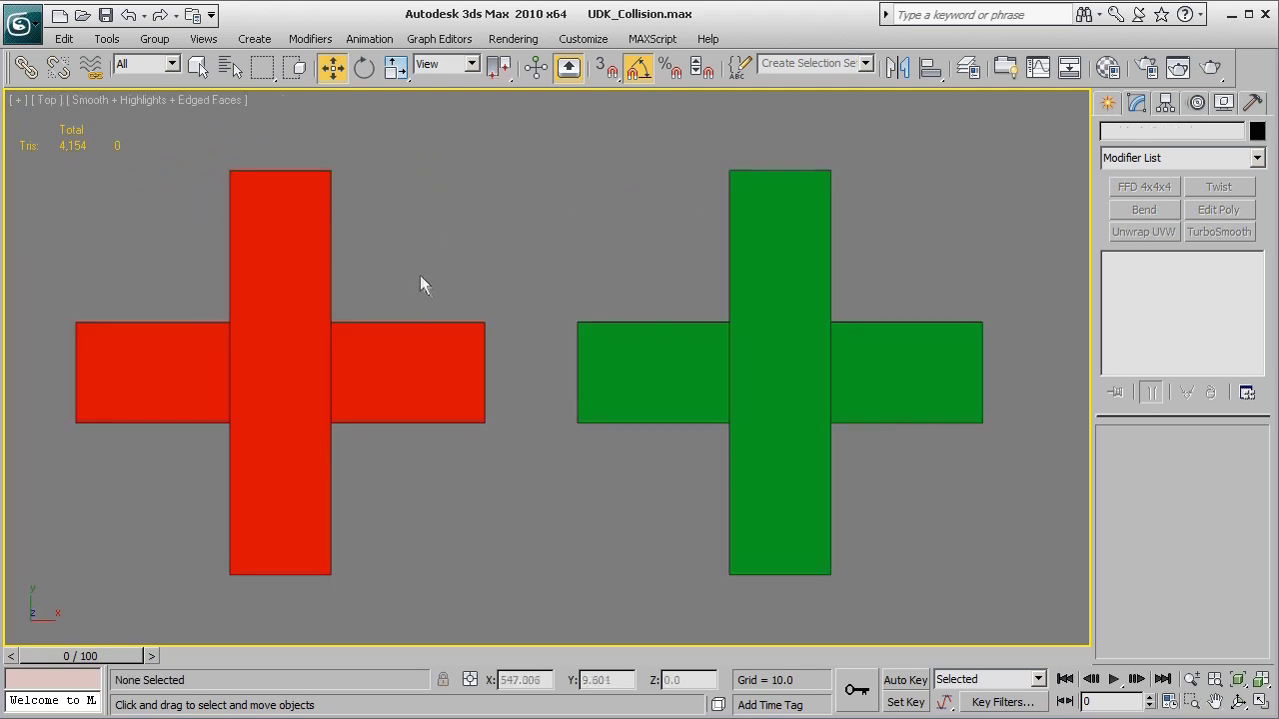
click(400, 331)
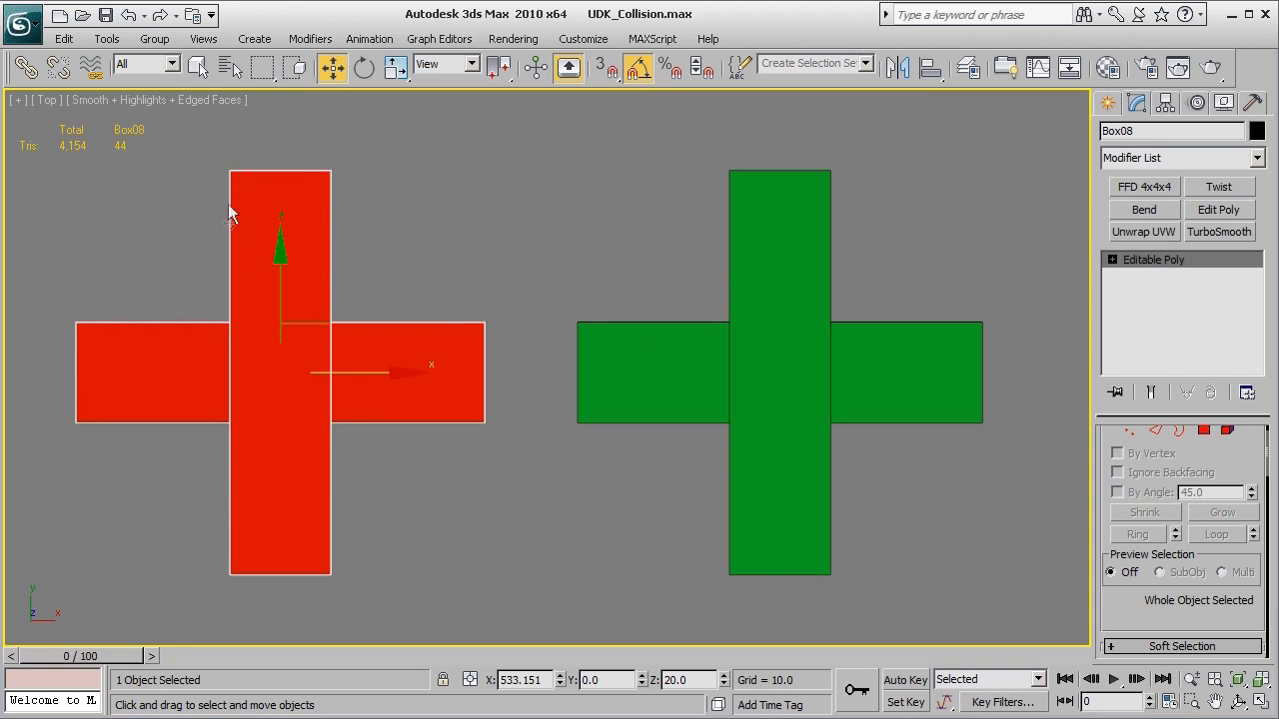
key(p)
scroll(546, 461, down, 5)
alt+middle_drag(546, 461, 455, 330)
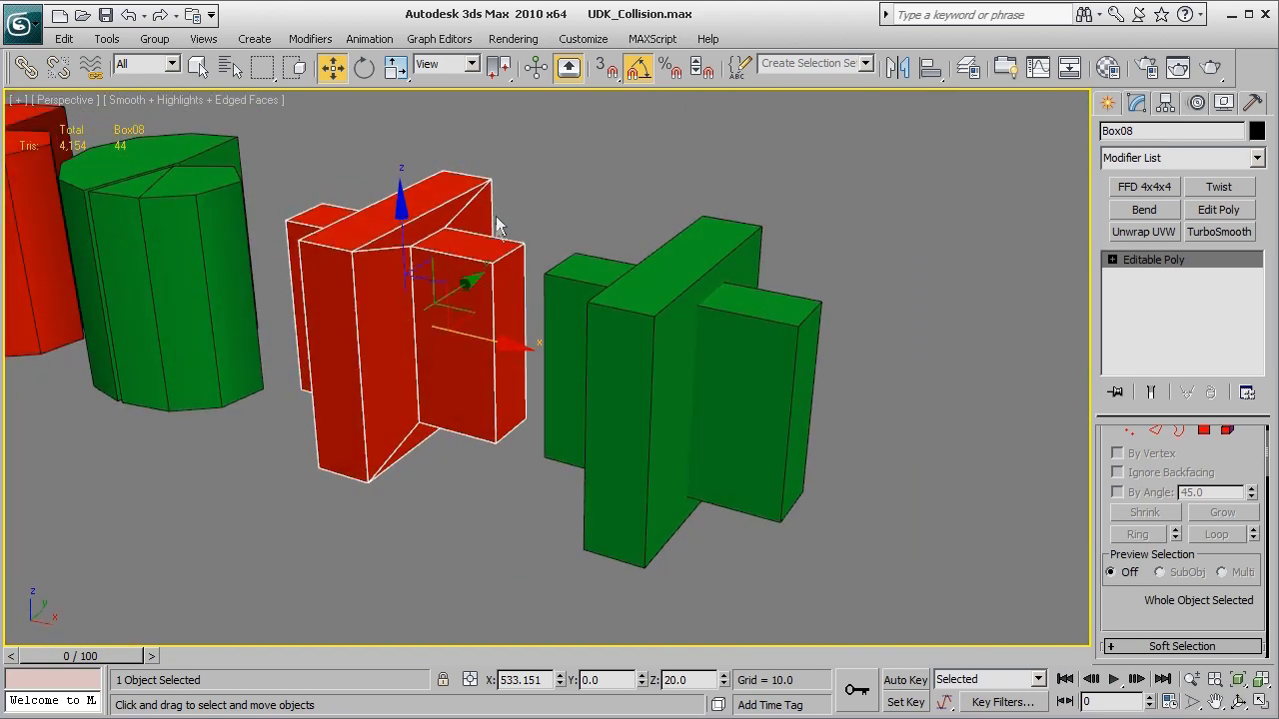
click(565, 224)
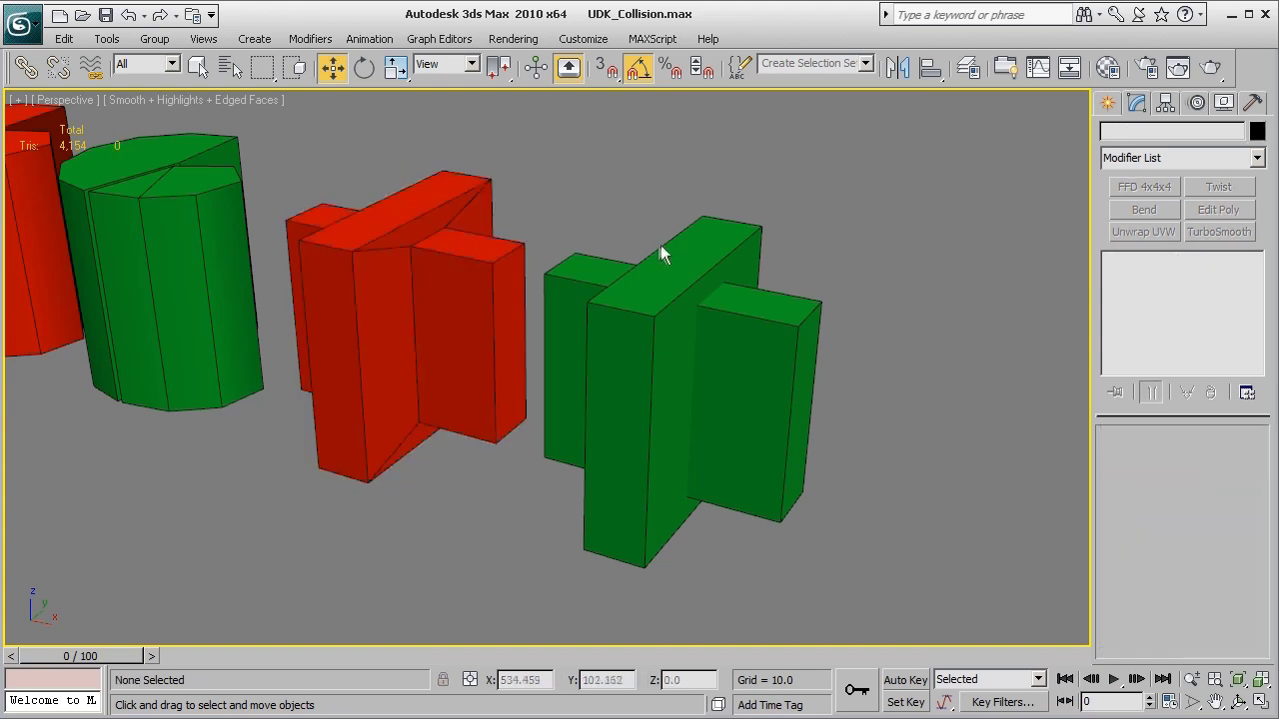
click(671, 252)
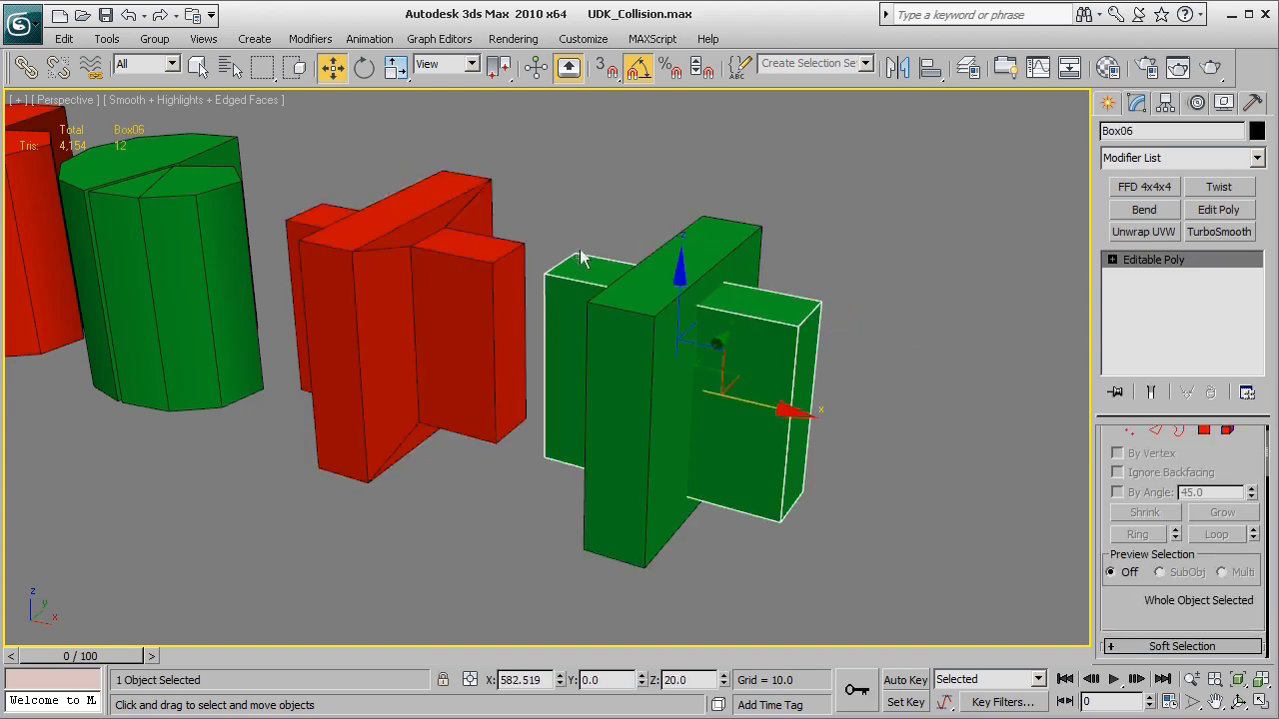
click(593, 204)
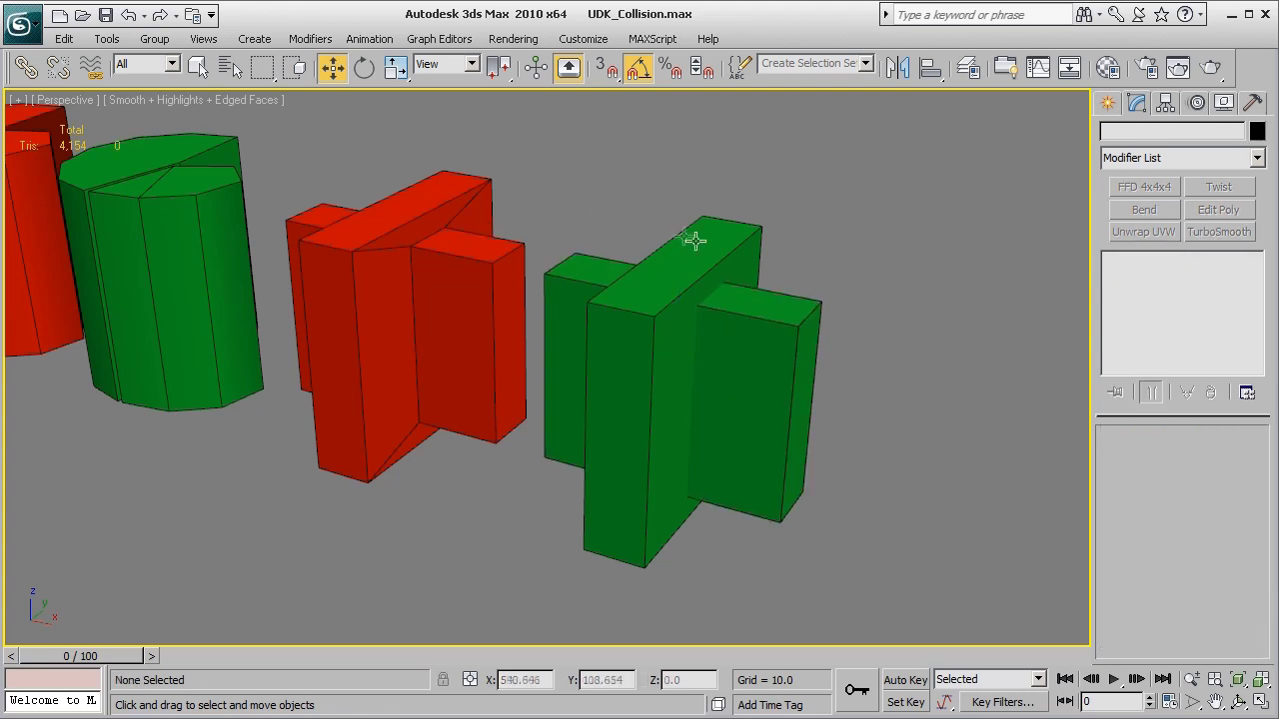
key(z)
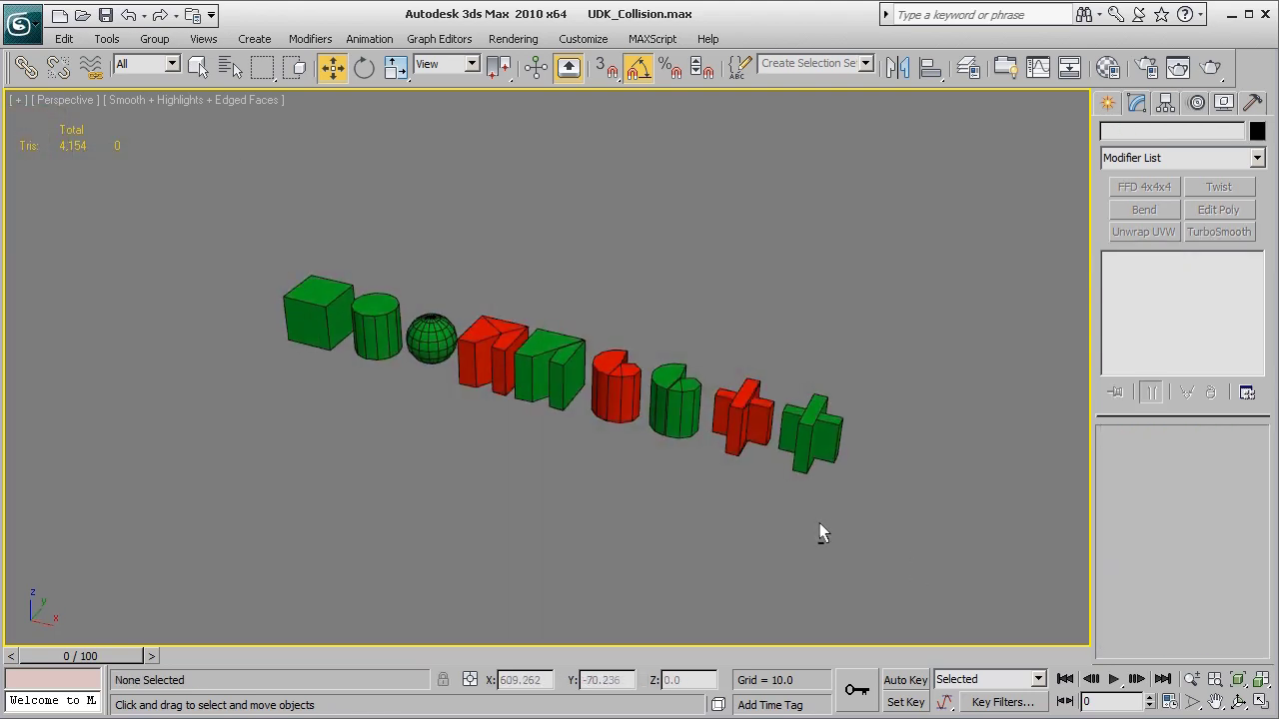
scroll(820, 524, up, 3)
middle_drag(878, 551, 810, 543)
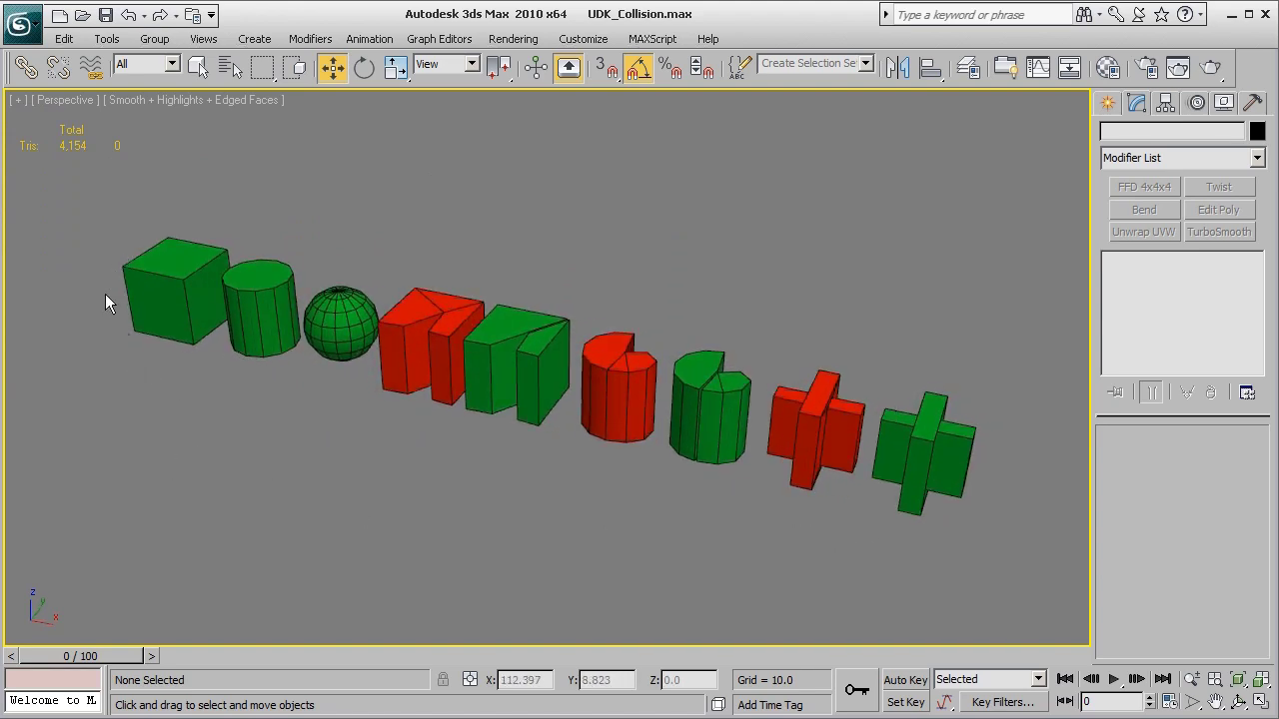
drag(95, 232, 147, 396)
drag(95, 234, 149, 397)
Step: Hide the Collision Do's and Dont's layer, unhide CollisionExample, and frame the blue boxes
click(967, 67)
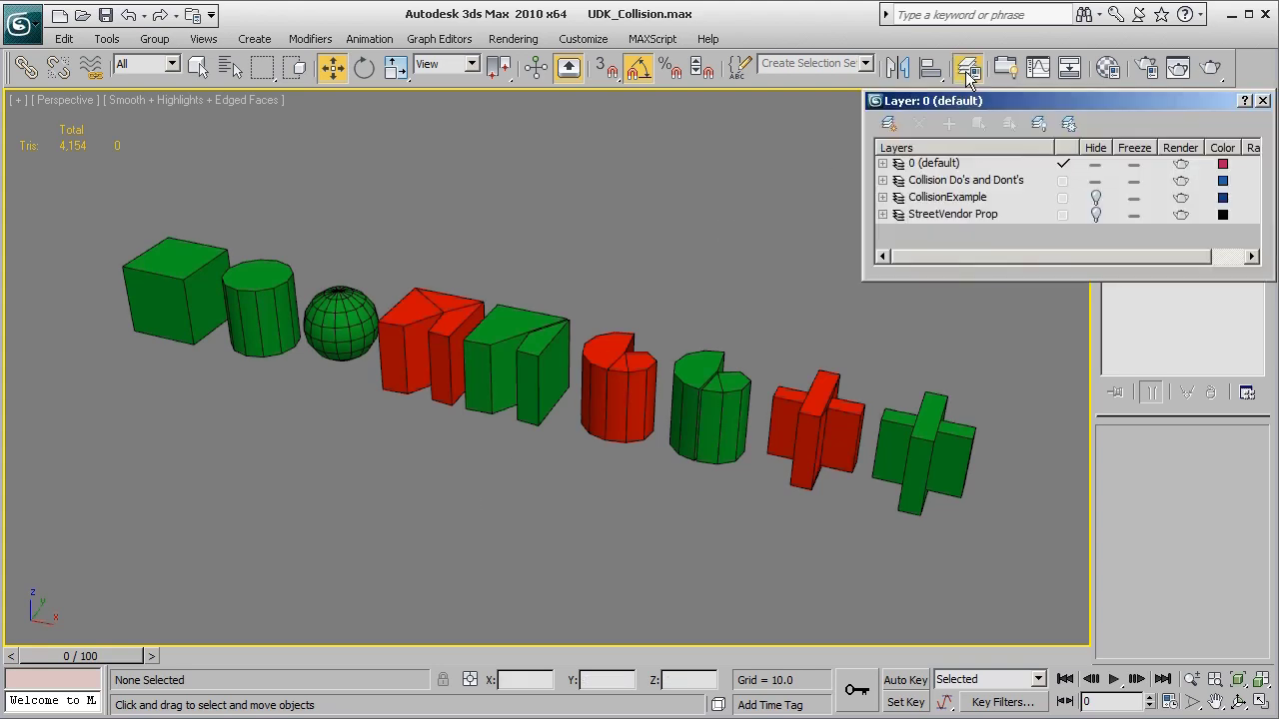
click(1095, 180)
click(1095, 197)
key(z)
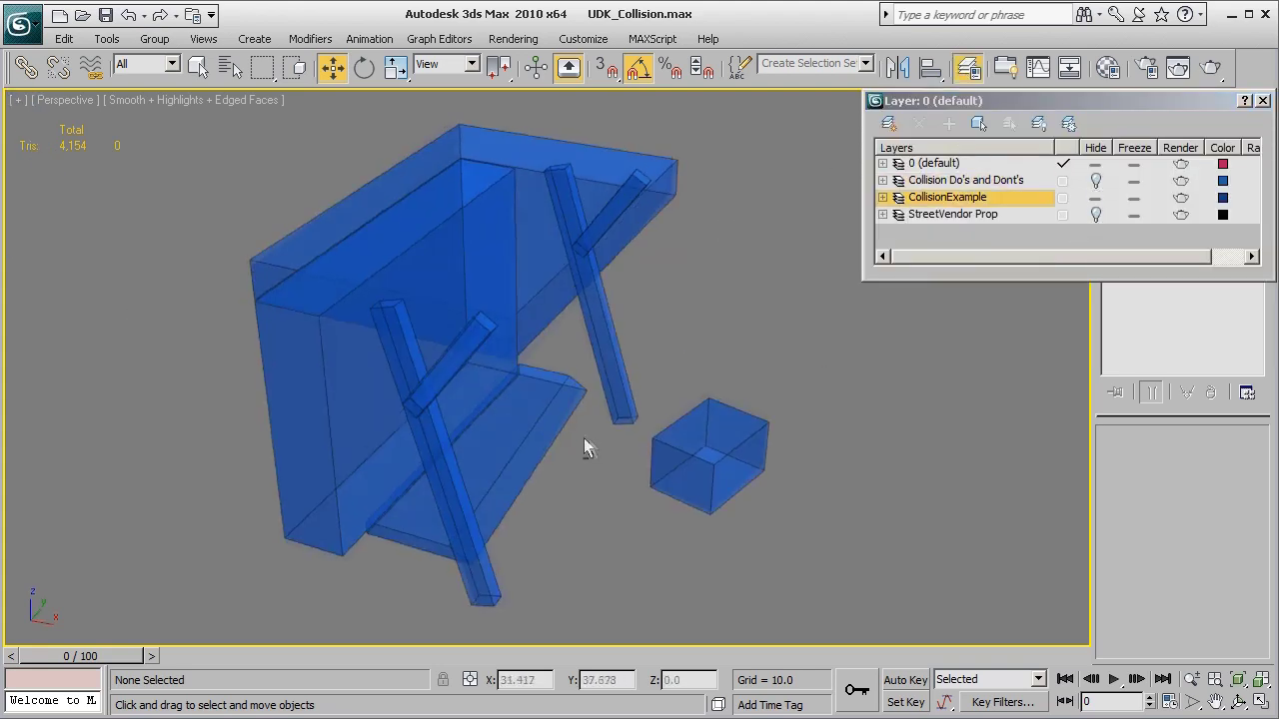
alt+middle_drag(577, 438, 551, 413)
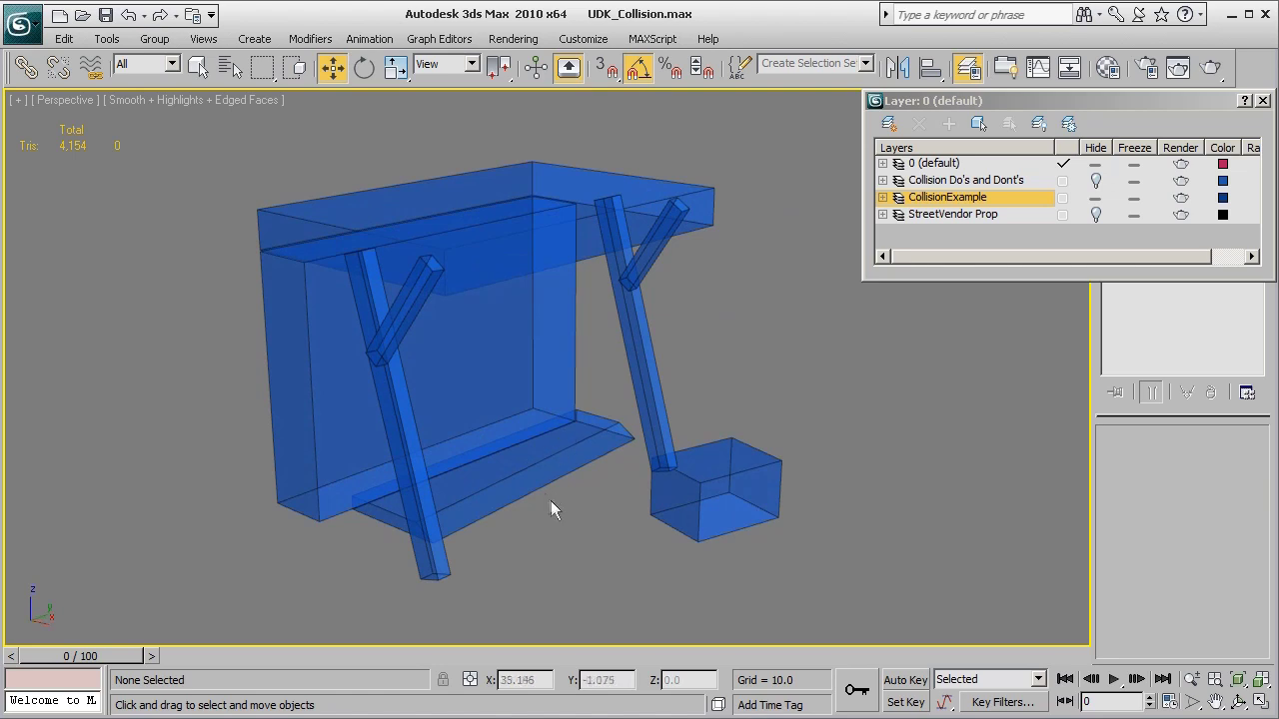
alt+middle_drag(571, 494, 570, 440)
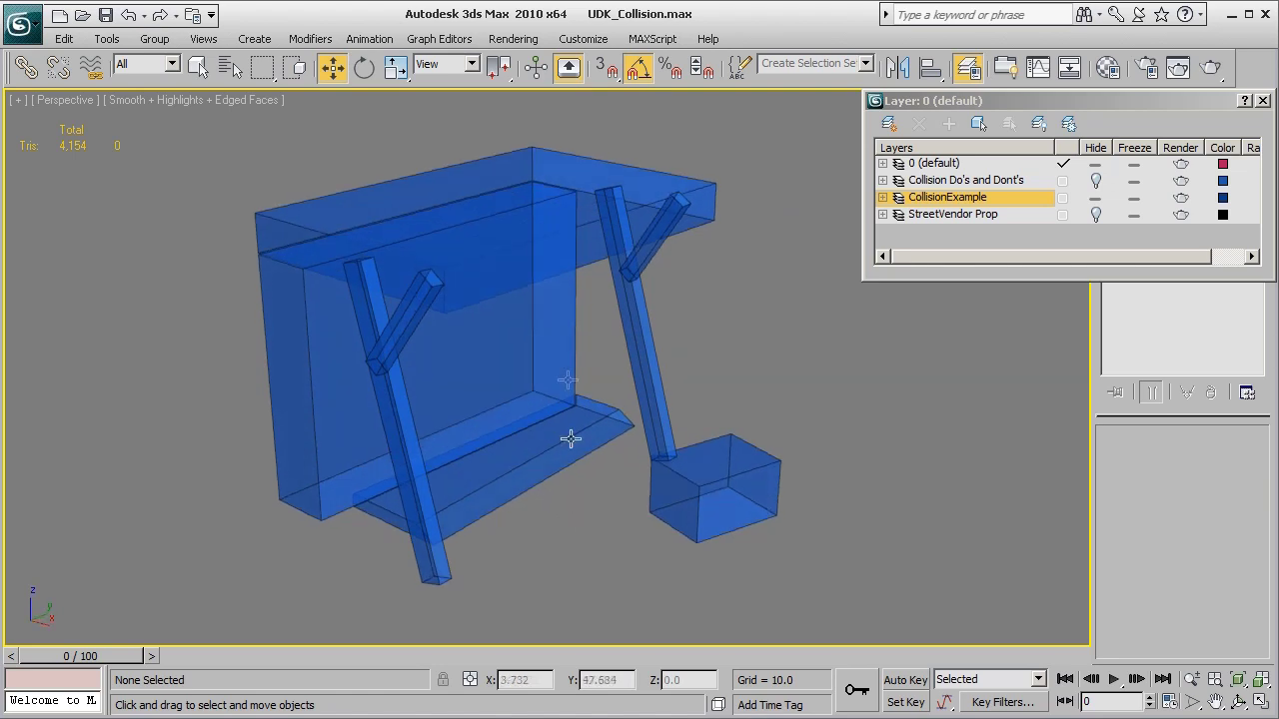
Step: Test-move the top collision box, undo it, and inspect the lower shelf collision plank
click(555, 280)
drag(537, 340, 599, 423)
key(ctrl+z)
click(718, 468)
alt+middle_drag(718, 468, 464, 465)
click(464, 464)
scroll(480, 467, up, 5)
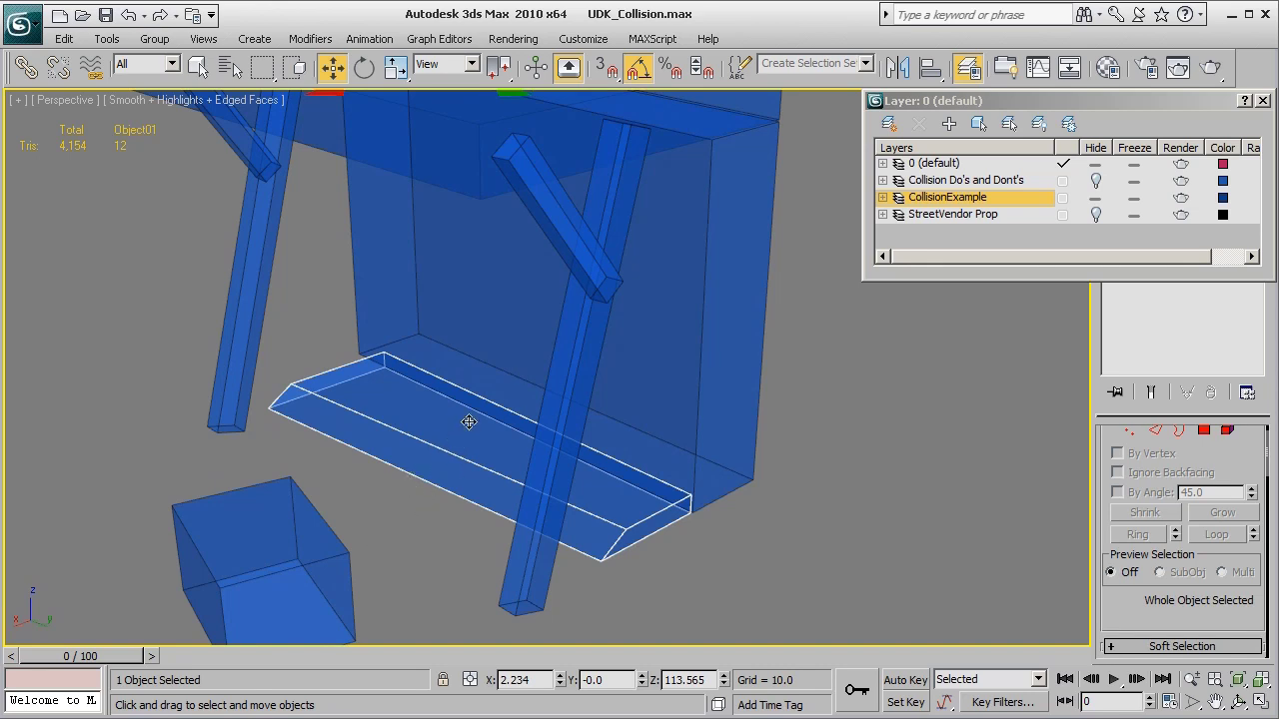
alt+middle_drag(237, 483, 421, 478)
scroll(493, 496, down, 4)
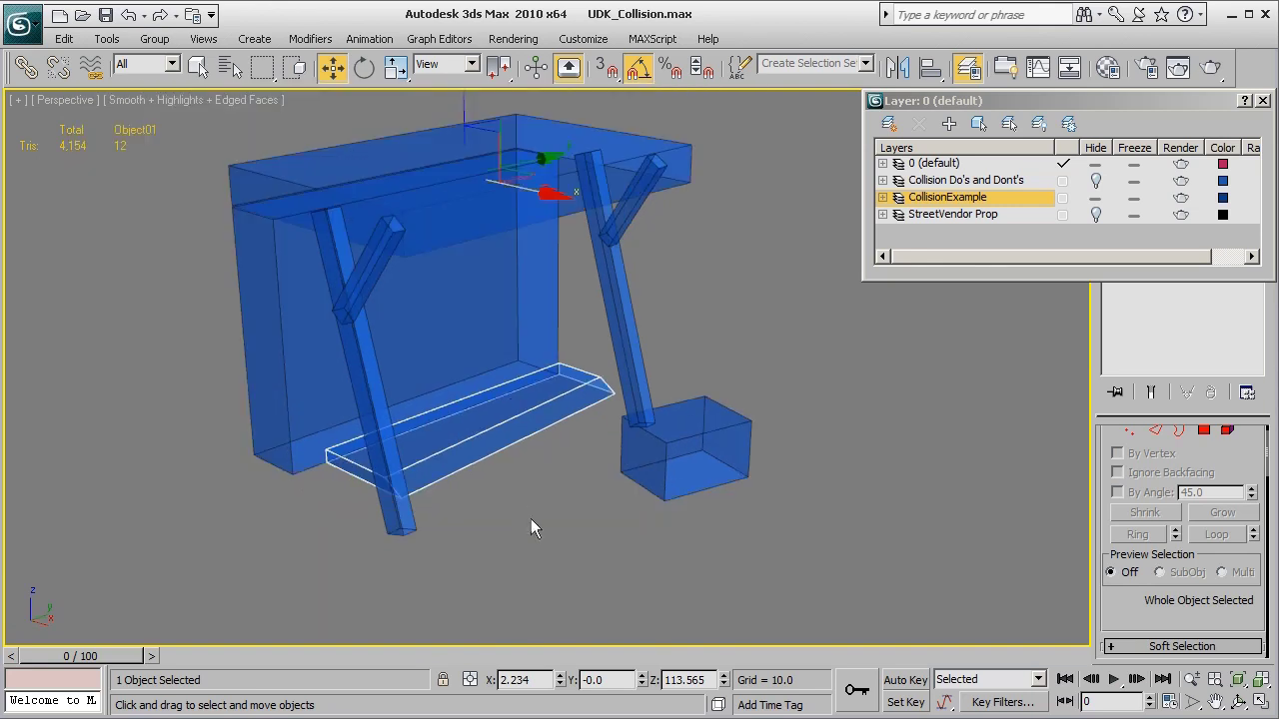
click(533, 518)
Step: Unhide the StreetVendor Prop layer to see the stall inside its blue collision boxes
alt+middle_drag(527, 430, 514, 488)
scroll(524, 487, up, 2)
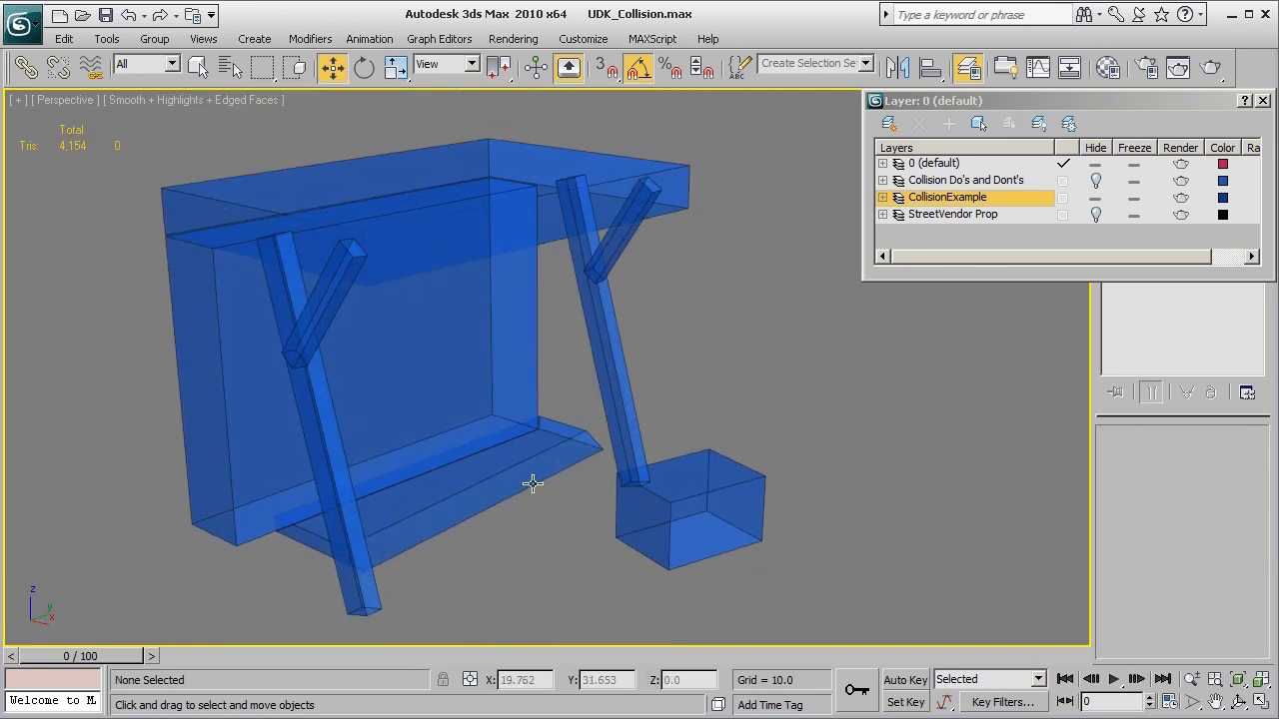
click(1095, 215)
middle_drag(684, 438, 682, 419)
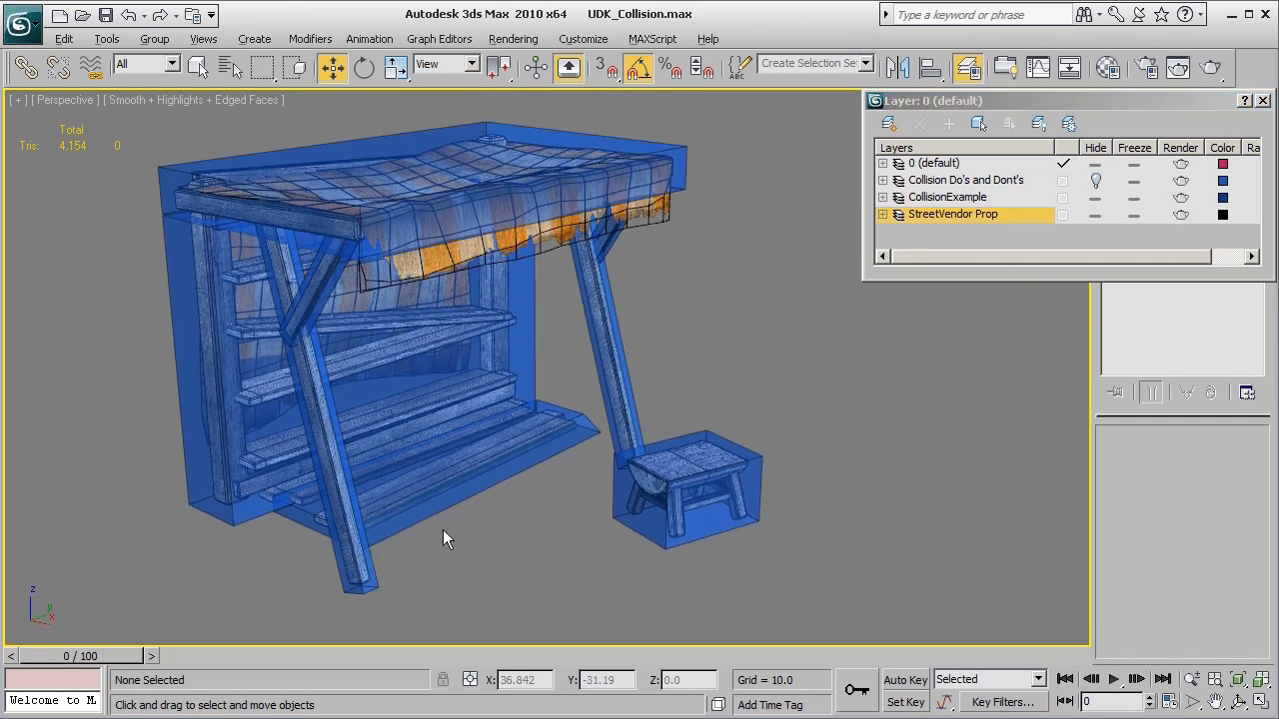
alt+middle_drag(442, 531, 529, 504)
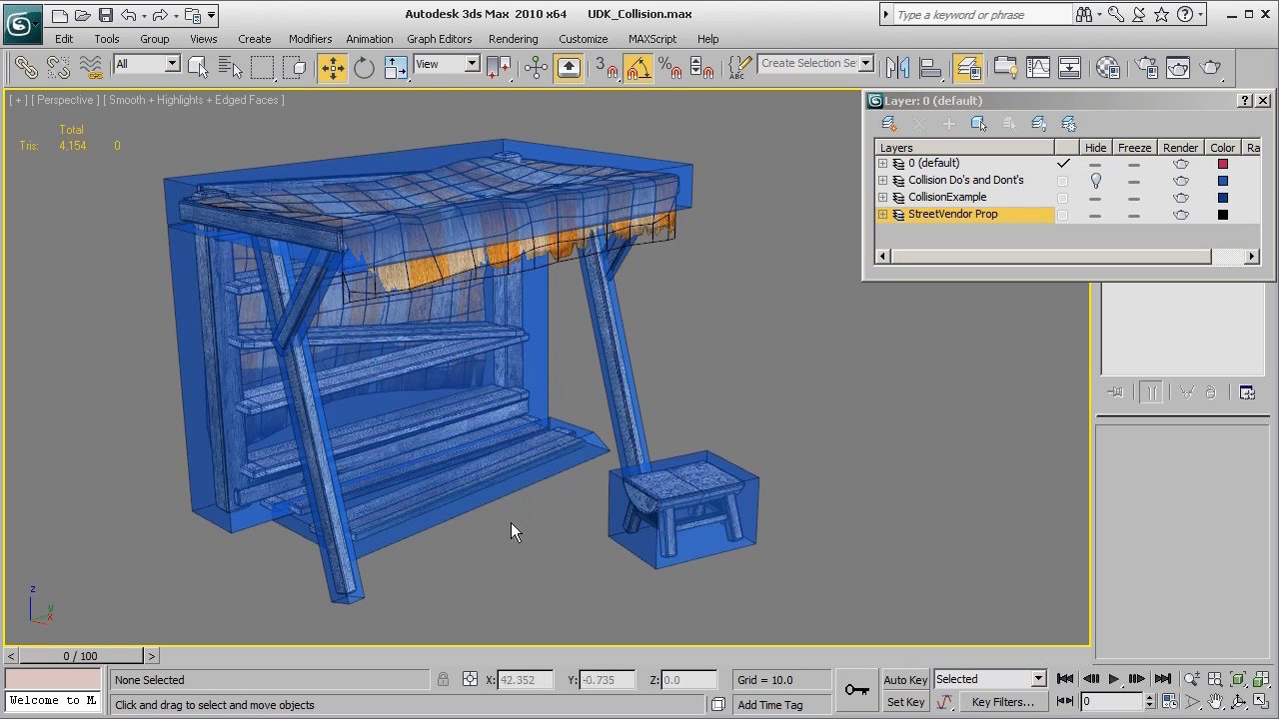
Step: Orbit and zoom around the stall to inspect it within its collision boxes
alt+middle_drag(537, 529, 585, 505)
scroll(580, 505, down, 3)
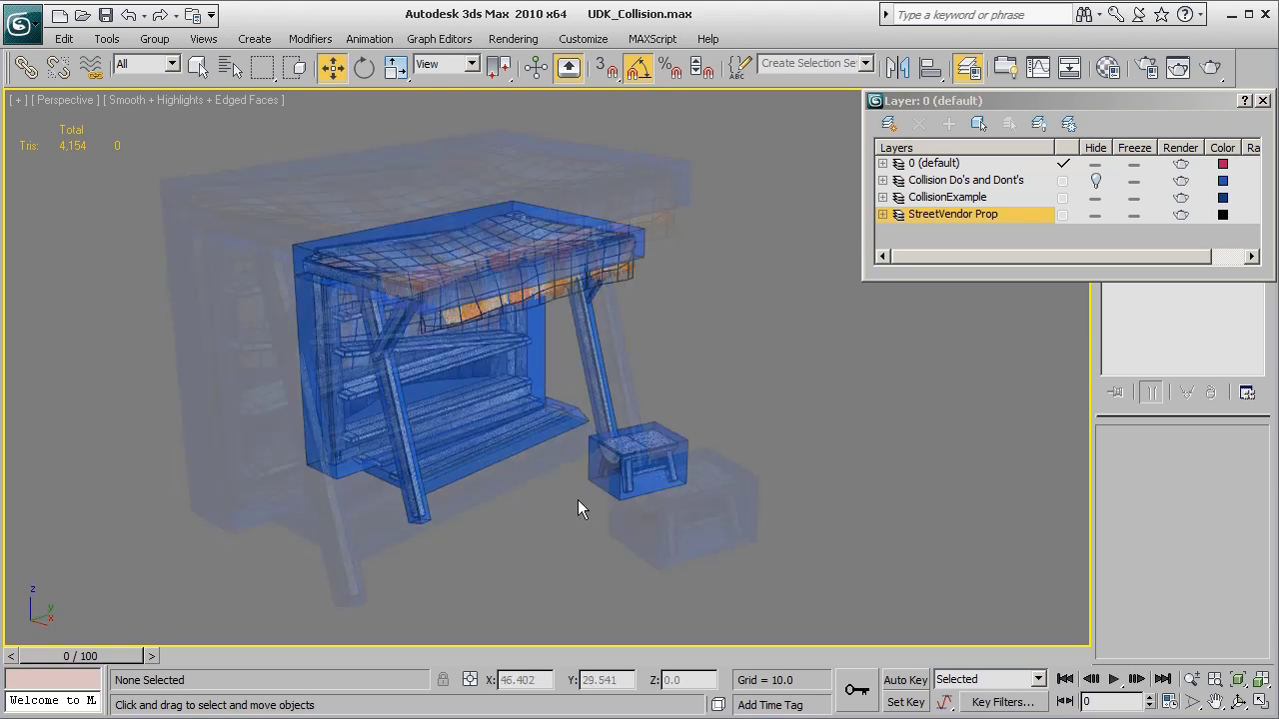
alt+middle_drag(686, 512, 659, 469)
scroll(661, 463, up, 5)
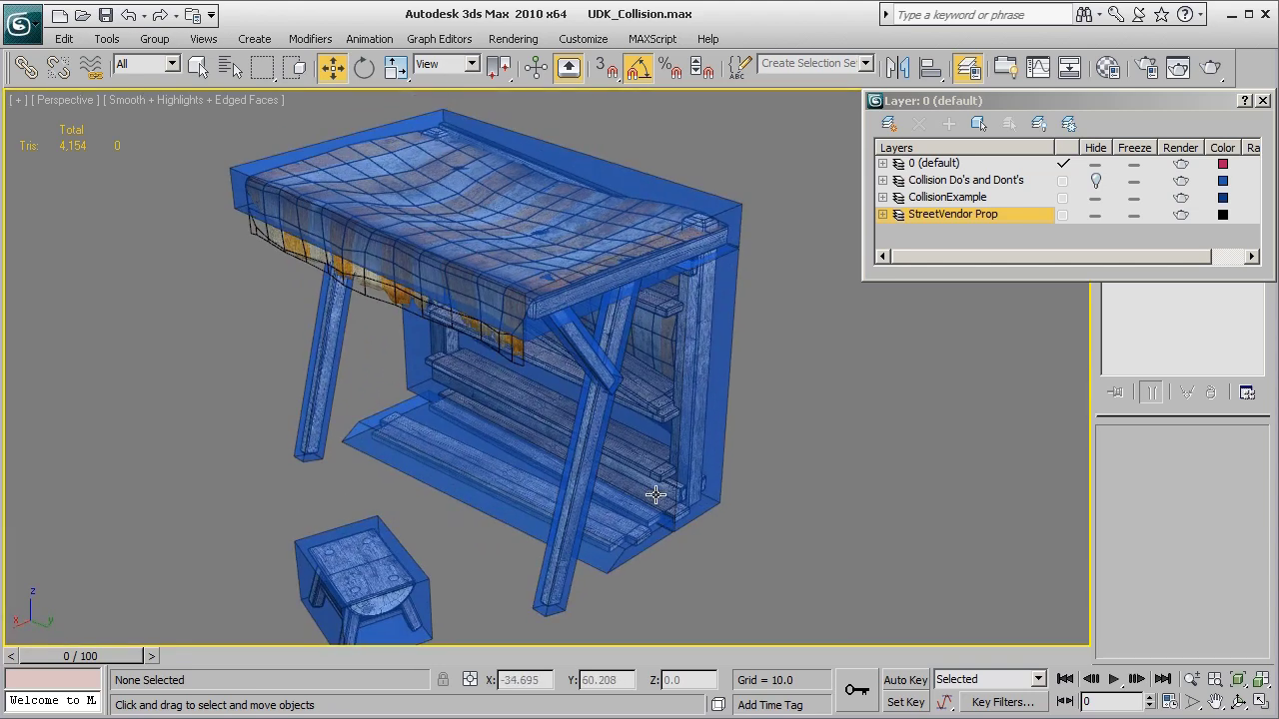
scroll(654, 499, down, 8)
alt+middle_drag(663, 486, 633, 473)
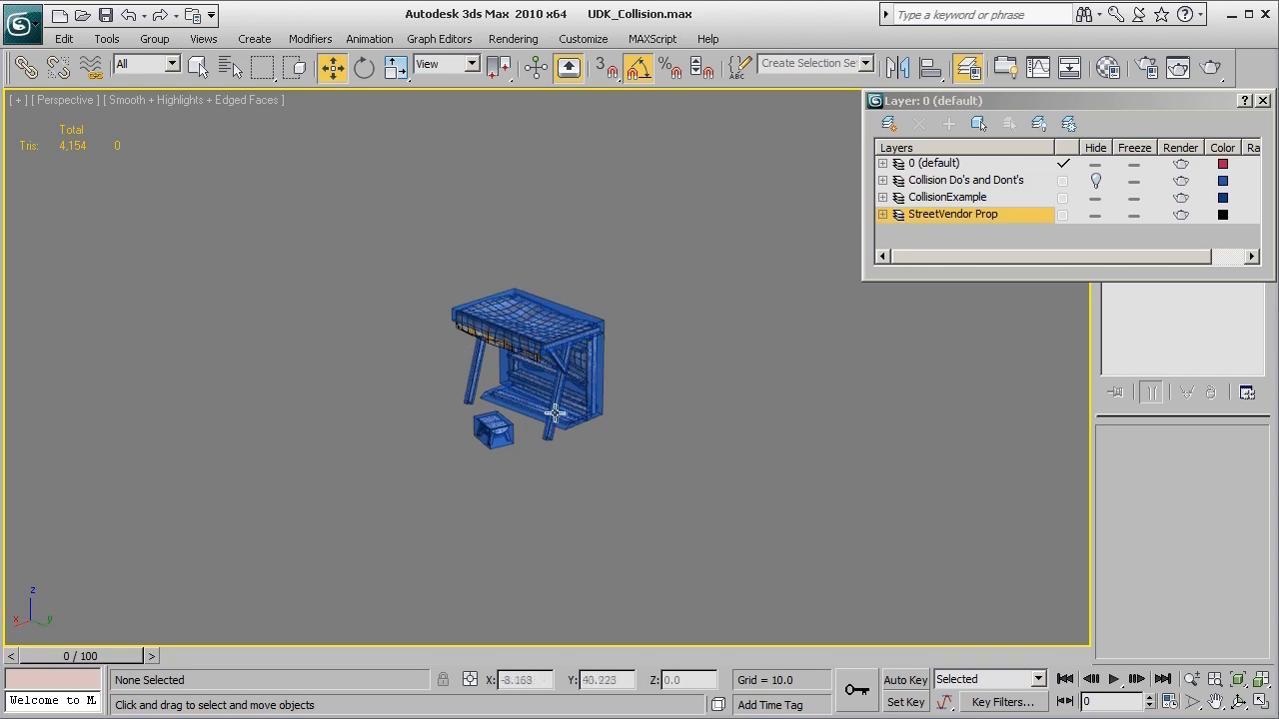
scroll(494, 429, up, 3)
alt+middle_drag(468, 458, 465, 459)
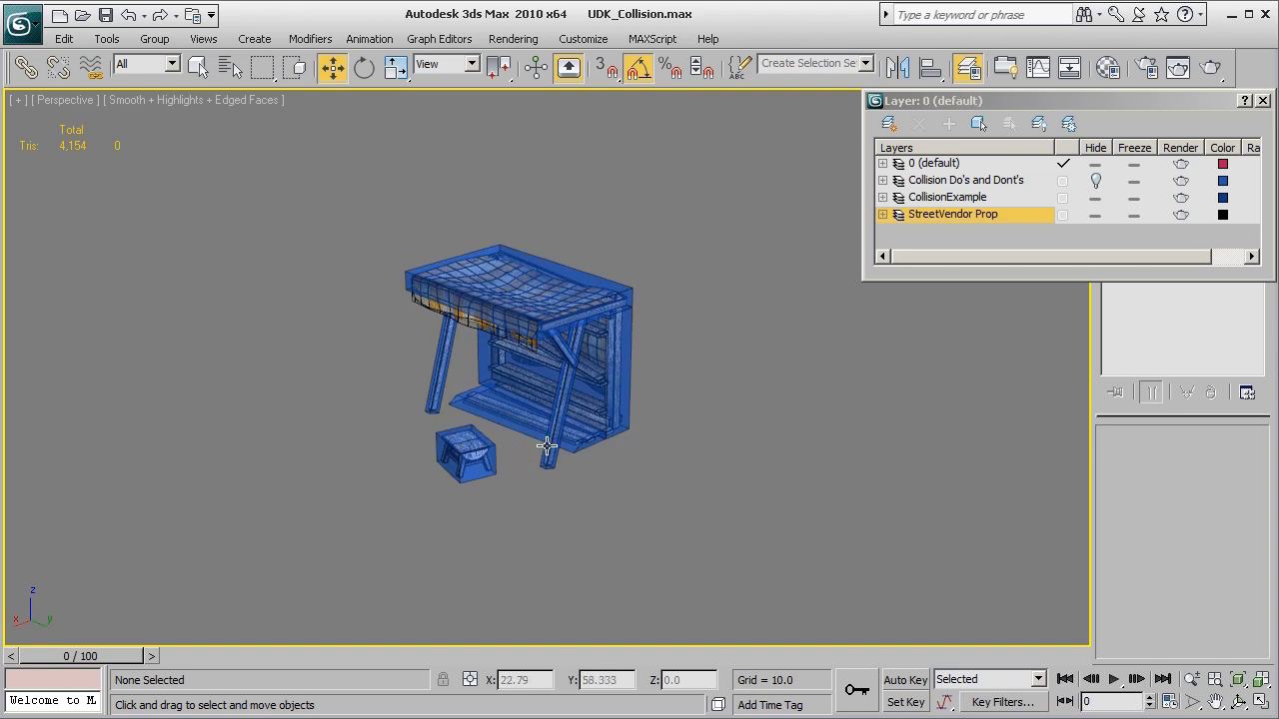
alt+middle_drag(544, 446, 529, 449)
scroll(528, 449, up, 8)
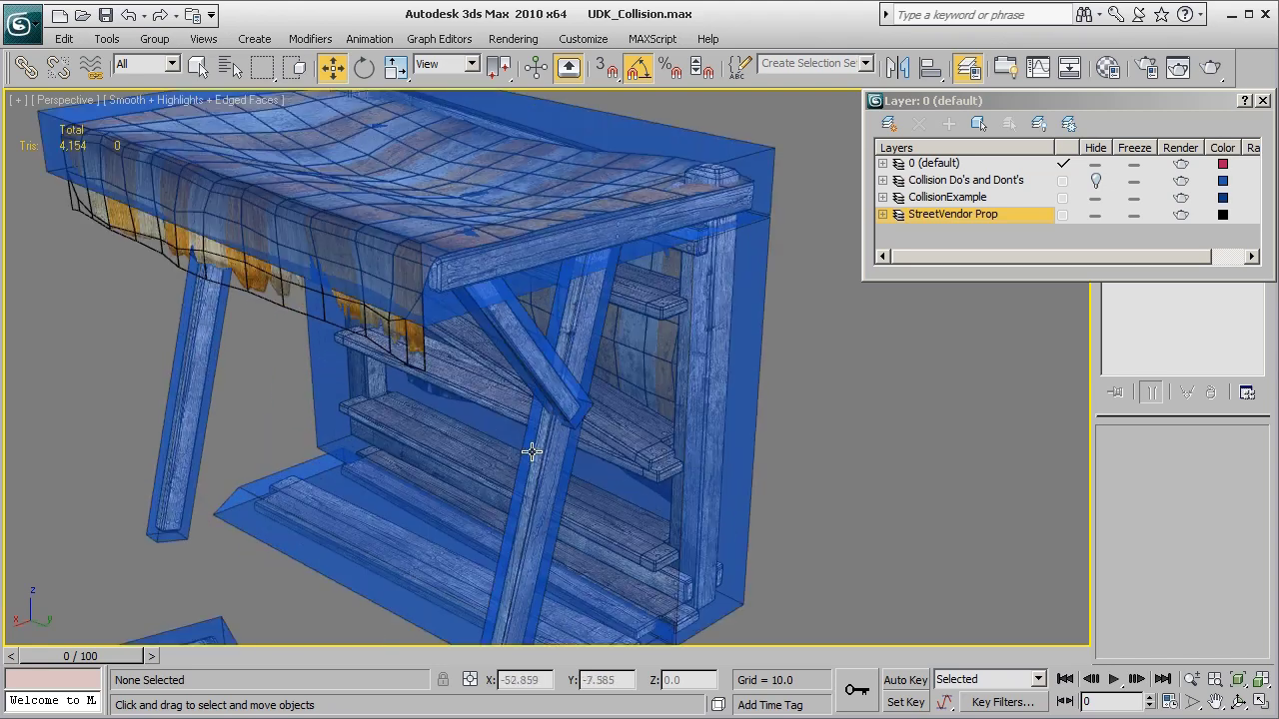
scroll(523, 374, up, 5)
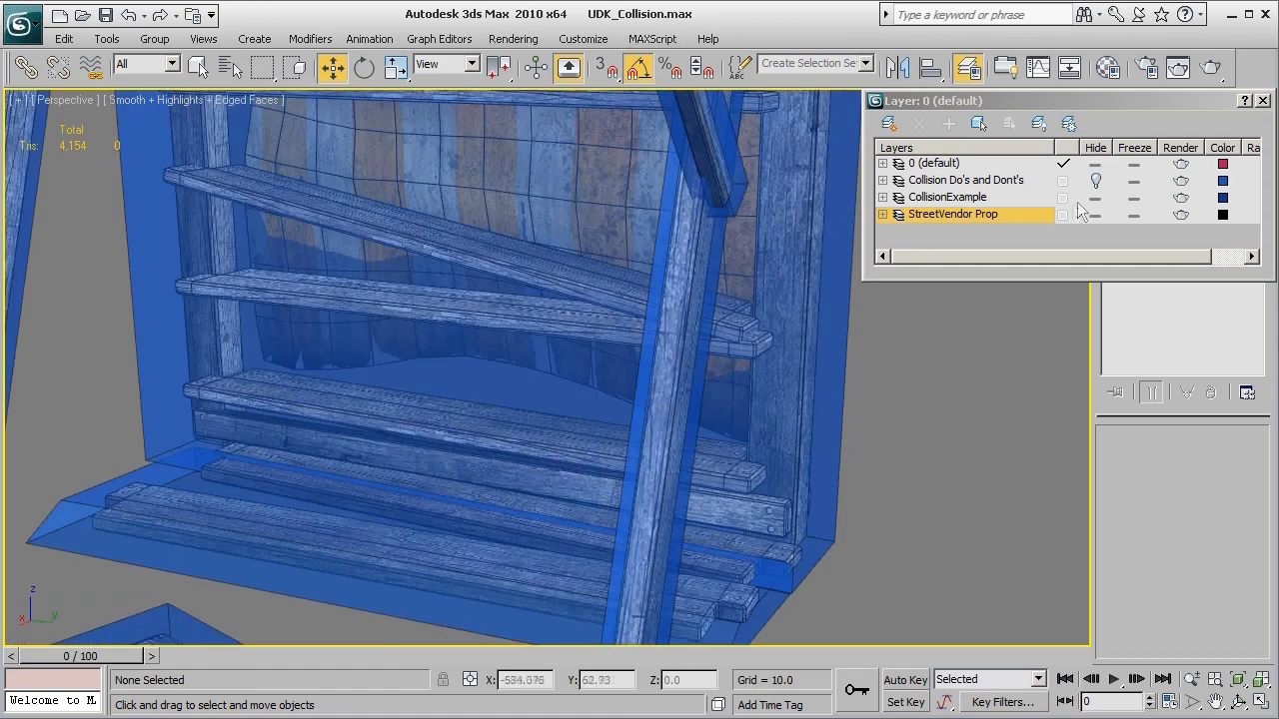
Step: Hide the CollisionExample layer and inspect the bare stall from several angles
click(1095, 197)
alt+middle_drag(475, 367, 483, 437)
middle_drag(486, 521, 514, 480)
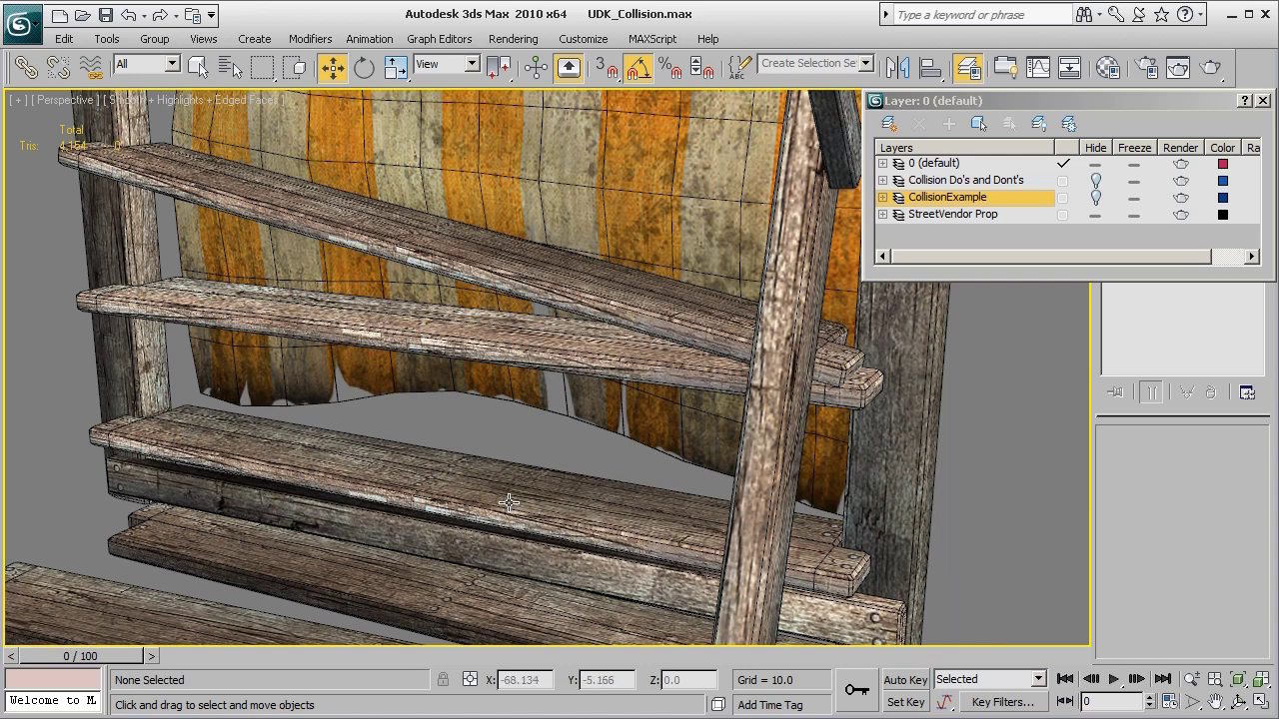
scroll(503, 509, up, 3)
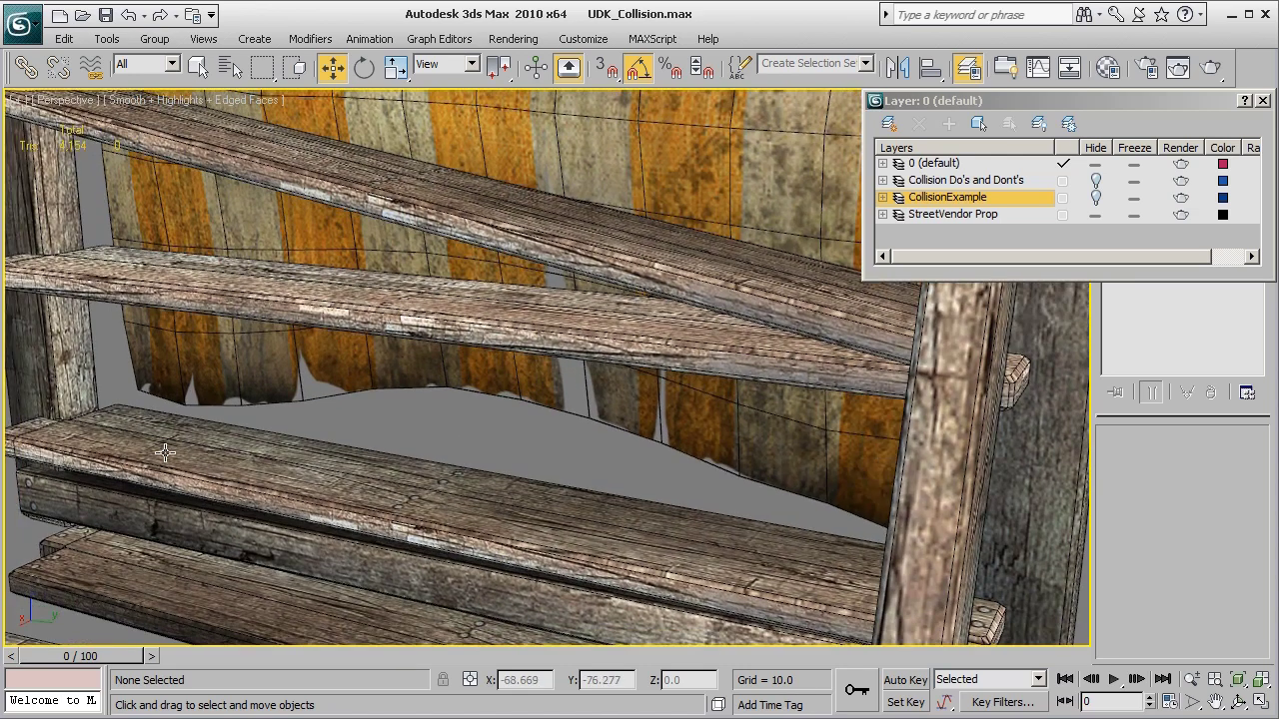
scroll(324, 468, down, 2)
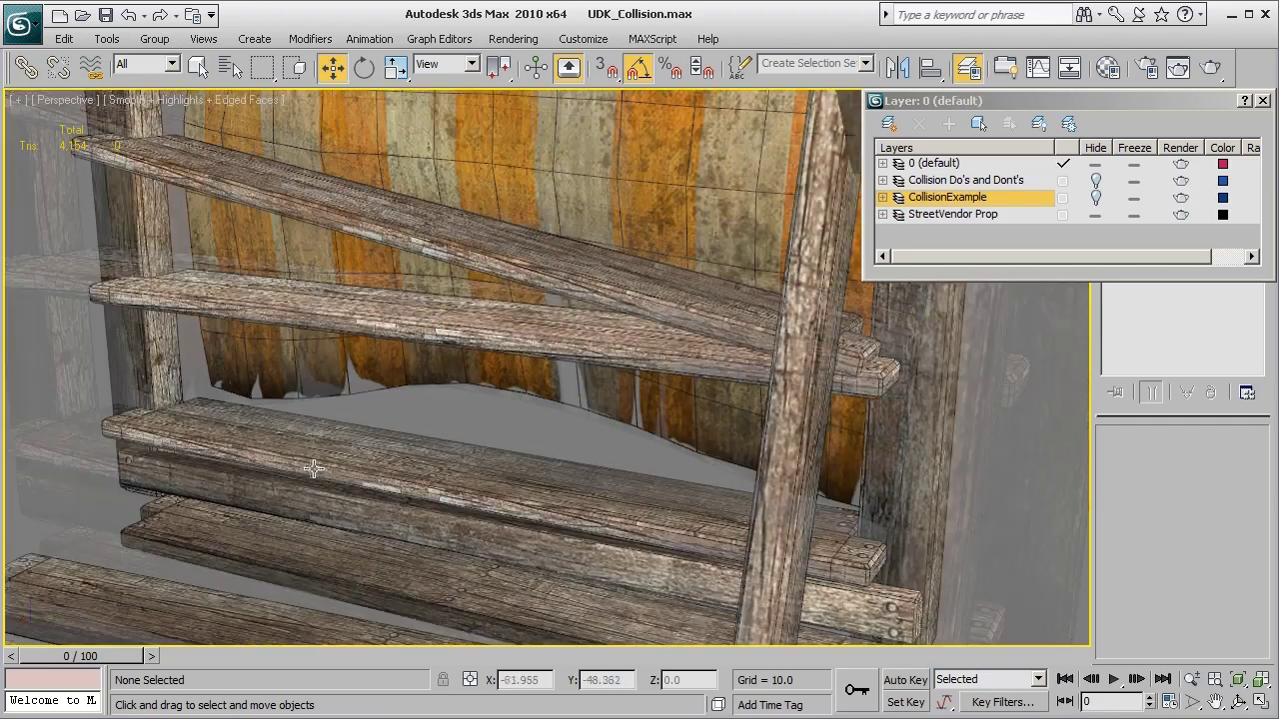
scroll(413, 485, down, 6)
alt+middle_drag(449, 489, 689, 479)
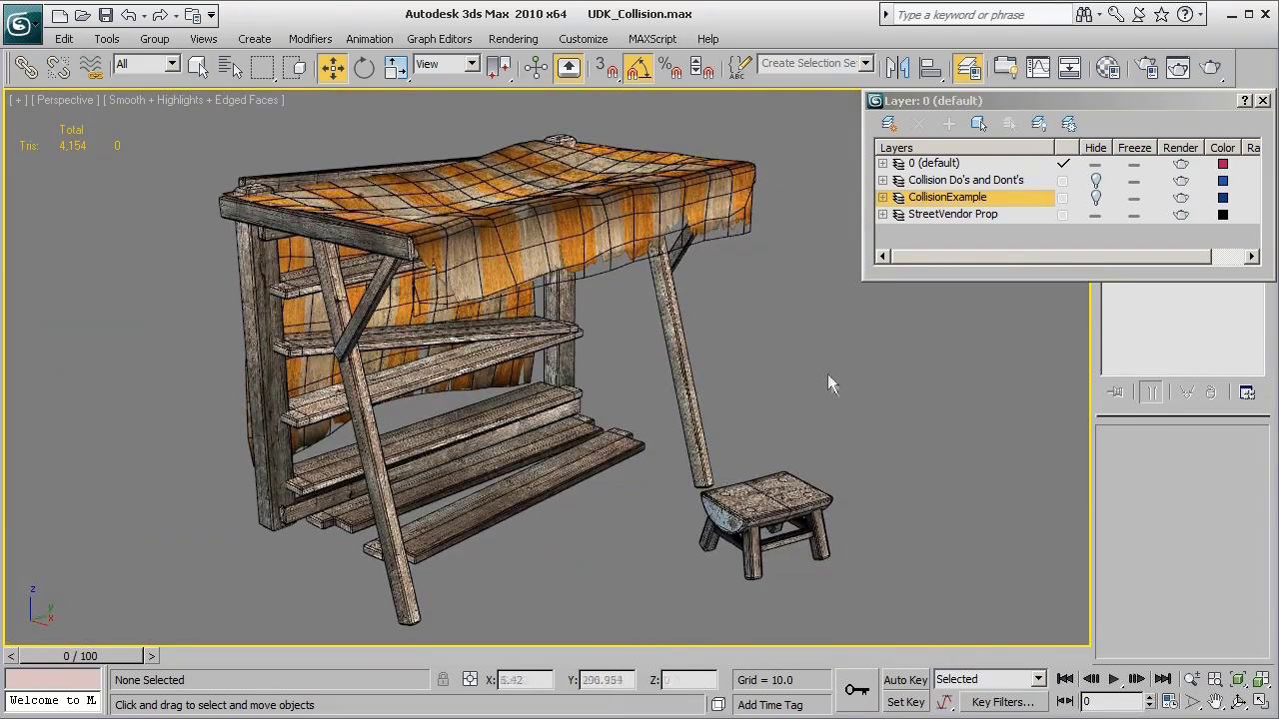
middle_drag(803, 431, 778, 416)
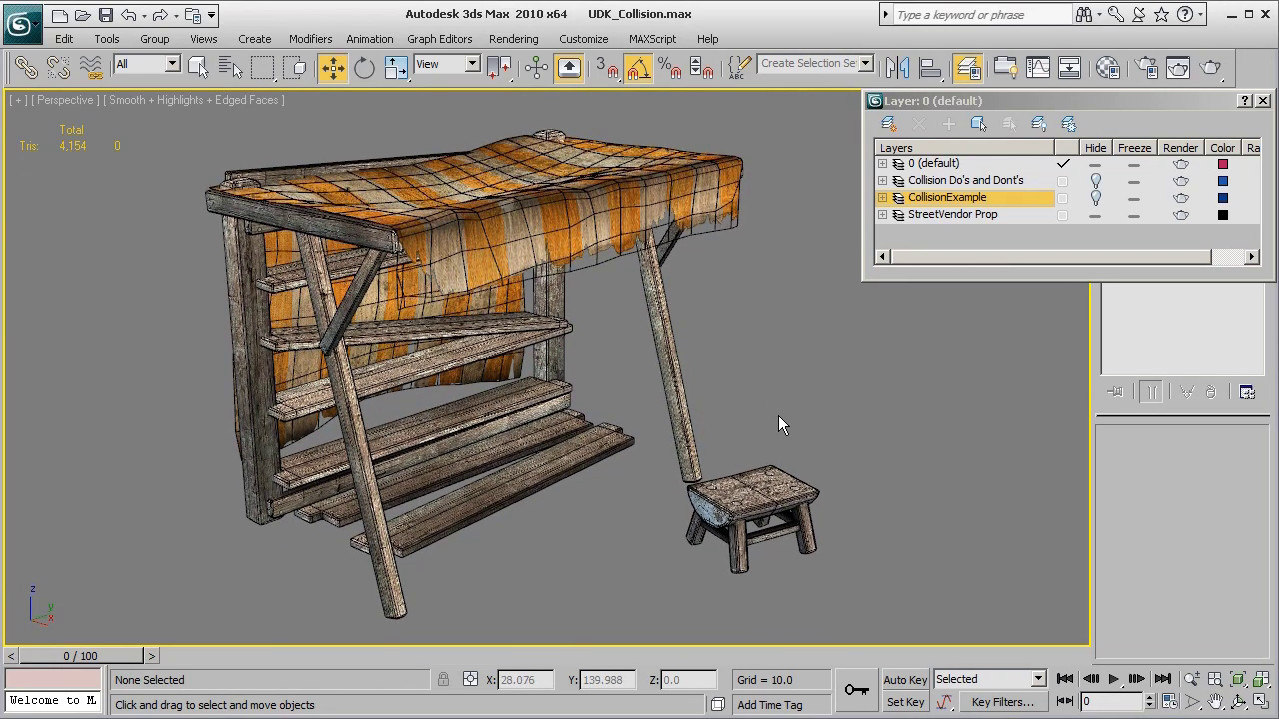
Step: Unhide the CollisionExample layer to bring back the blue collision hulls
click(1094, 199)
alt+middle_drag(880, 403, 815, 407)
scroll(822, 420, down, 1)
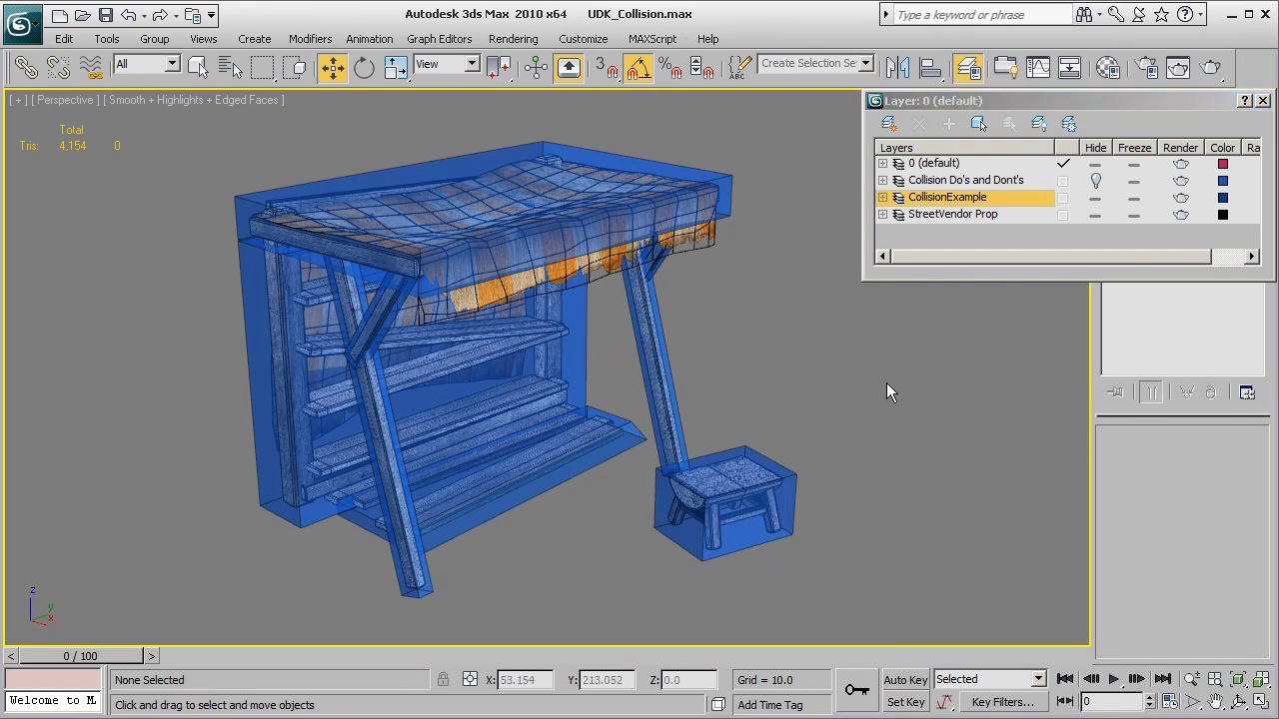
Step: Hide the StreetVendor Prop layer so only the collision boxes remain, then close the Layer Manager
click(1095, 214)
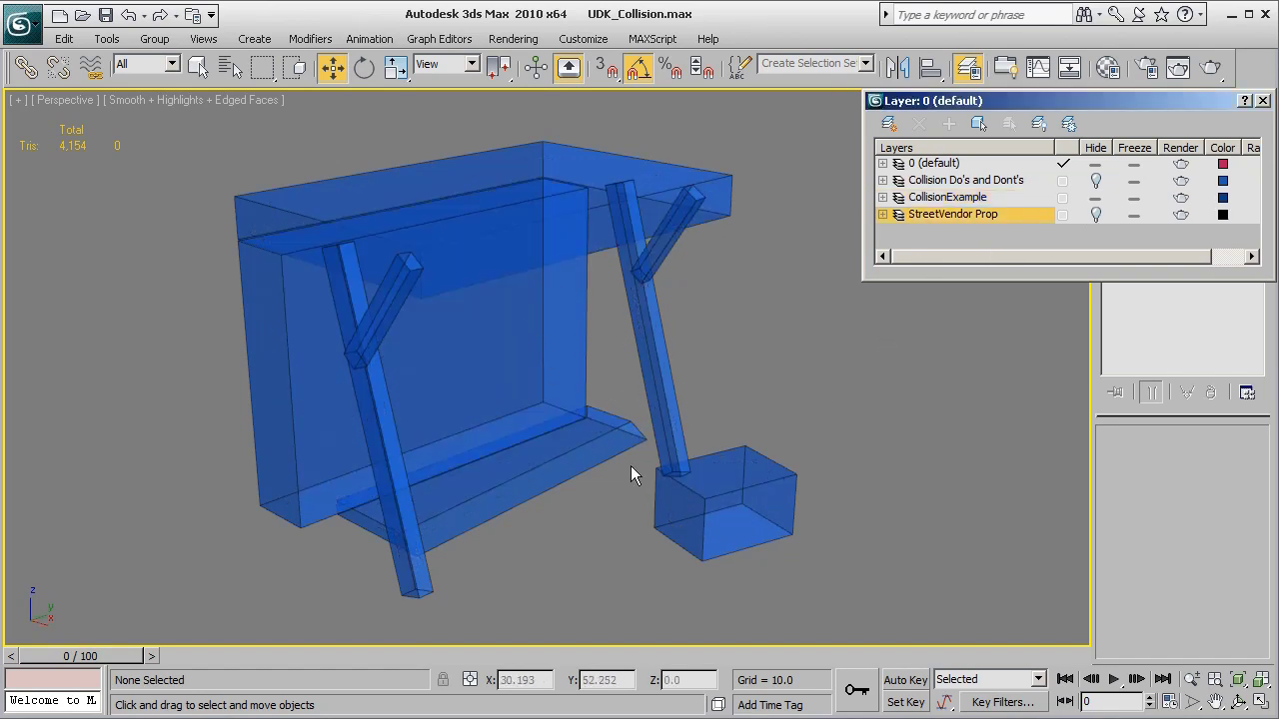
alt+middle_drag(680, 490, 567, 491)
click(1263, 101)
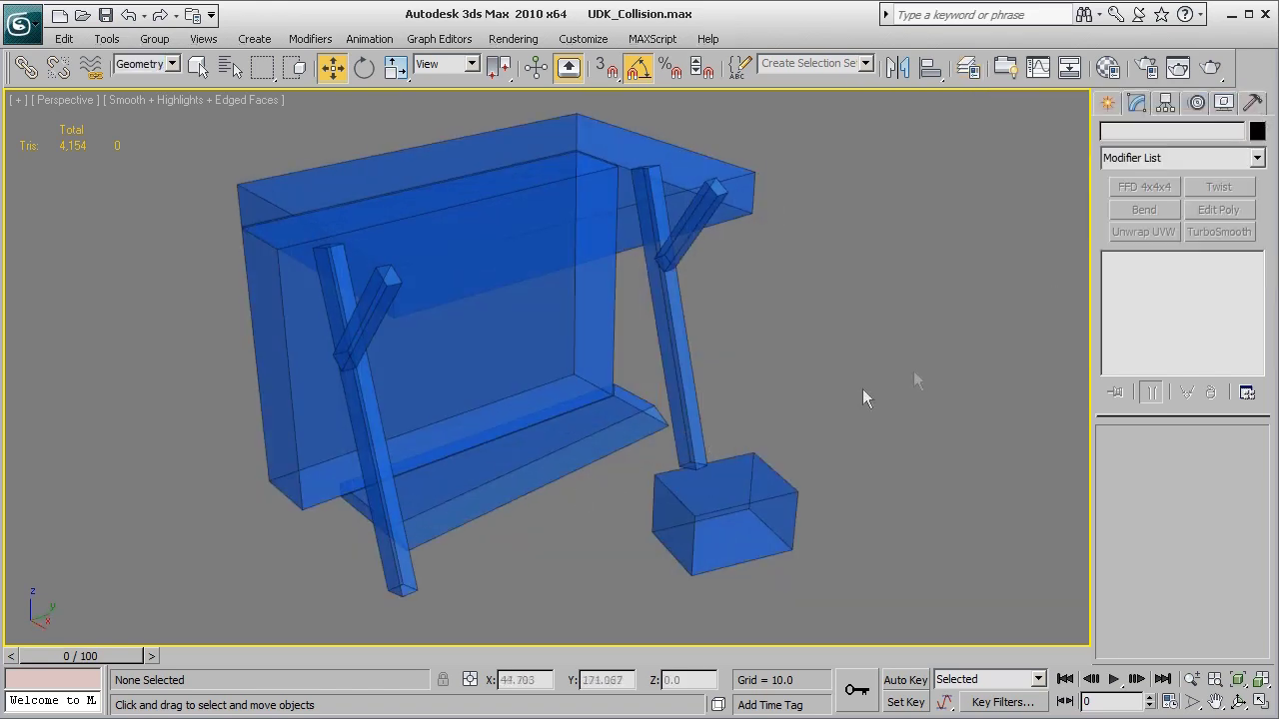
scroll(832, 388, down, 2)
Step: Select all eight collision boxes and convert them to Editable Poly
drag(152, 154, 964, 643)
scroll(774, 460, up, 3)
scroll(778, 445, down, 2)
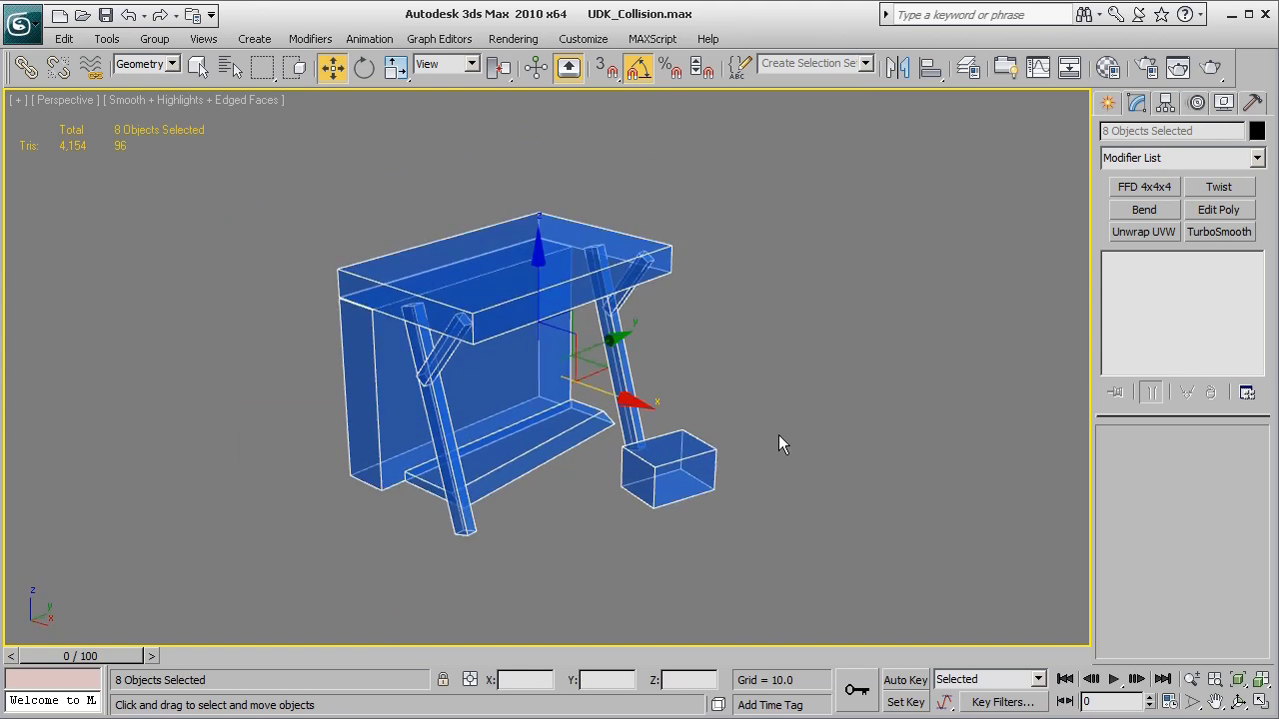
right_click(764, 275)
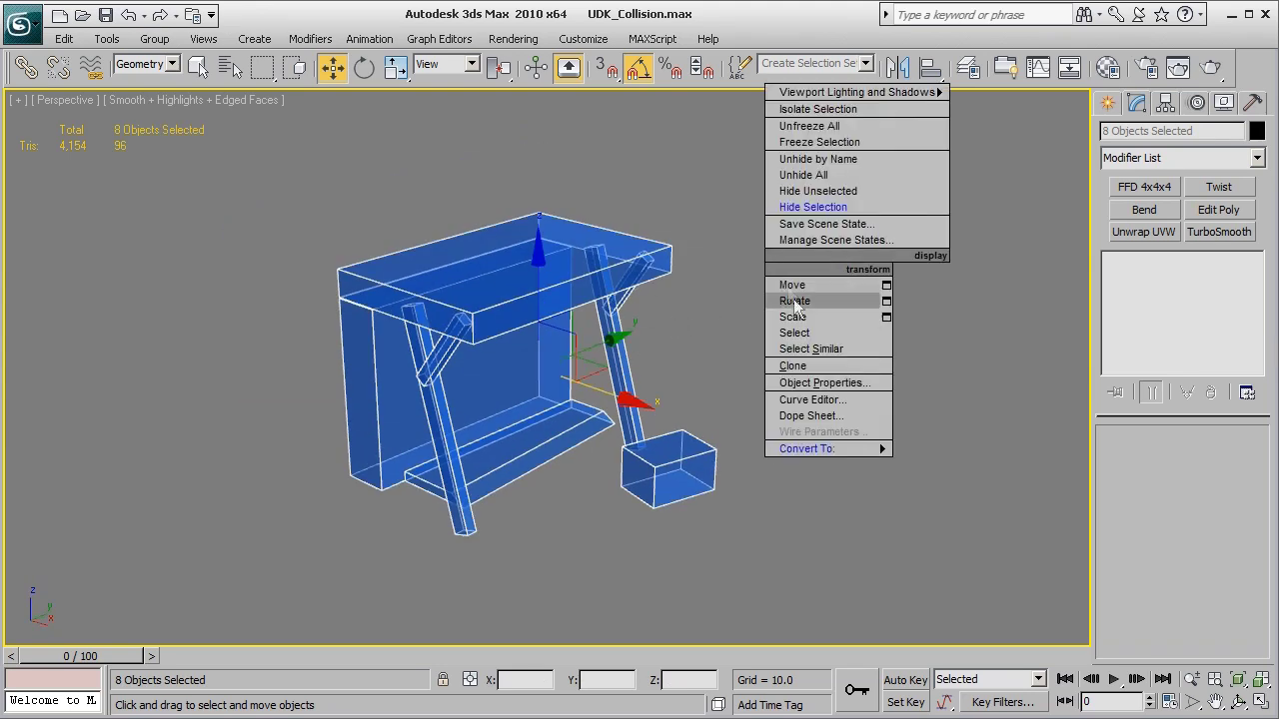
mouse_move(813, 448)
click(746, 461)
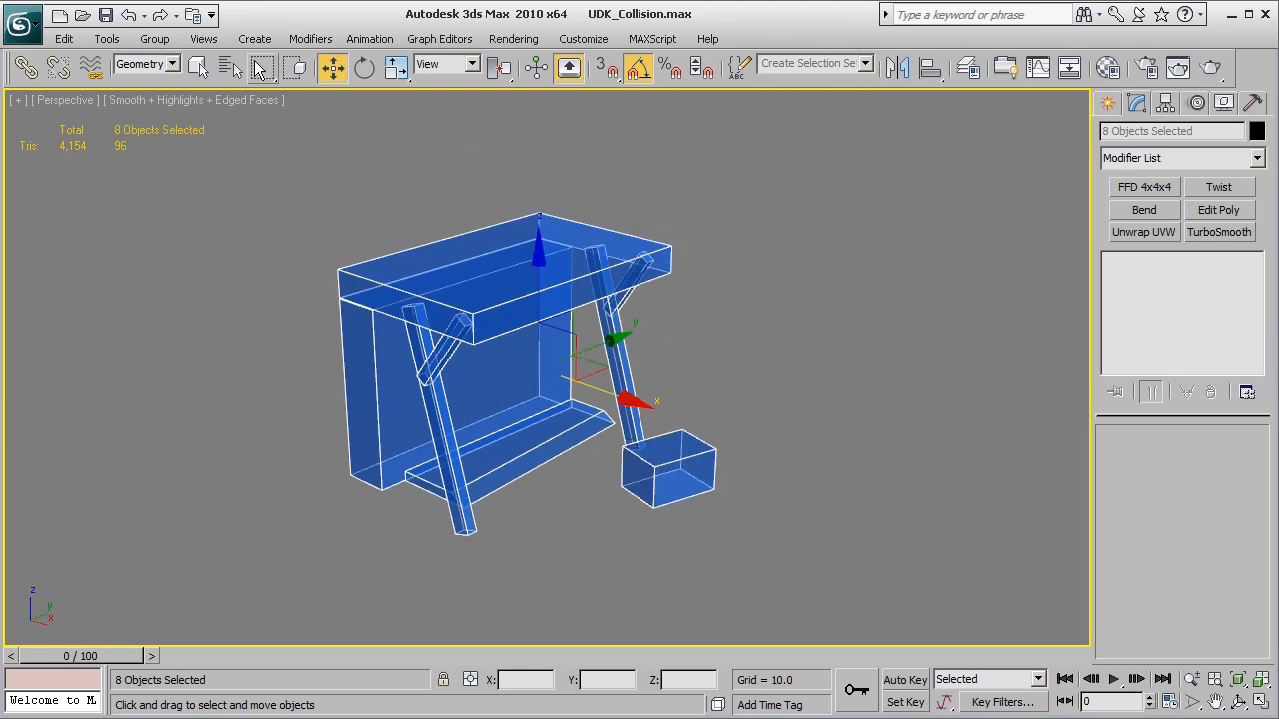
Step: Select Box01 and attach the seven other collision pieces to it via Attach List
click(198, 67)
click(542, 205)
click(551, 229)
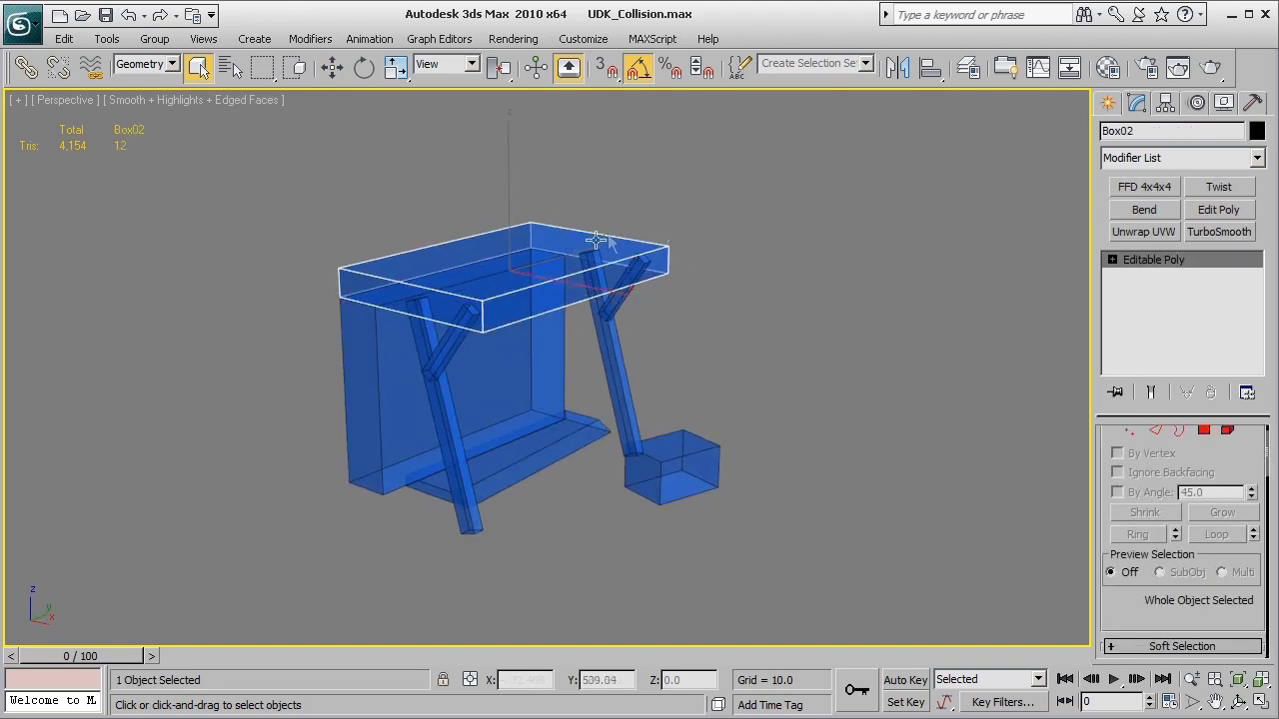
click(435, 400)
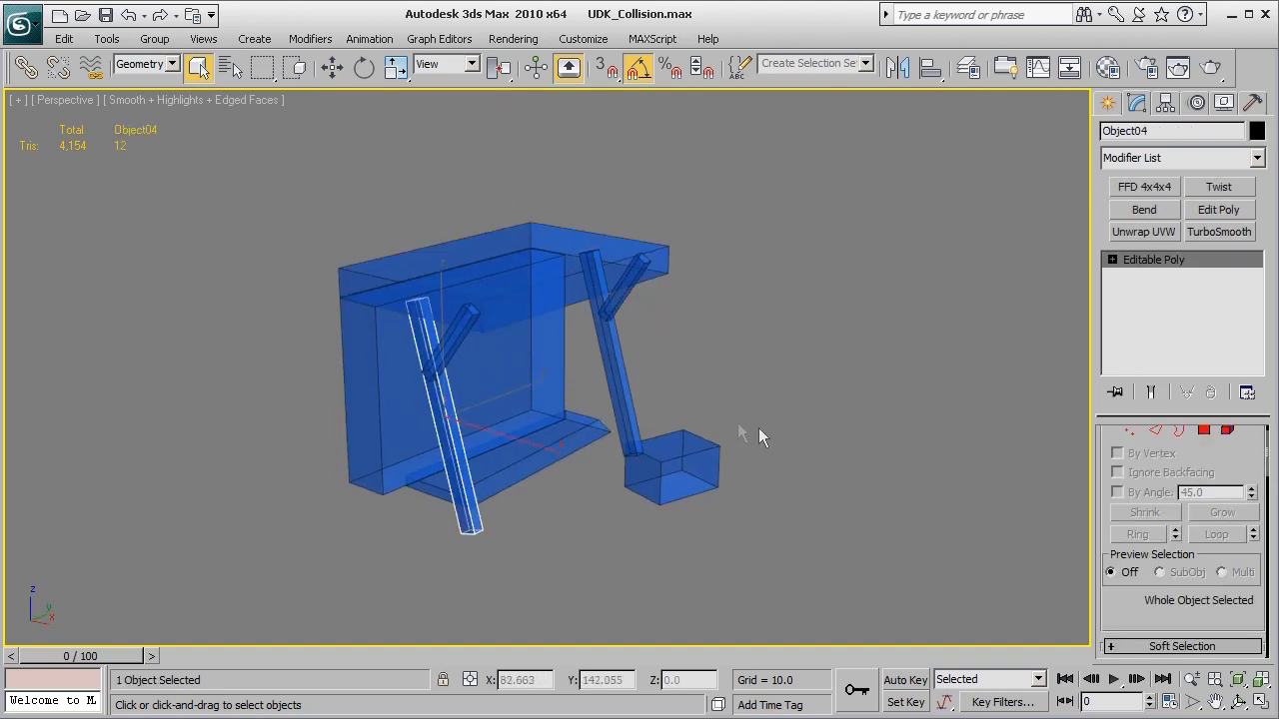
click(707, 469)
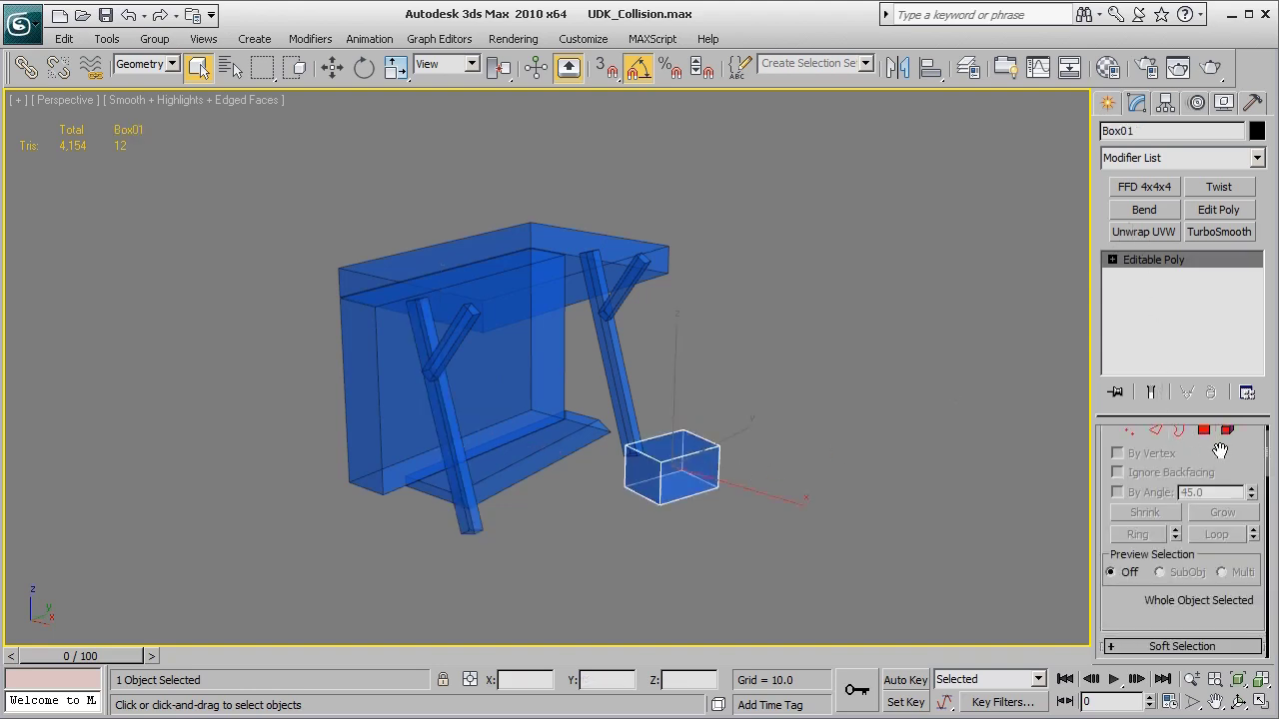
scroll(1209, 518, down, 5)
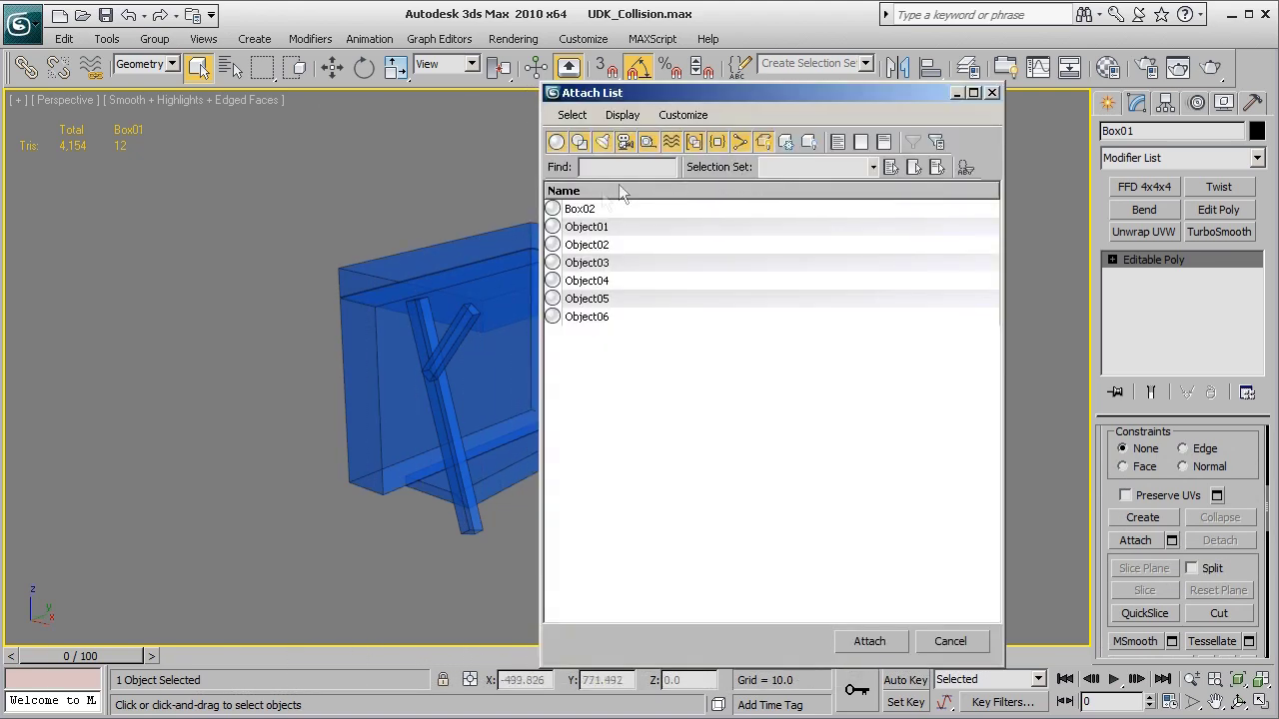
click(890, 167)
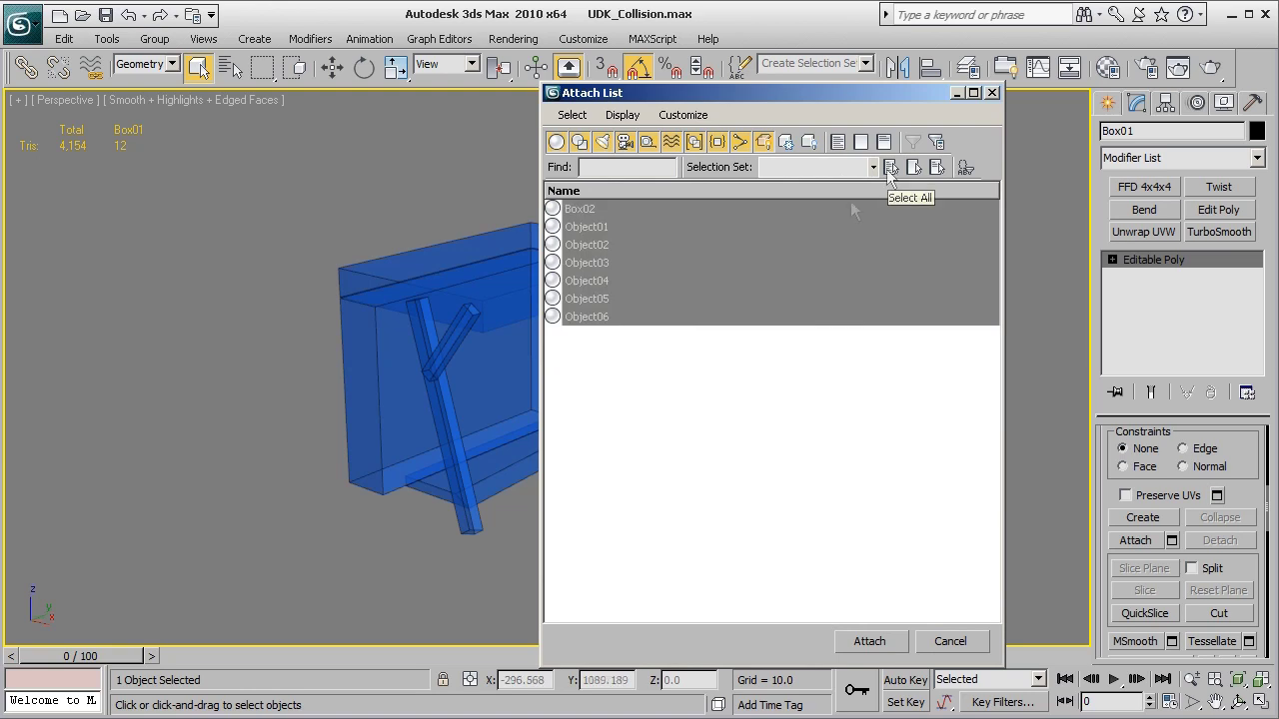
click(867, 642)
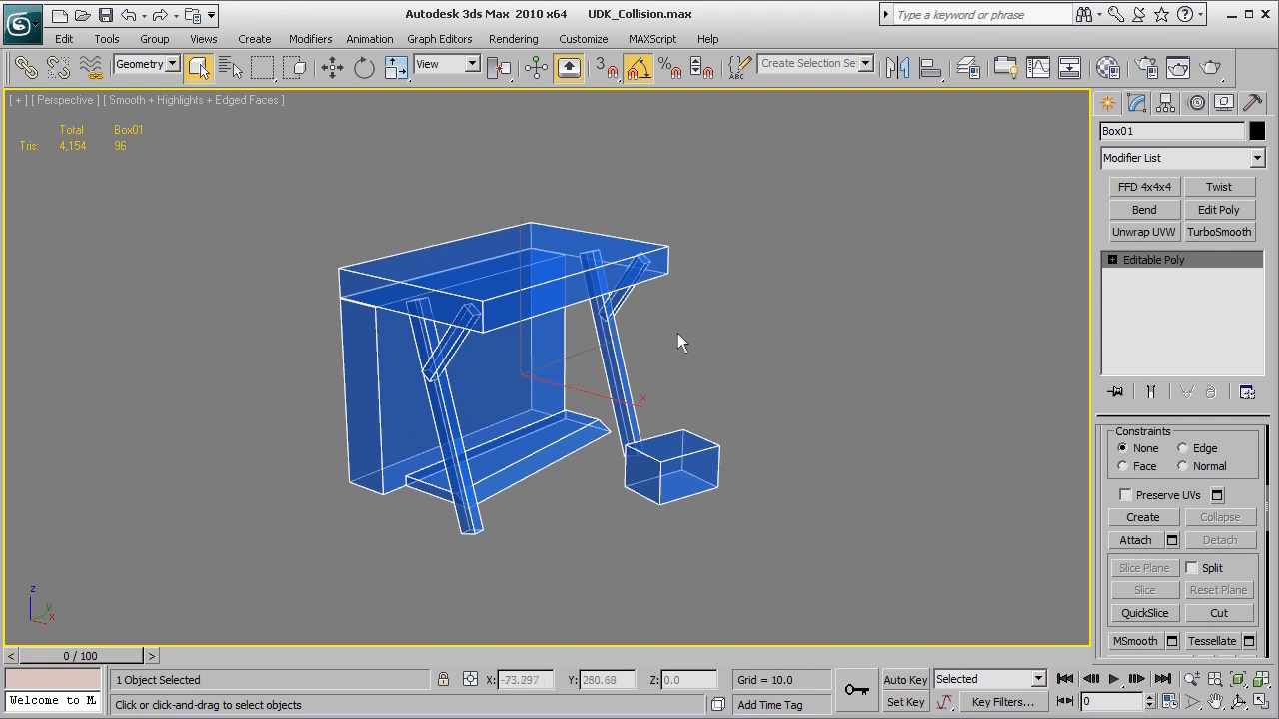
Step: Adjust Box01's display settings in Object Properties so it shows solid
scroll(540, 479, up, 3)
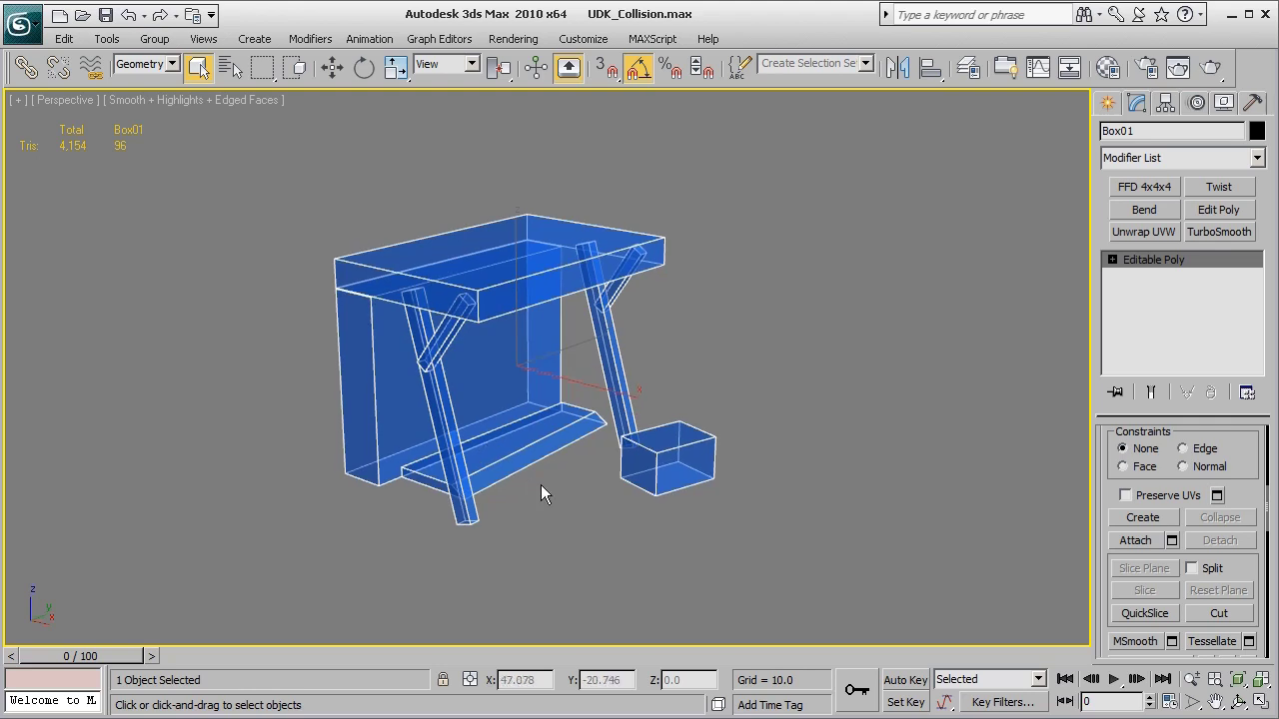
alt+middle_drag(528, 488, 516, 463)
alt+middle_drag(825, 496, 799, 470)
right_click(728, 409)
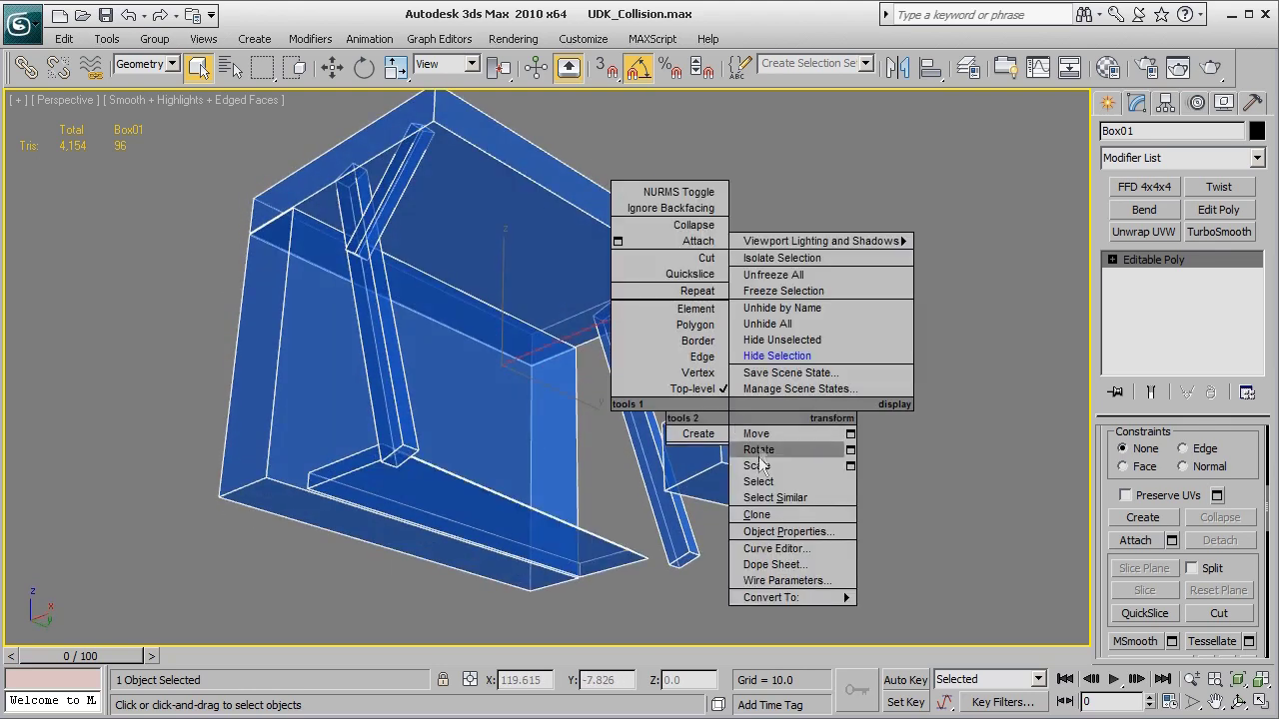
click(758, 529)
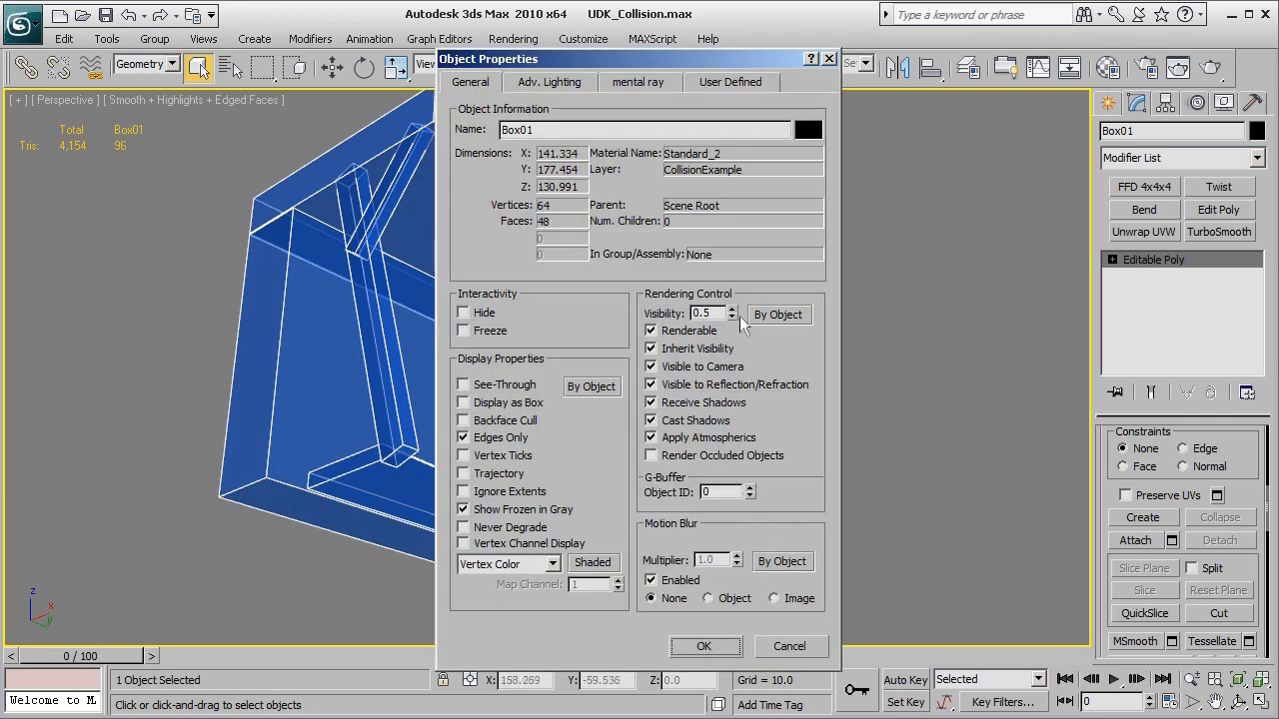
click(725, 646)
Step: At polygon level, select and delete two bottom polygons of Box01 as a test
alt+middle_drag(725, 644, 660, 474)
scroll(769, 477, up, 3)
scroll(660, 474, down, 3)
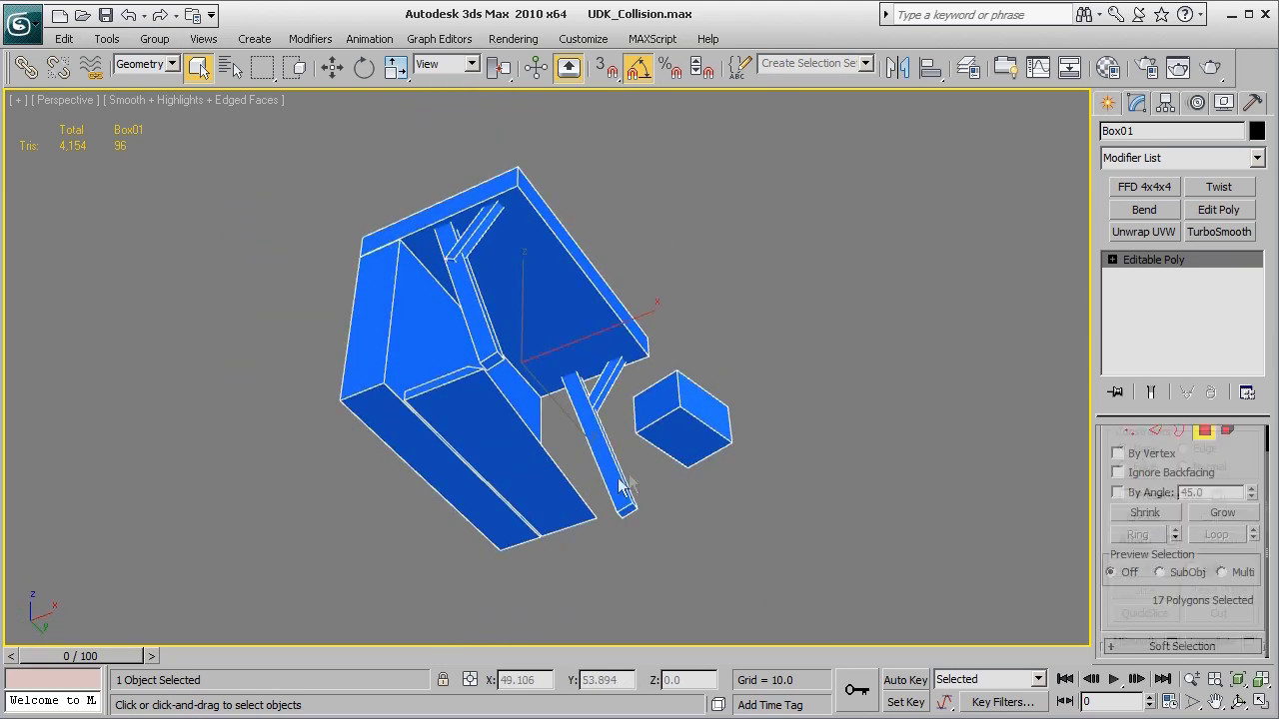
key(4)
click(480, 455)
ctrl+click(456, 488)
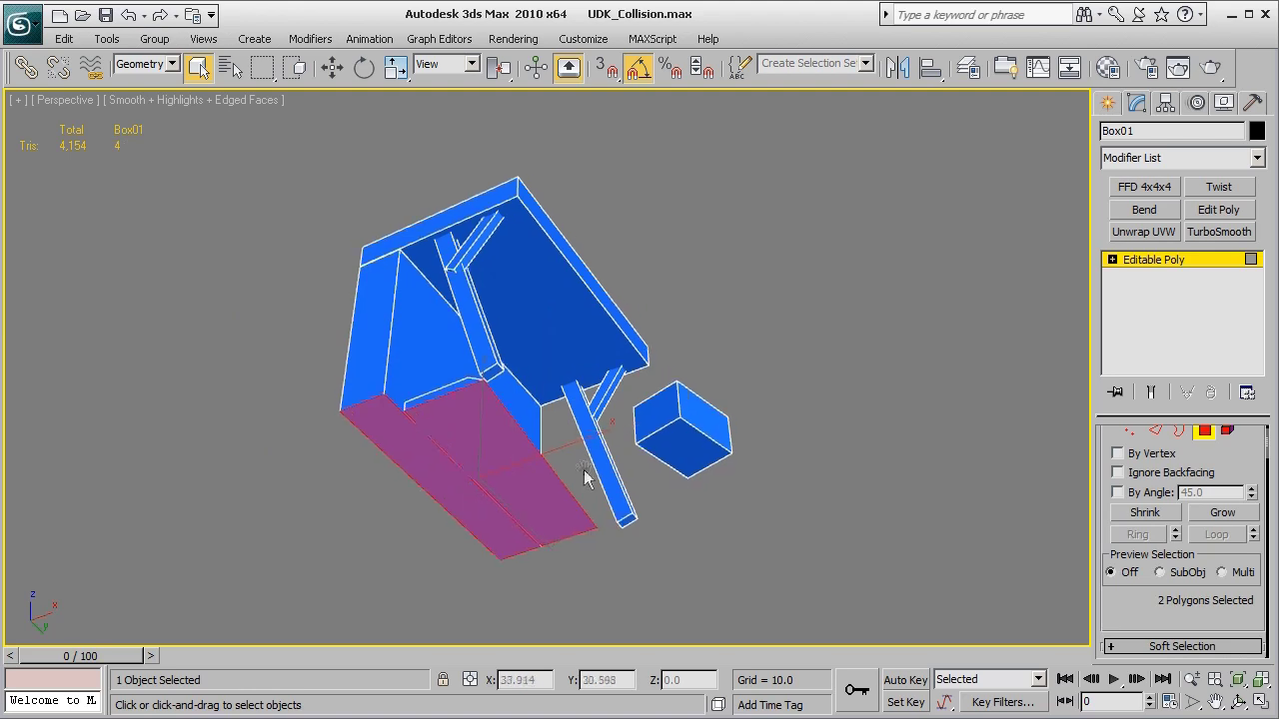
key(Delete)
Step: Undo the polygon deletion, return to object level, and deselect Box01
alt+middle_drag(581, 465, 562, 363)
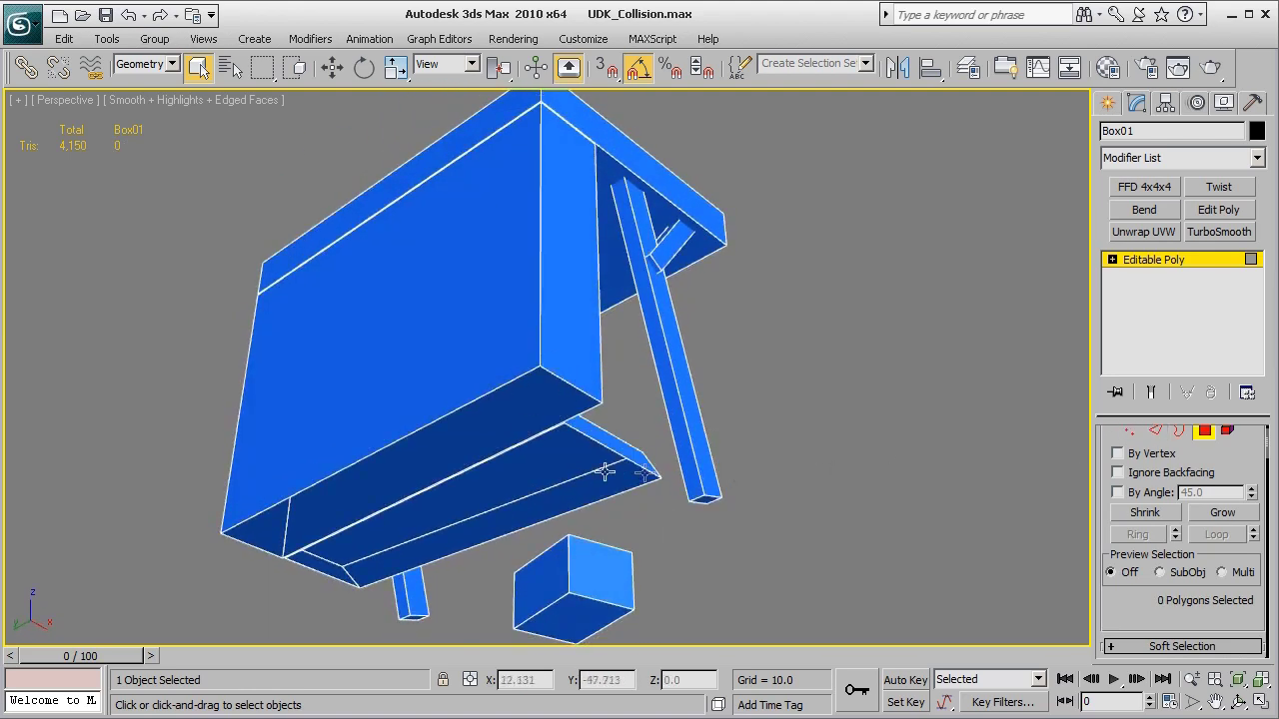
alt+middle_drag(595, 490, 779, 440)
key(ctrl+z)
click(1181, 260)
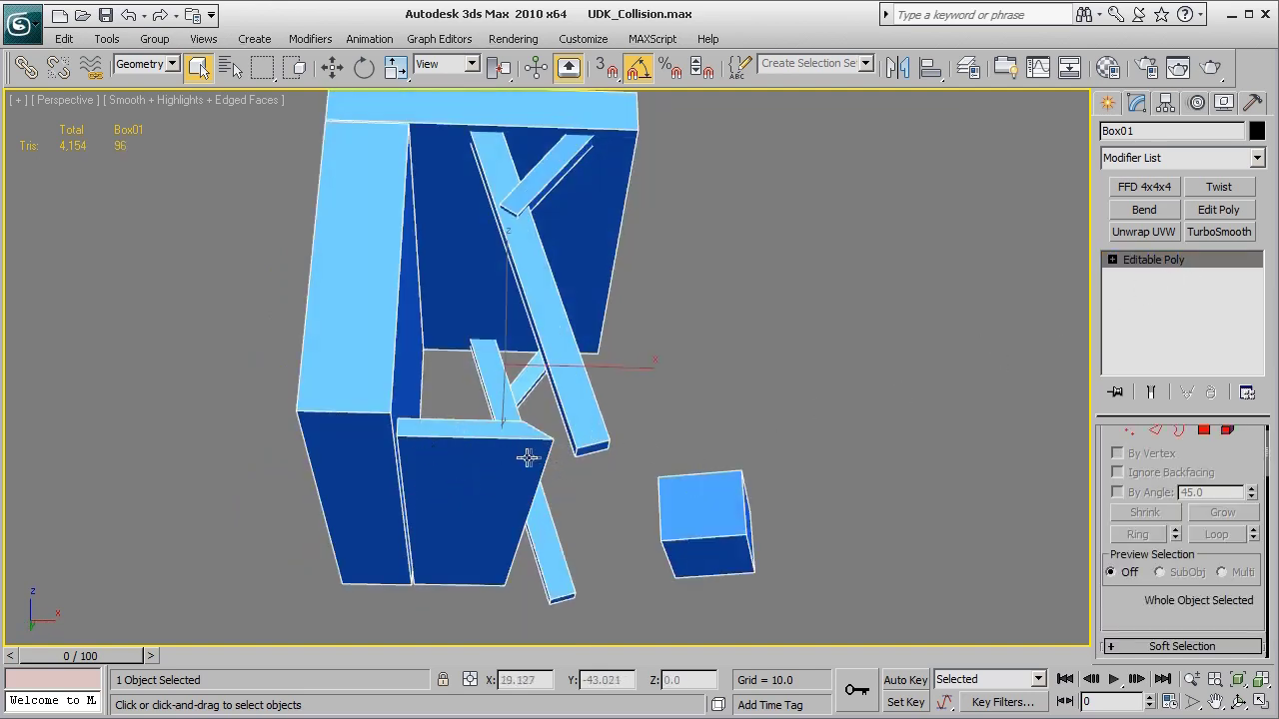
mouse_move(768, 443)
alt+middle_down()
mouse_move(783, 443)
mouse_move(759, 478)
mouse_move(749, 465)
alt+middle_up()
click(893, 408)
Step: Make Box01 see-through with Alt+X and apply Reset XForm > Reset Selected to it
alt+middle_drag(893, 409, 803, 432)
click(491, 289)
key(alt+x)
middle_drag(655, 372, 636, 360)
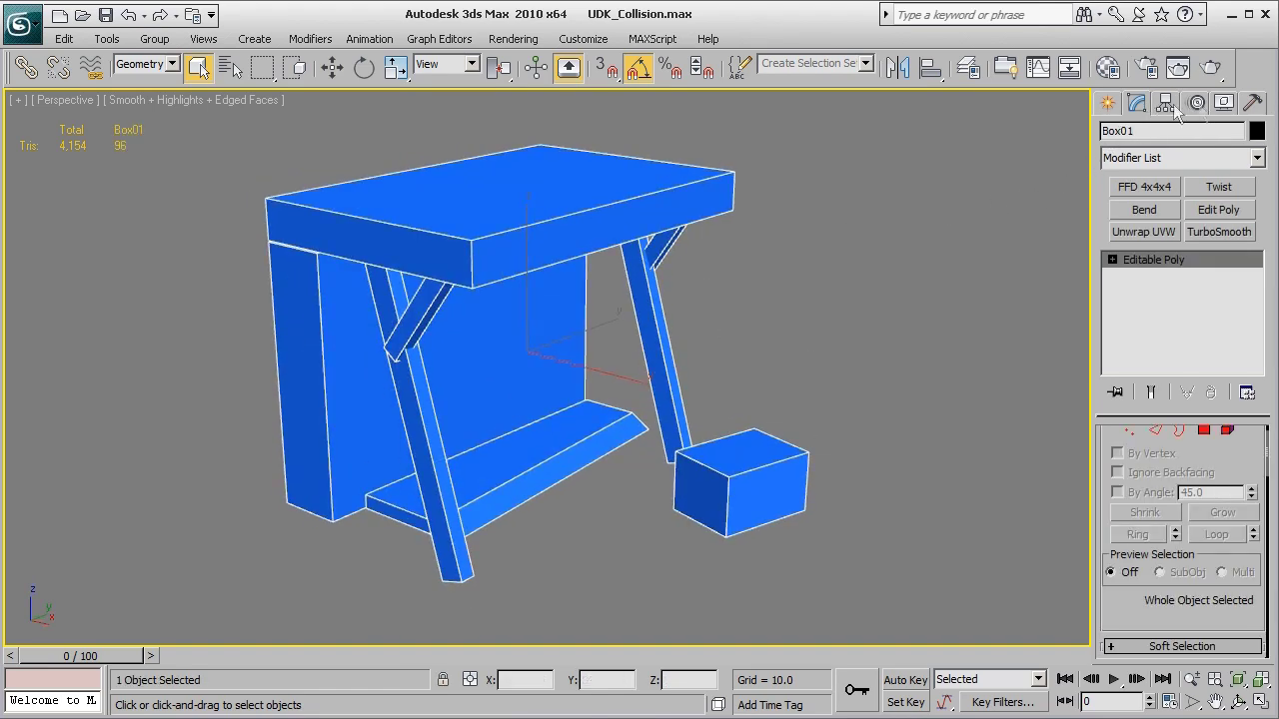
click(1254, 106)
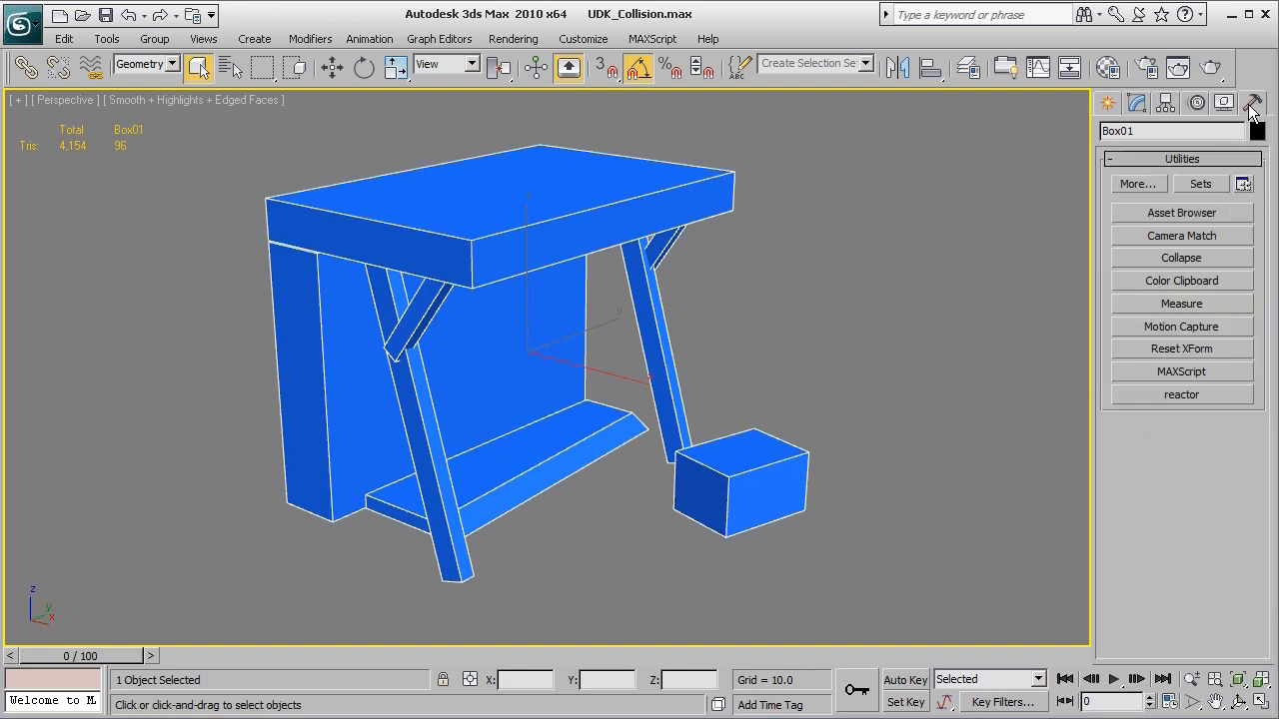
click(1157, 349)
click(1162, 462)
click(1138, 106)
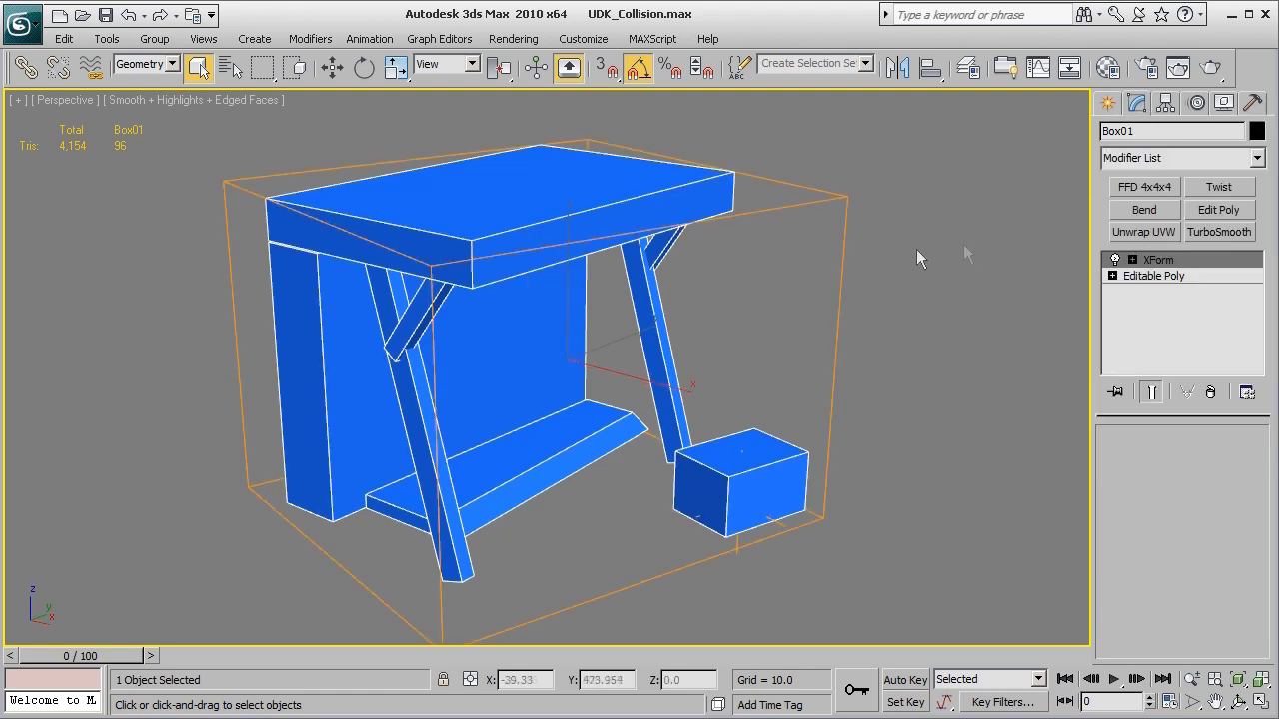
Step: Collapse Box01 to a plain Editable Poly via Convert To
alt+middle_drag(712, 404, 801, 444)
right_click(738, 414)
mouse_move(787, 595)
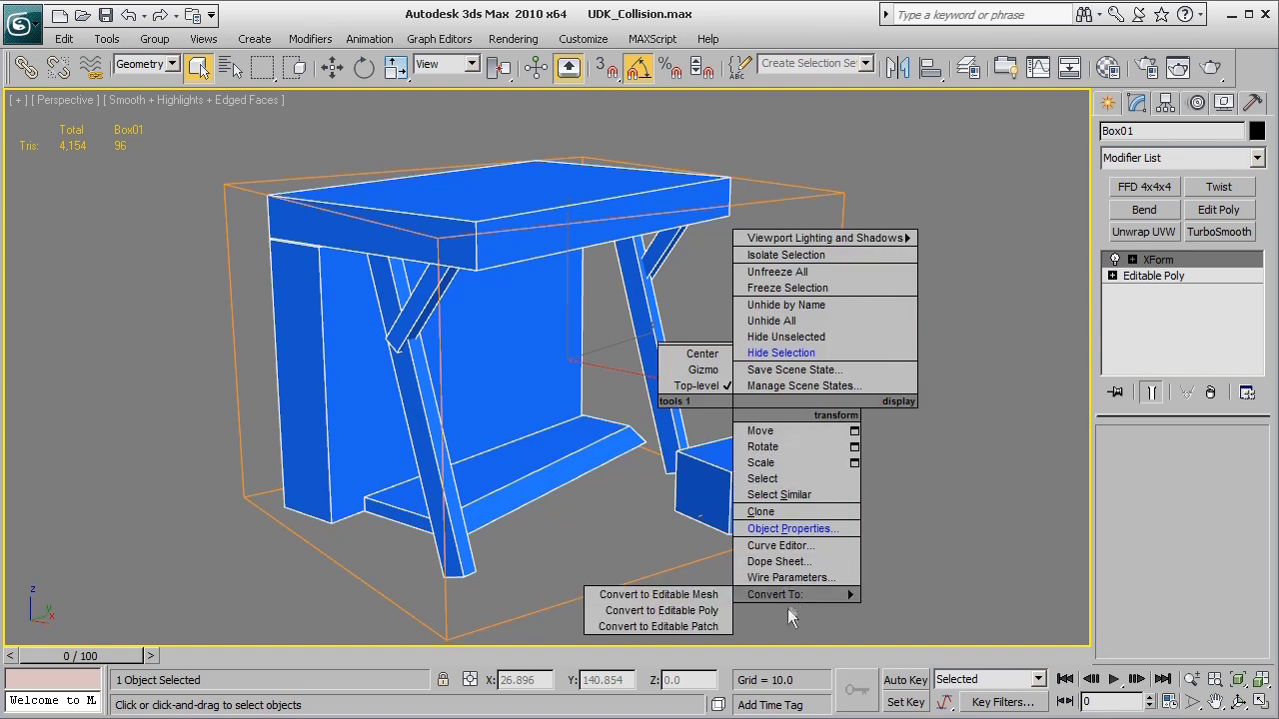
click(703, 607)
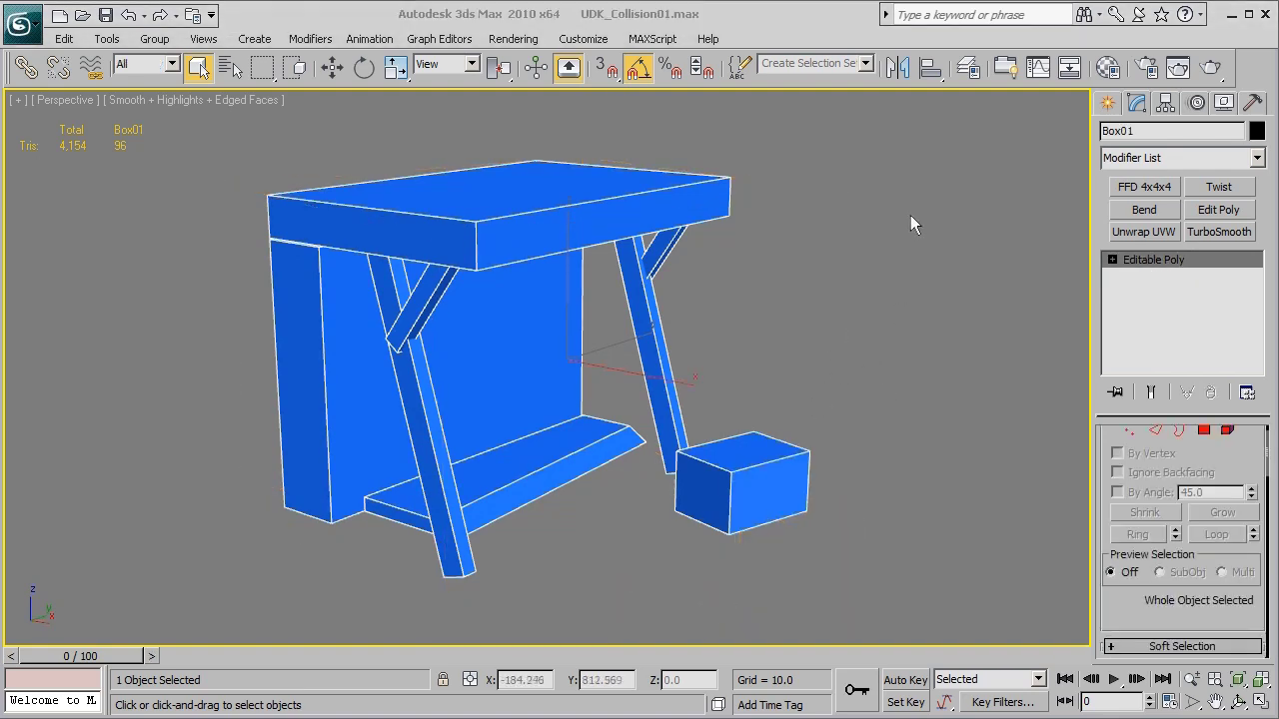
Step: Unhide StreetVendor Prop, select StreetVendor_01_STAT in wireframe, and highlight its name for copying
click(967, 67)
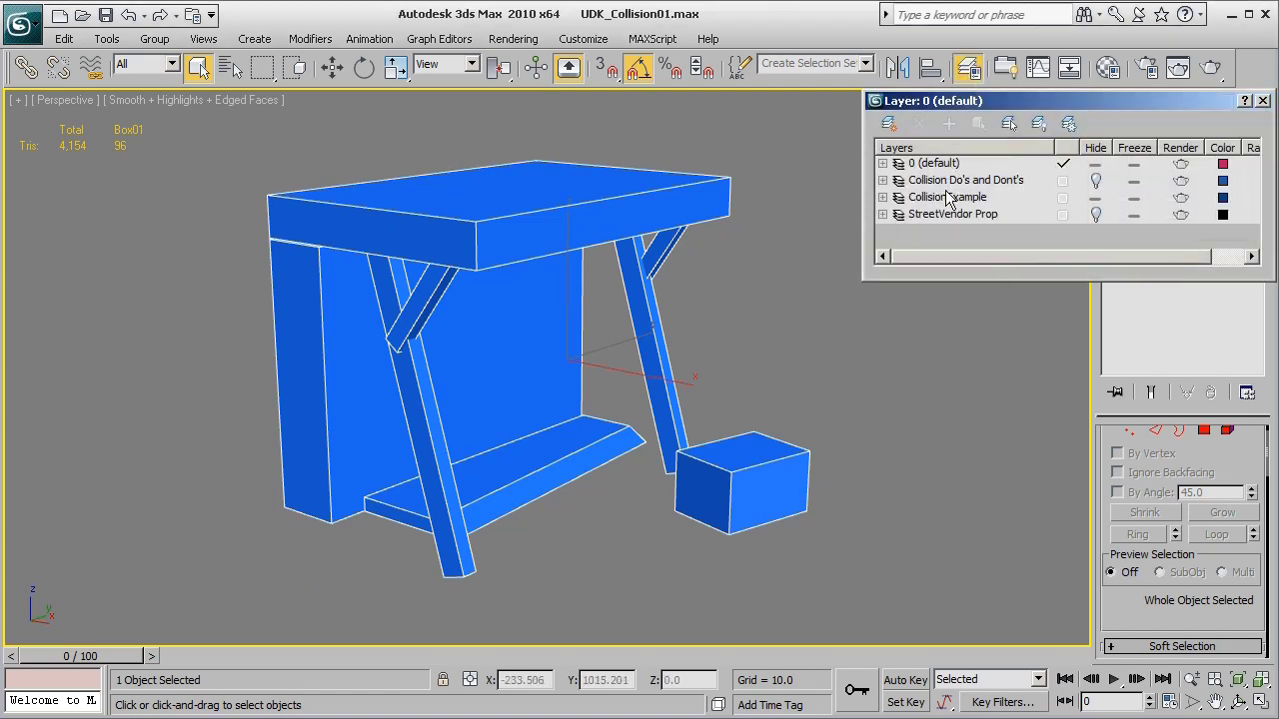
click(1095, 213)
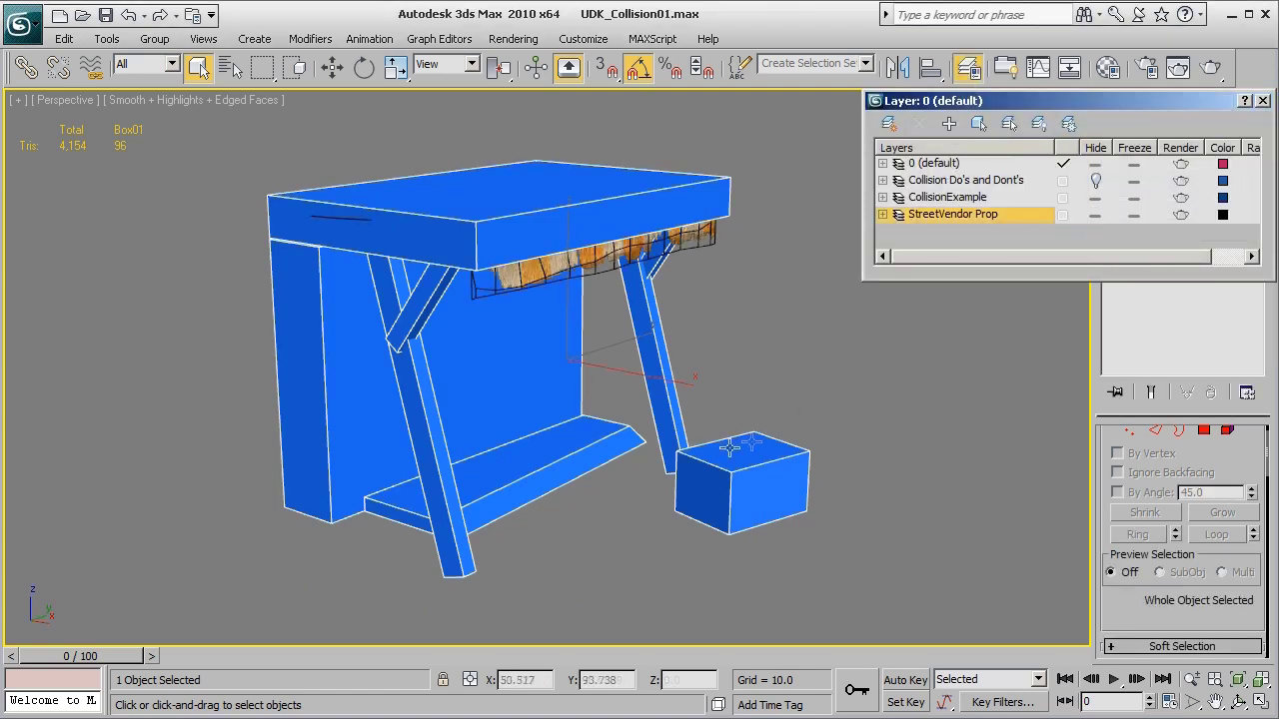
alt+middle_drag(715, 449, 701, 414)
click(698, 252)
mouse_move(653, 470)
alt+middle_down()
mouse_move(656, 458)
mouse_move(576, 503)
mouse_move(605, 484)
alt+middle_up()
key(F3)
key(F3)
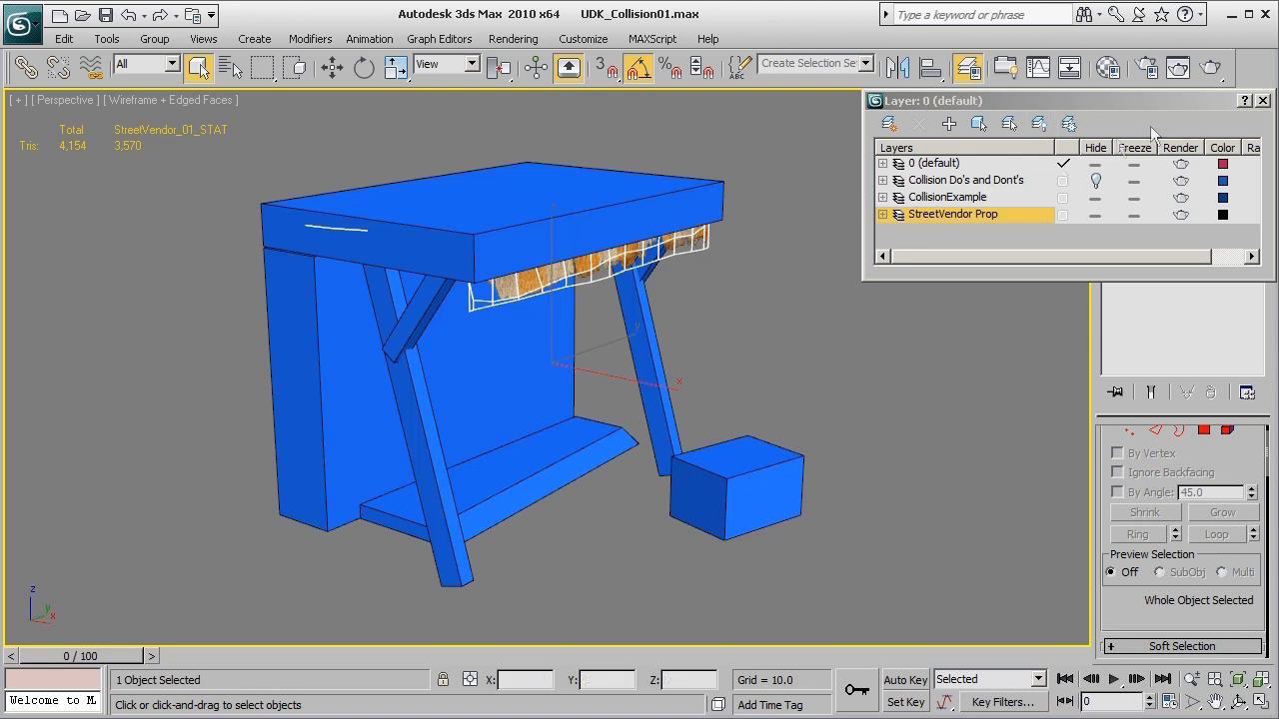
click(1261, 100)
drag(1224, 131, 1079, 140)
key(ctrl+c)
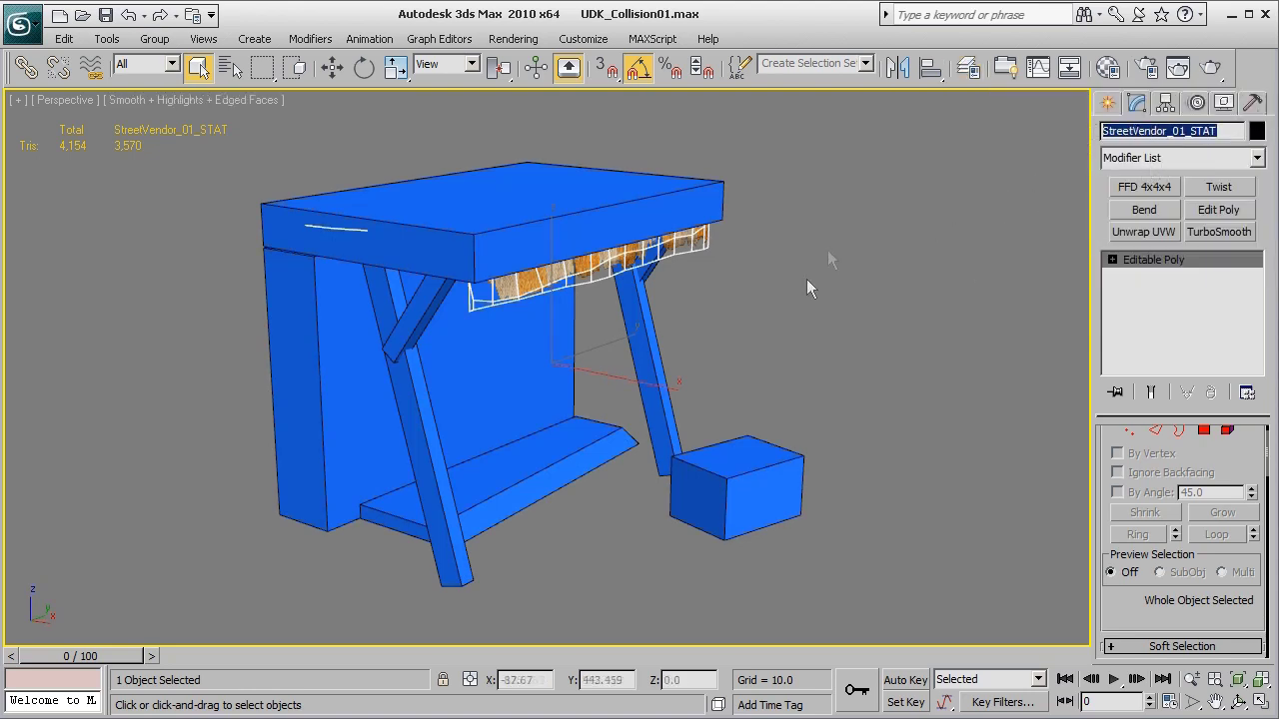
Step: Rename Box01 to UCX_StreetVendor_01_STAT by typing UCX_ and pasting the prop's name
click(814, 391)
click(779, 458)
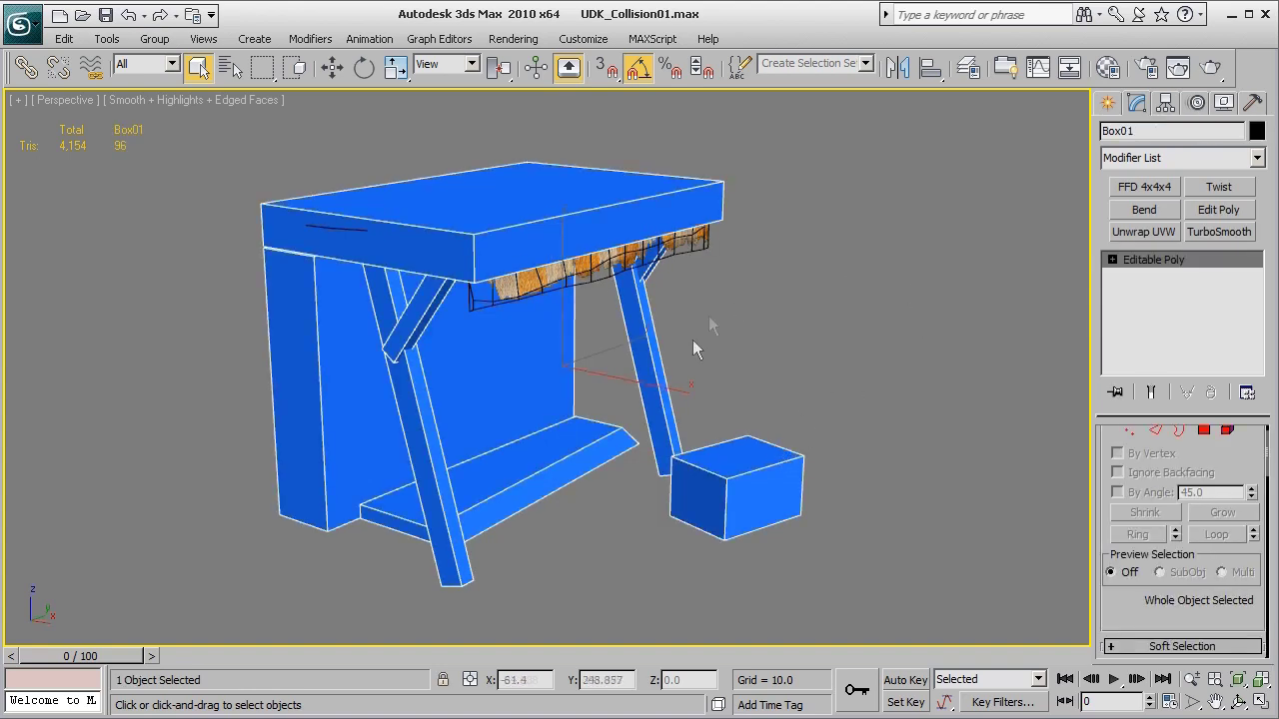
double_click(1146, 131)
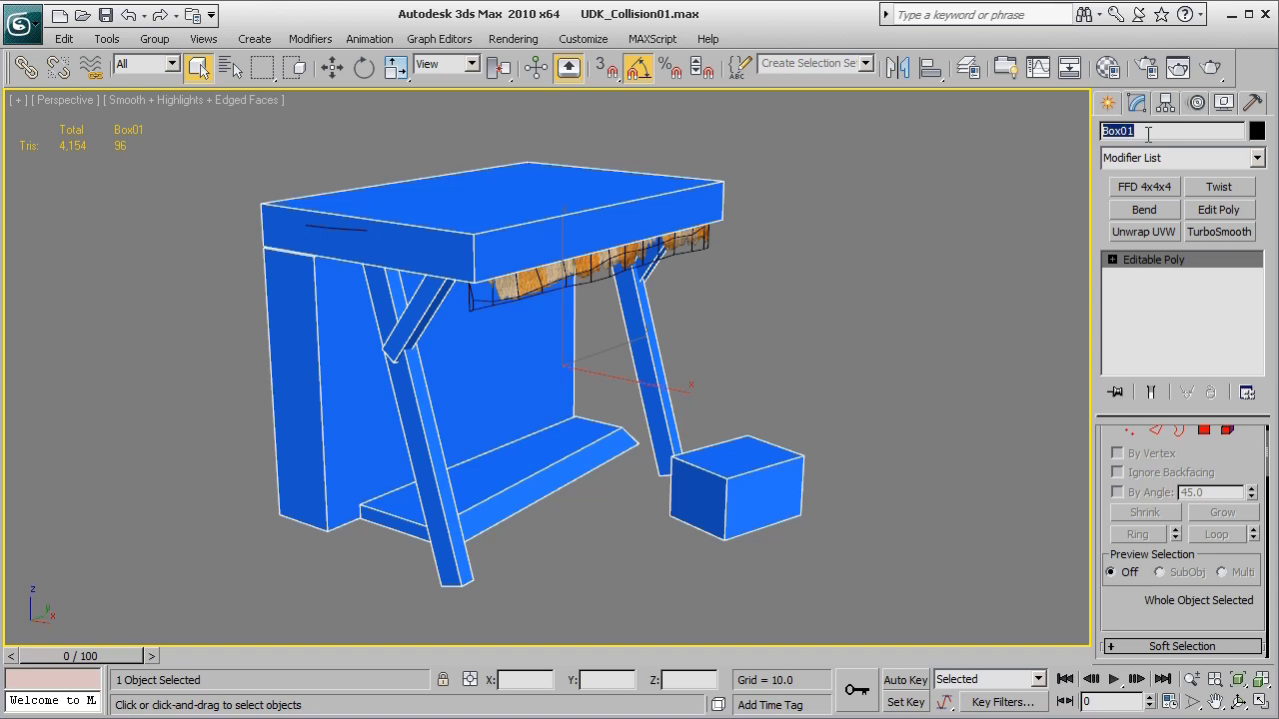
text(UCX_)
key(Return)
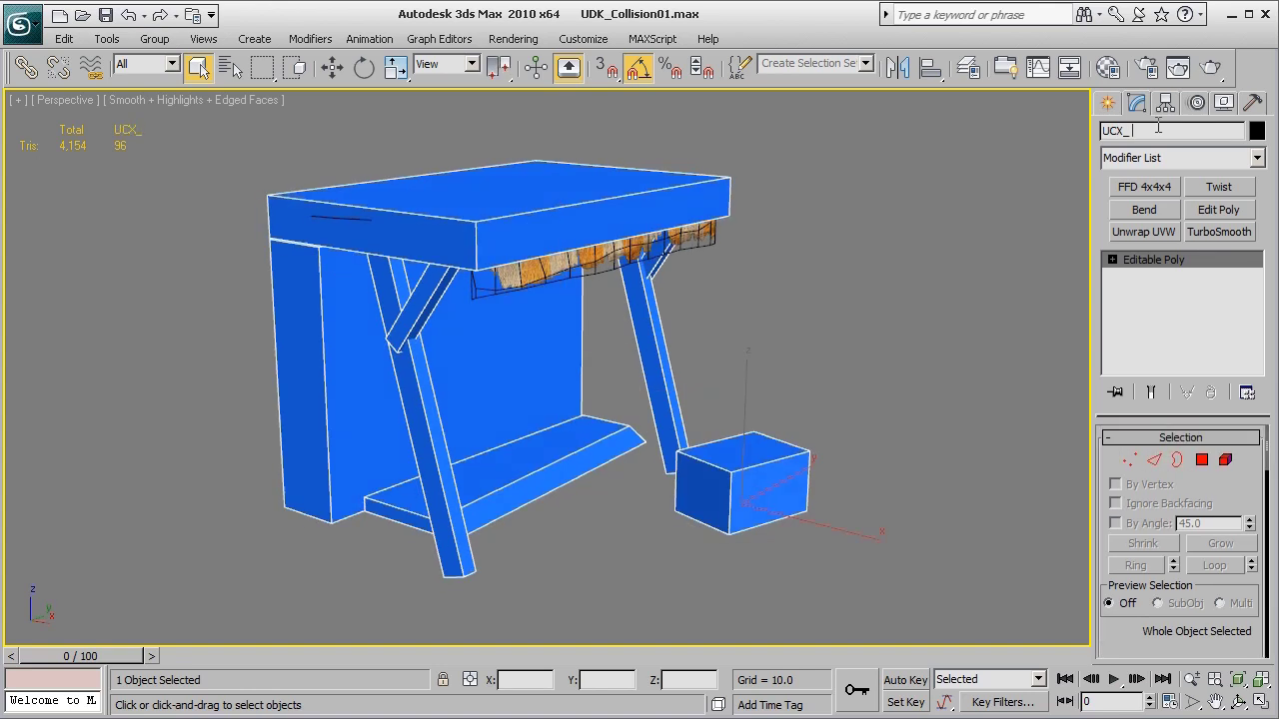
key(ctrl+v)
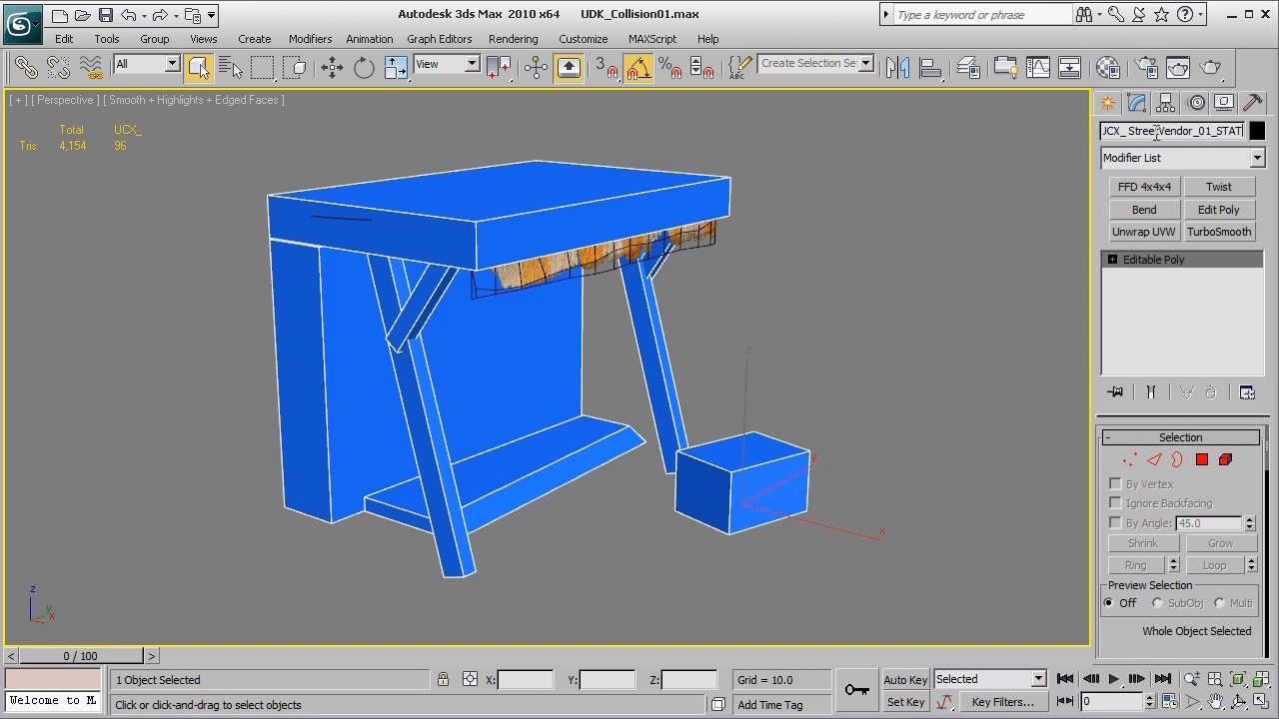
drag(1130, 131, 1087, 131)
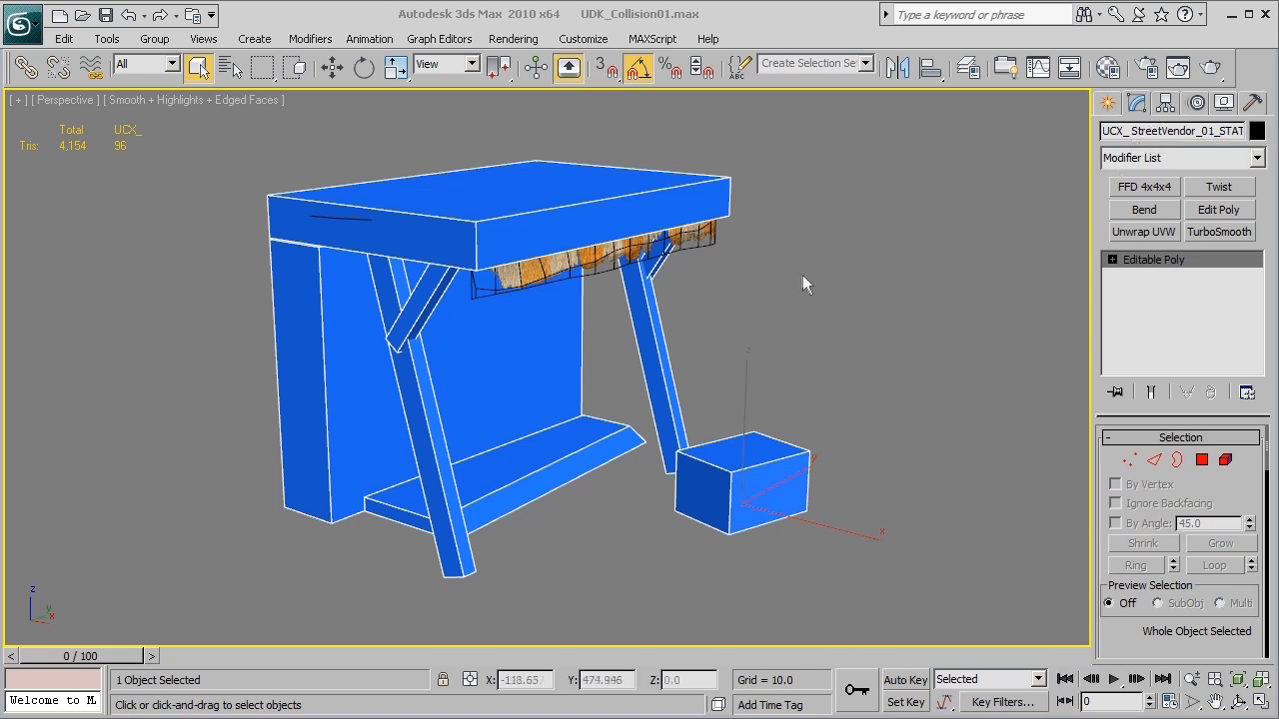
Step: Click the UCX_StreetVendor_01_STAT and StreetVendor_01_STAT meshes to check their names
click(902, 322)
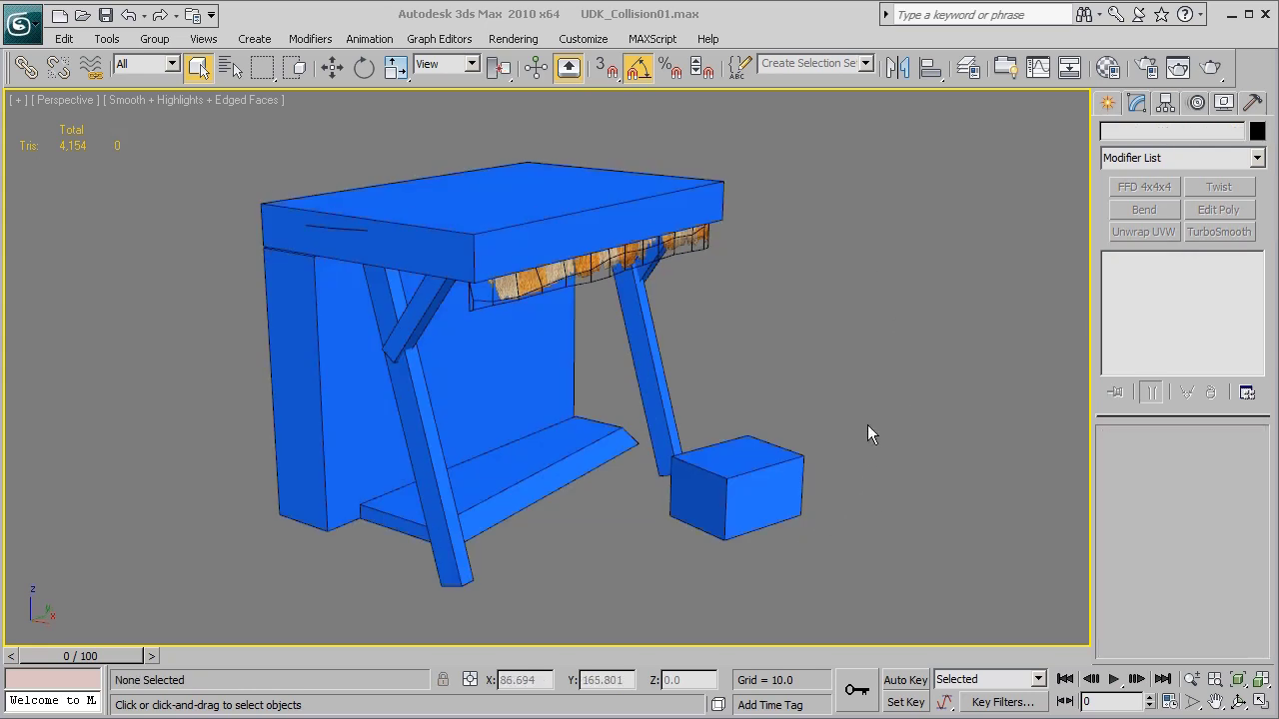
click(710, 208)
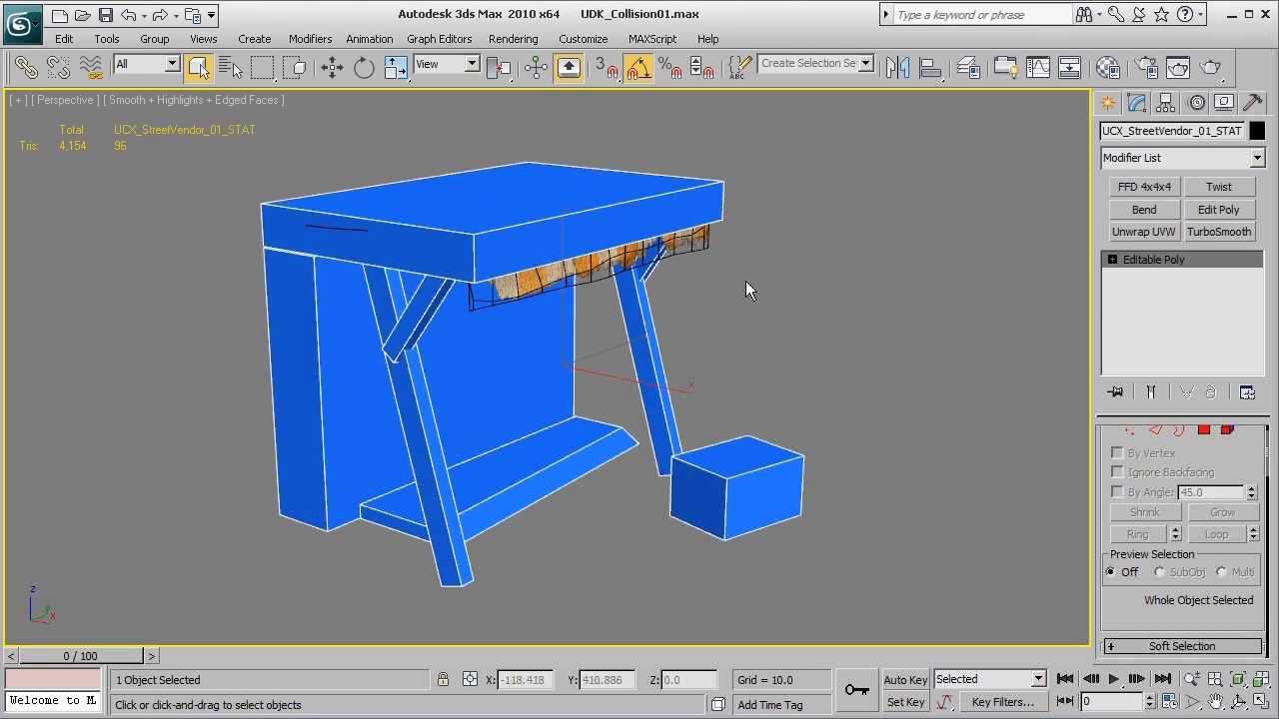
click(703, 249)
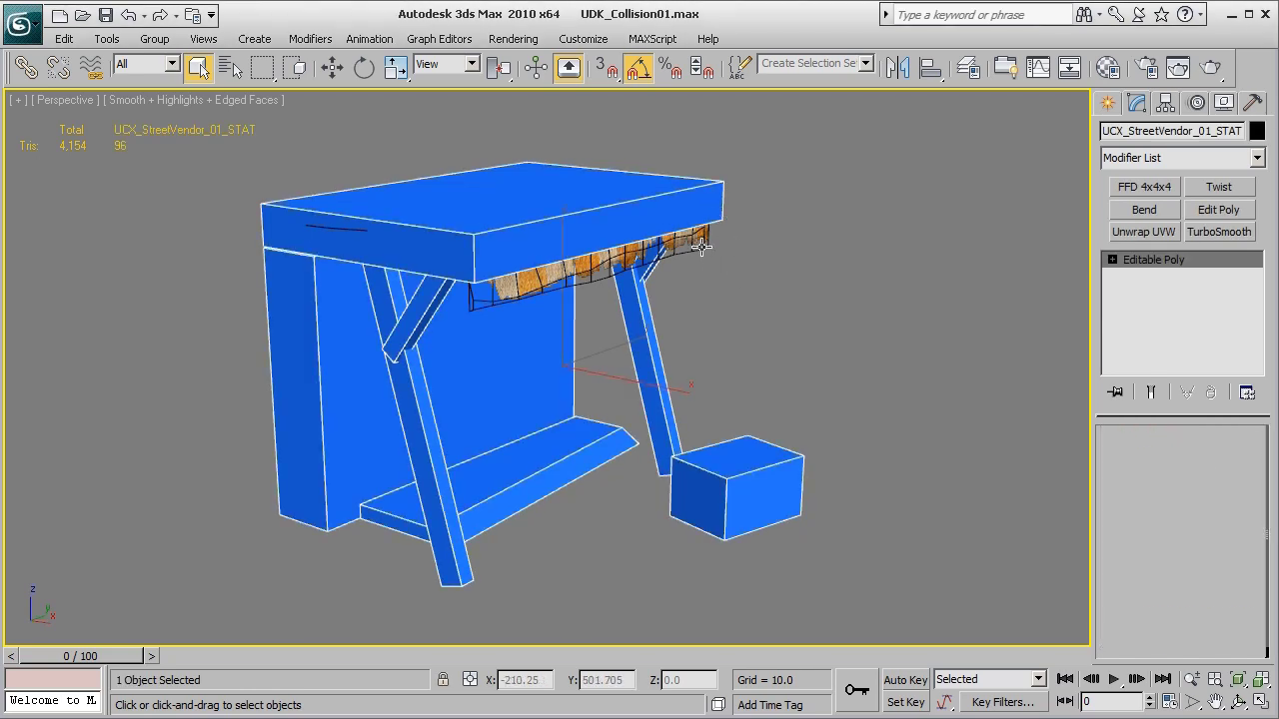
click(771, 296)
Step: With Affect Pivot Only, apply Center to Object and Reset Transform to UCX_StreetVendor_01_STAT
click(707, 259)
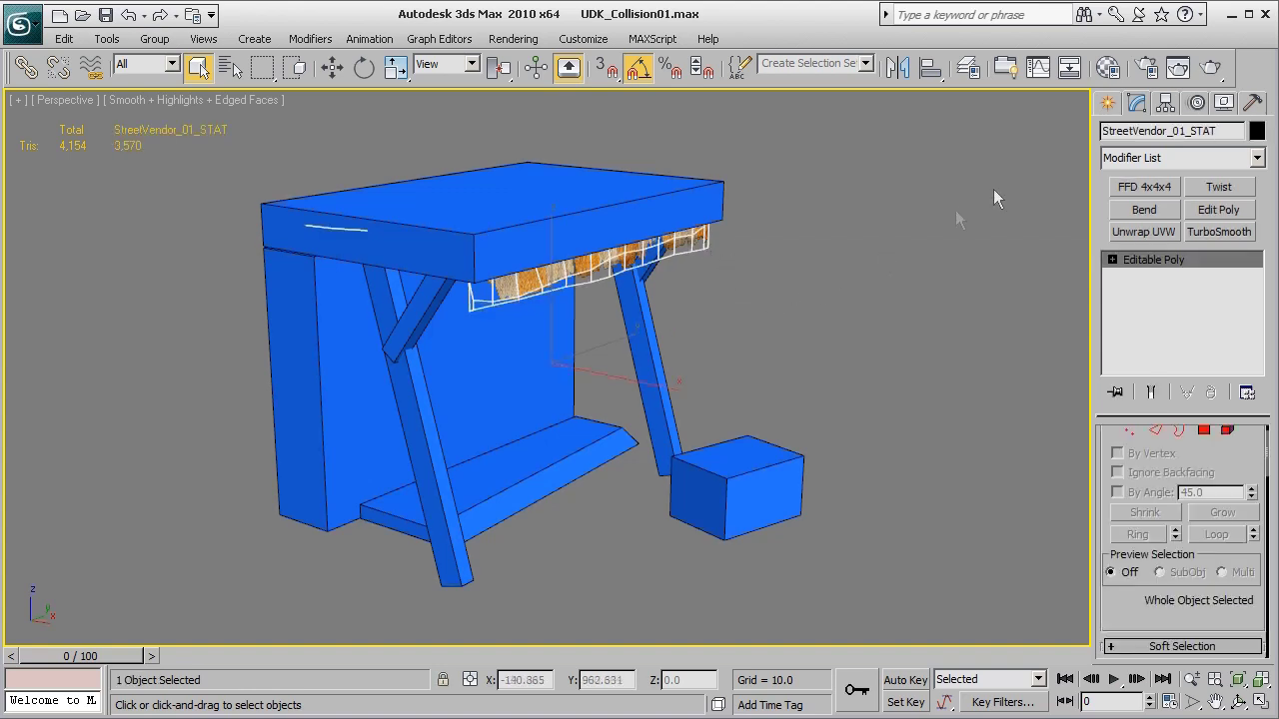
click(1165, 103)
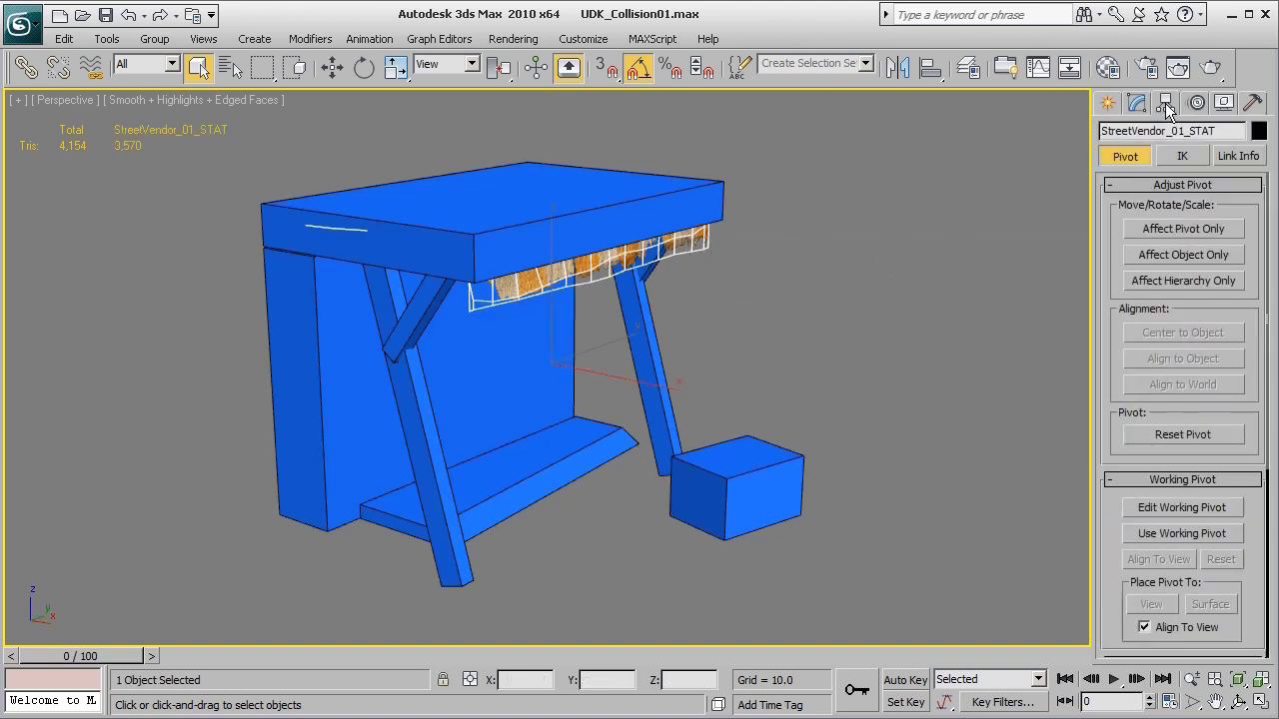
click(1149, 230)
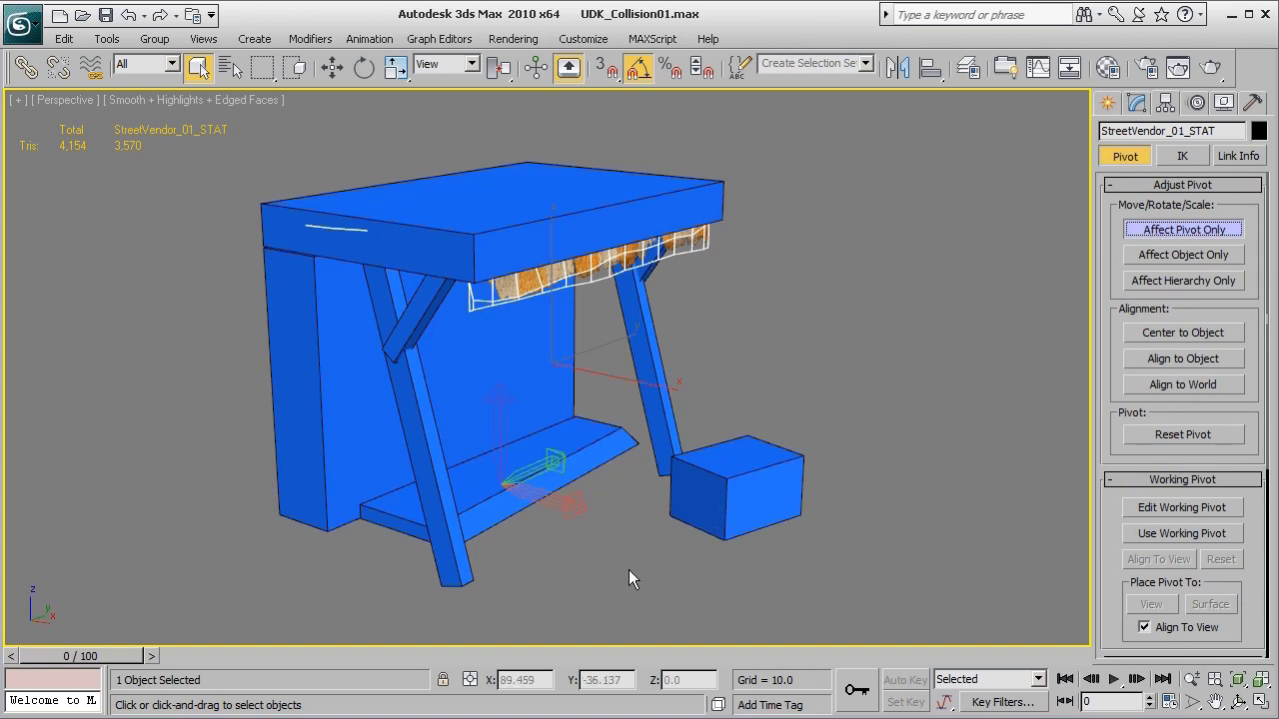
alt+middle_drag(602, 569, 627, 539)
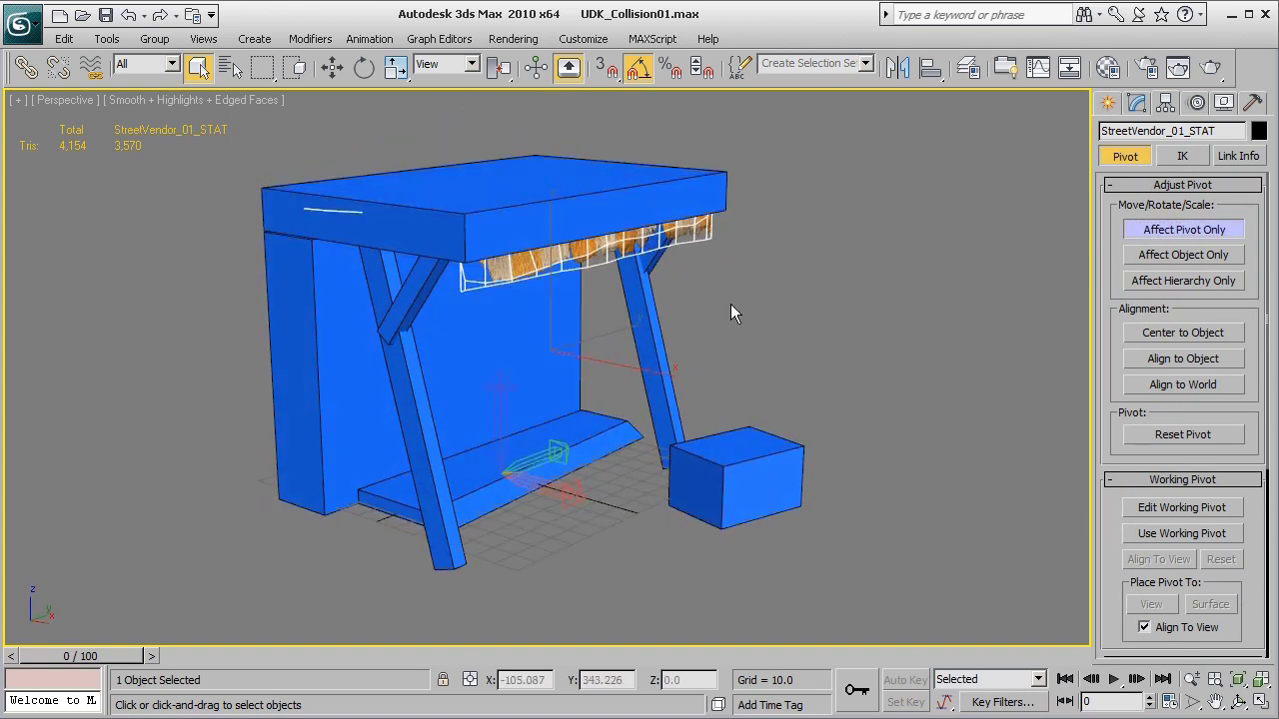
click(720, 178)
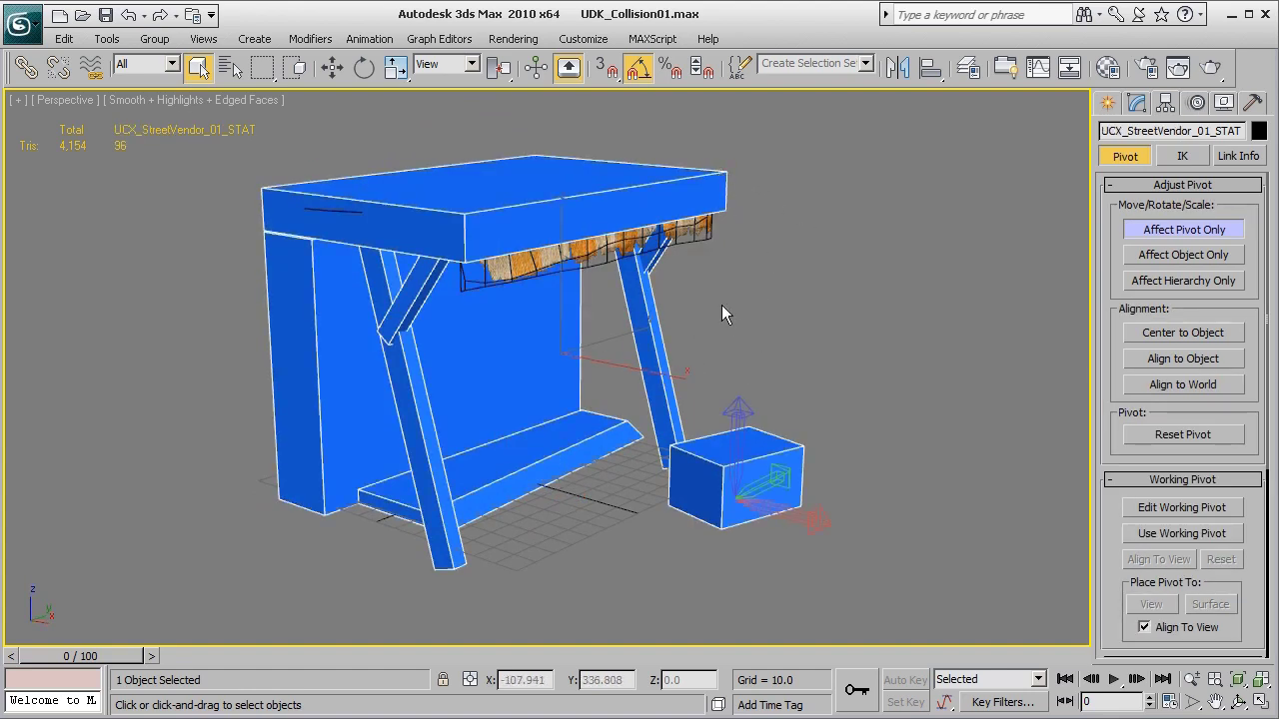
middle_drag(722, 314, 759, 429)
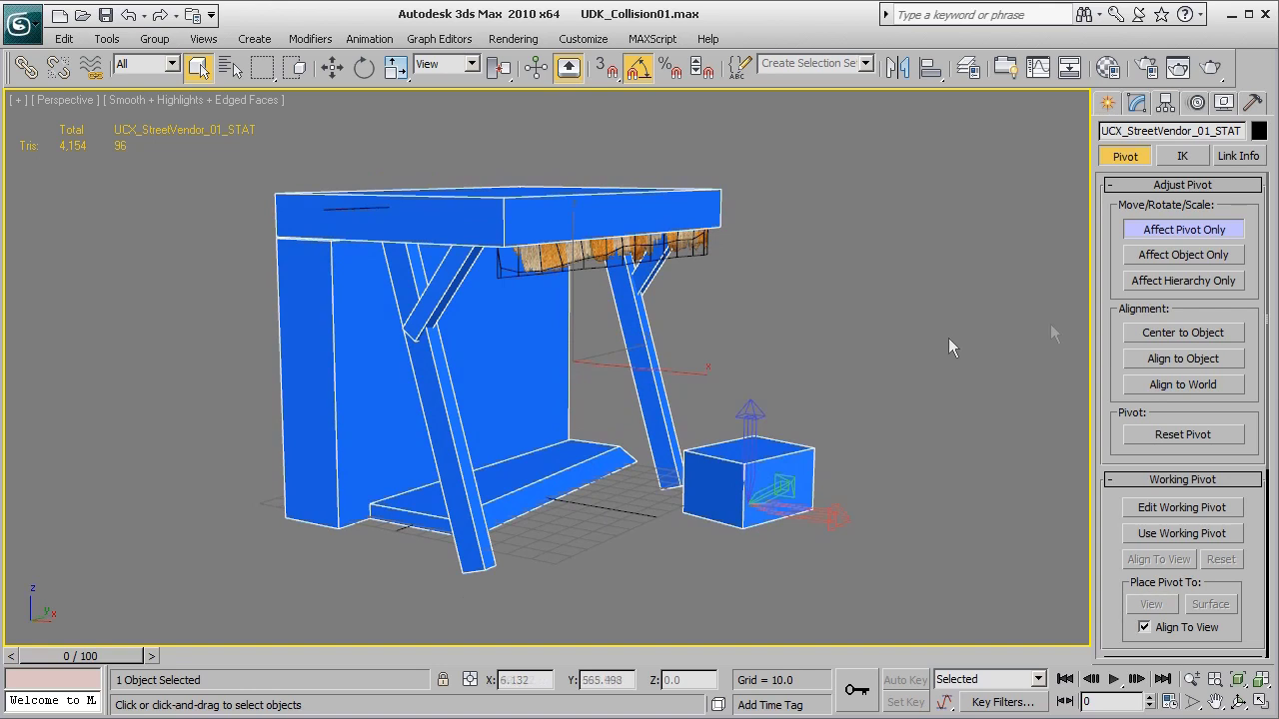
click(1204, 332)
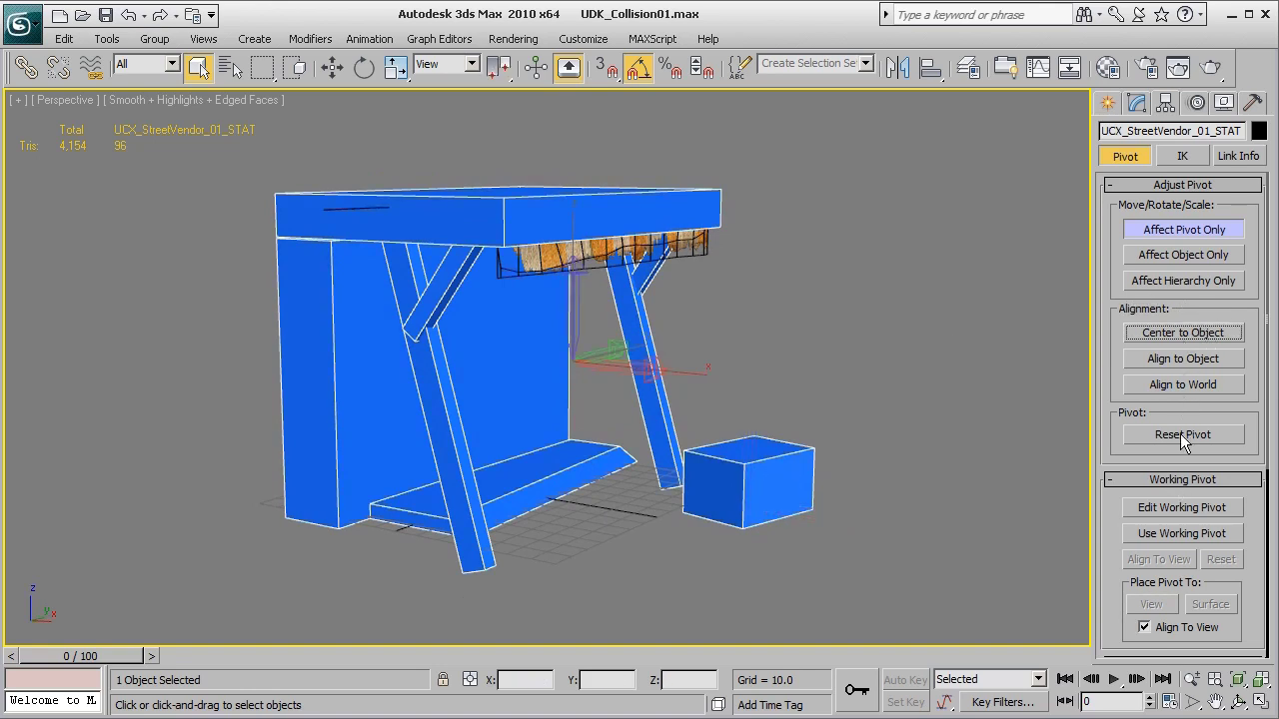
scroll(1186, 567, down, 3)
click(1183, 543)
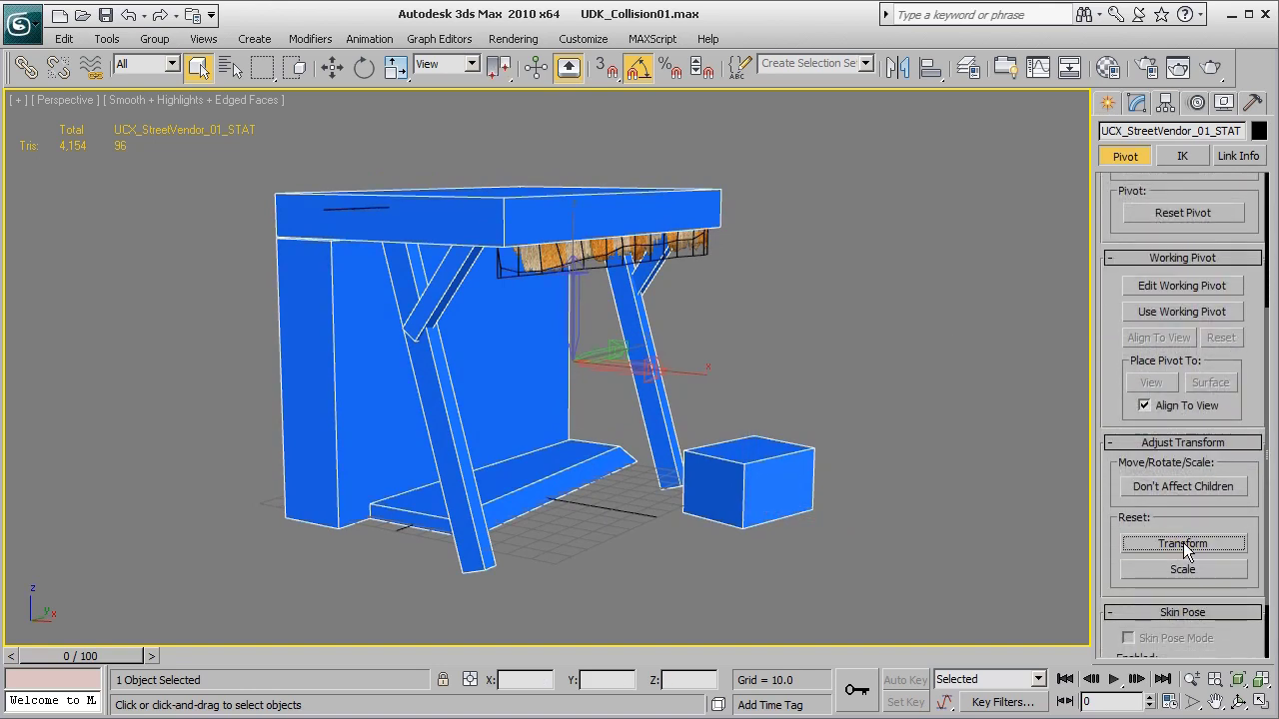
Step: Align UCX_StreetVendor_01_STAT's pivot point to StreetVendor_01_STAT's pivot point on X, Y and Z
click(929, 71)
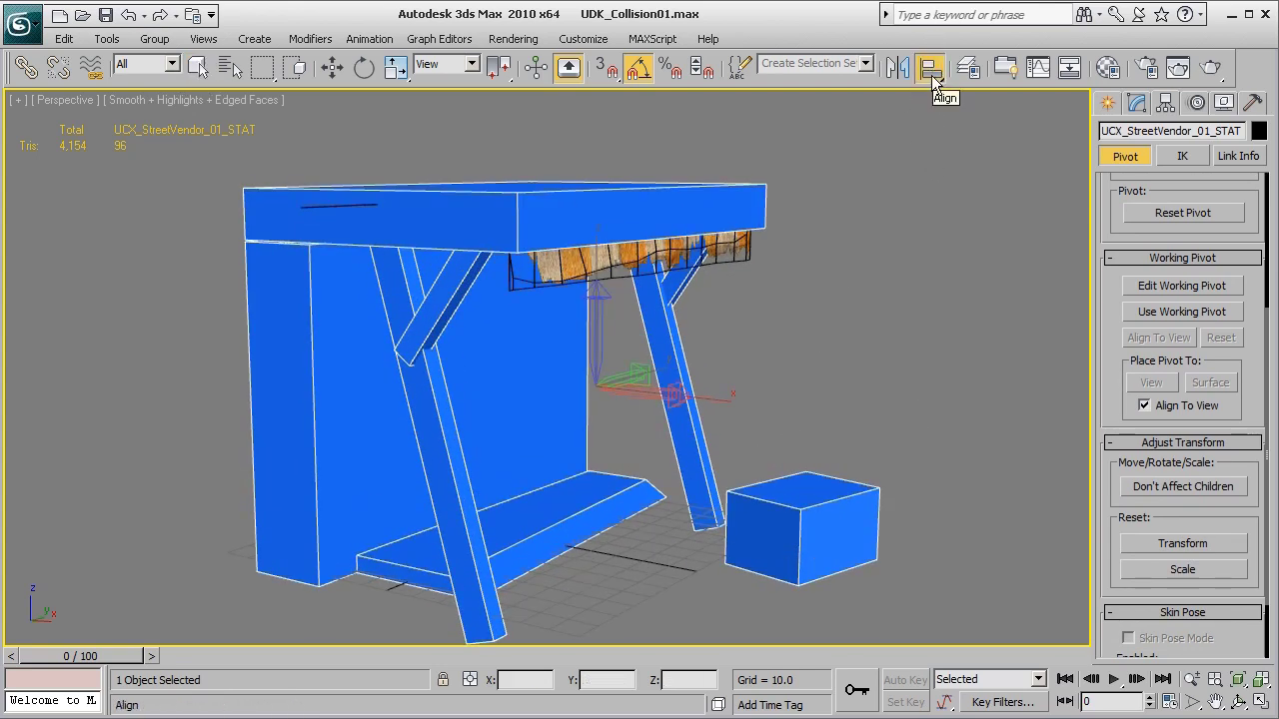
alt+middle_drag(817, 262, 801, 270)
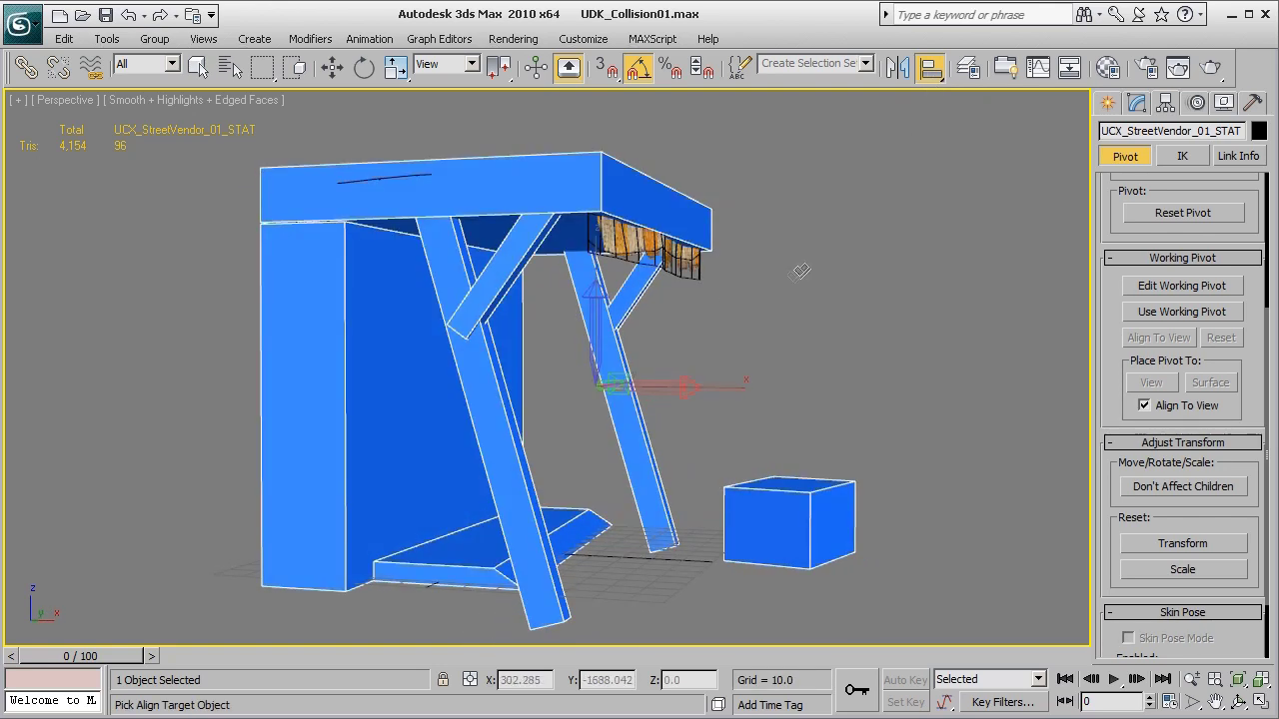
click(694, 273)
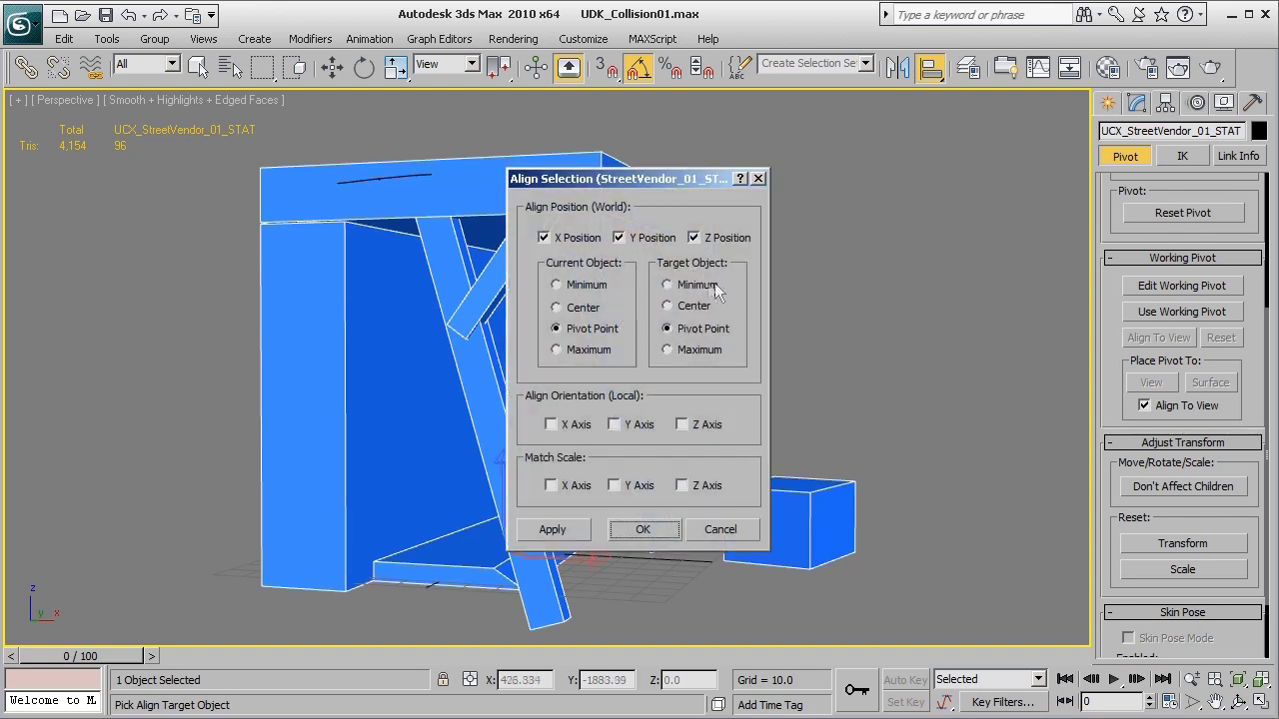
drag(675, 176, 991, 113)
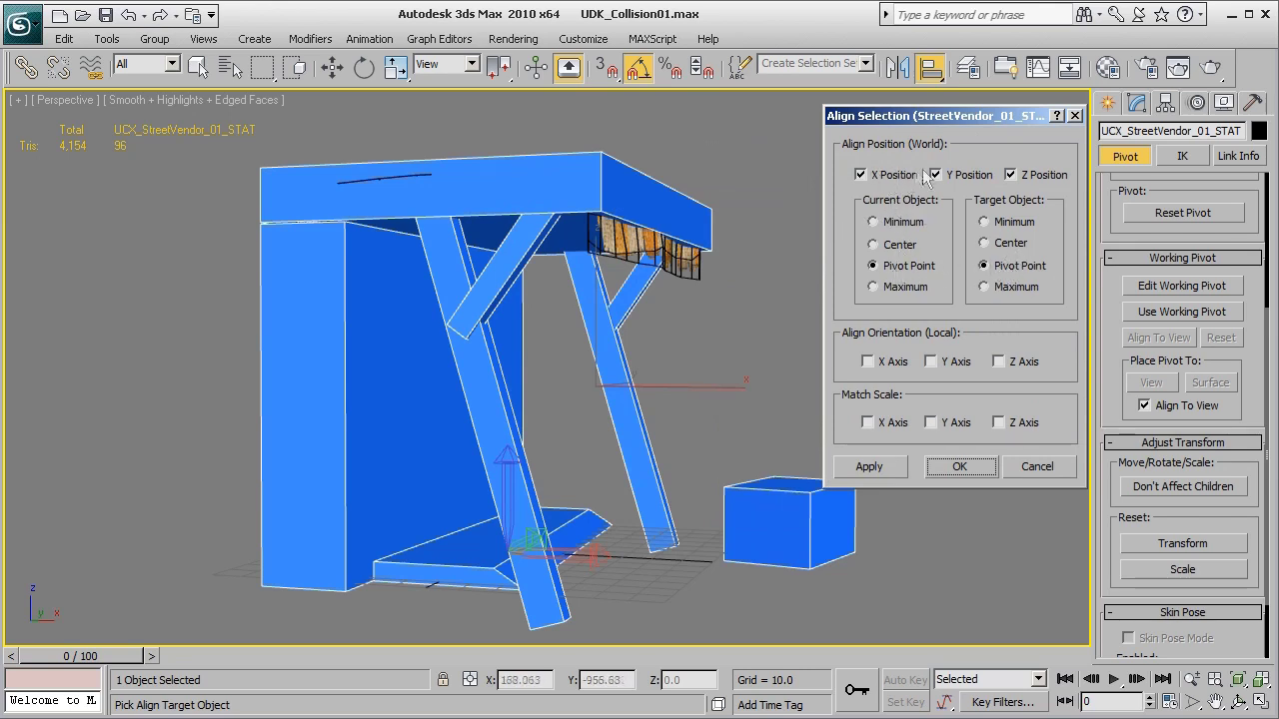
click(899, 245)
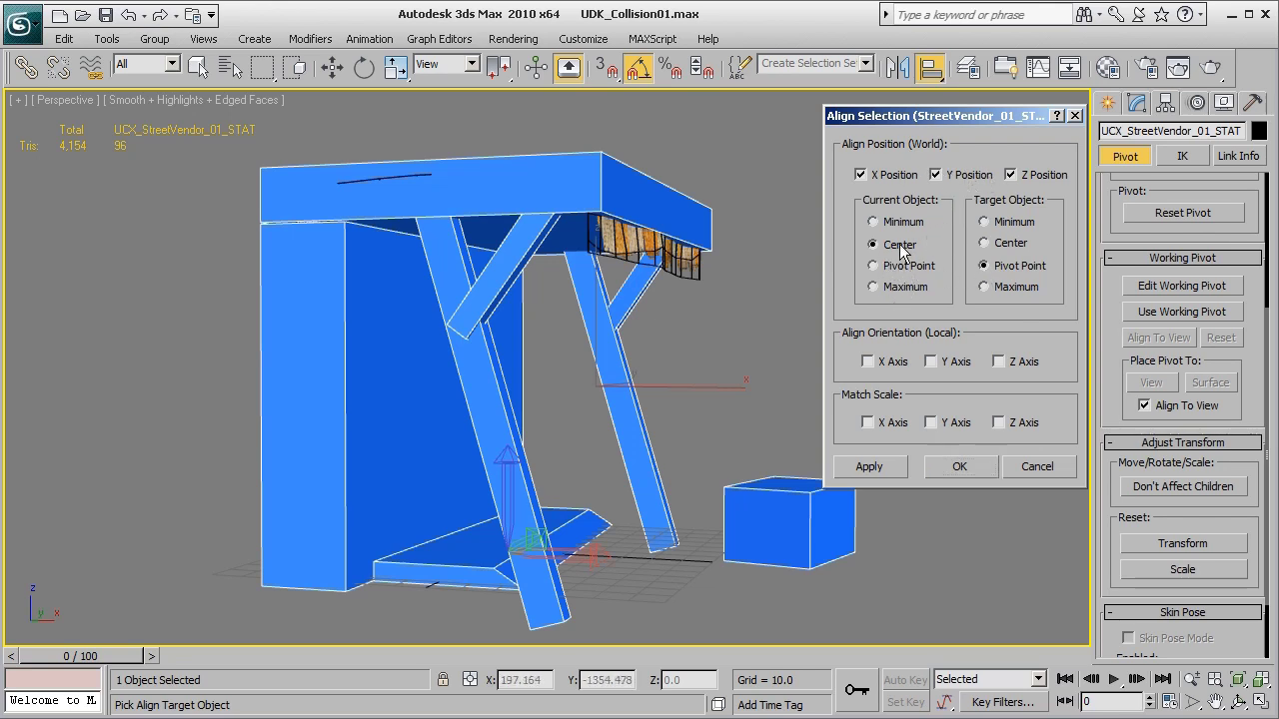
click(981, 244)
click(1001, 224)
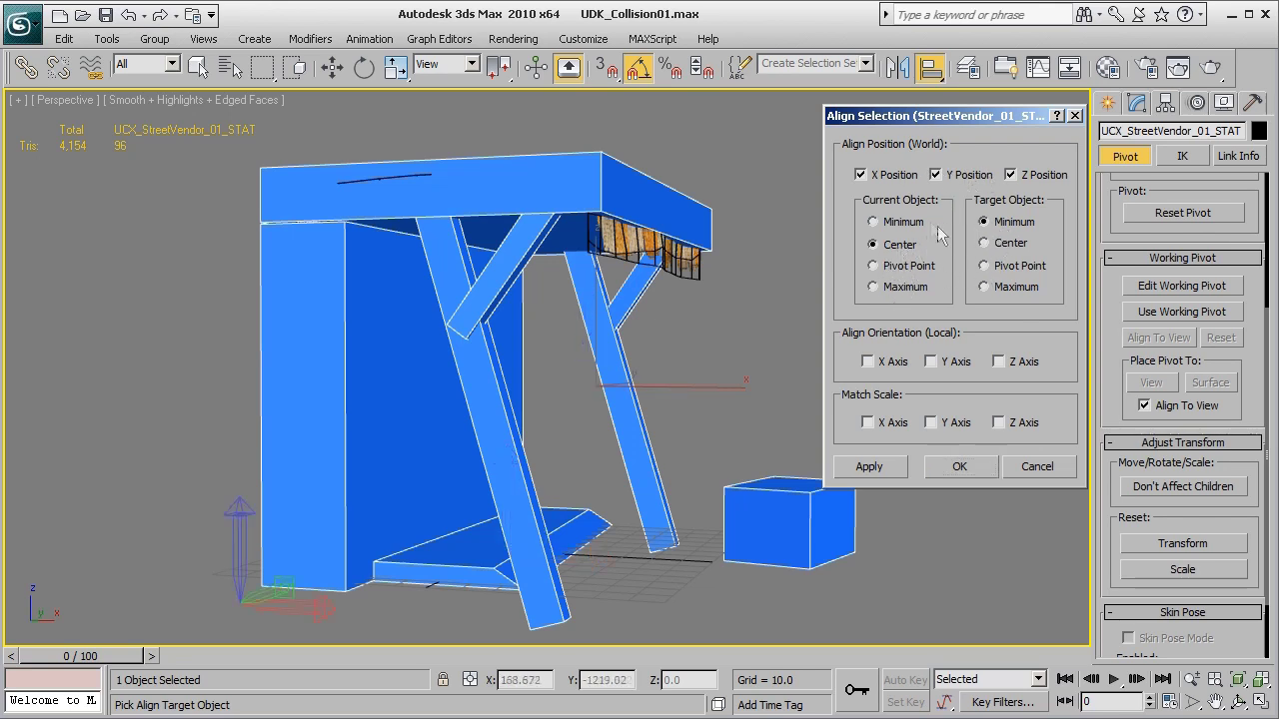
click(905, 265)
click(998, 268)
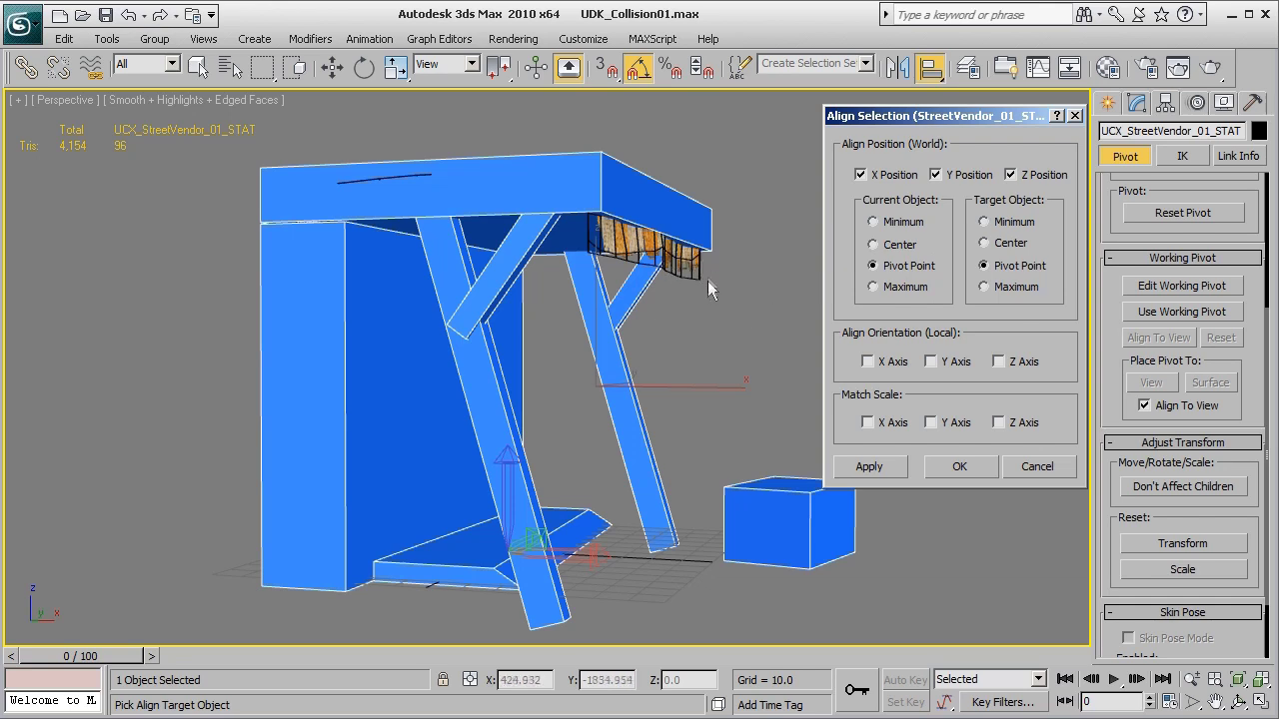
click(868, 467)
Step: Confirm the pivot alignment, turn off Affect Pivot Only and clear the selection
click(932, 466)
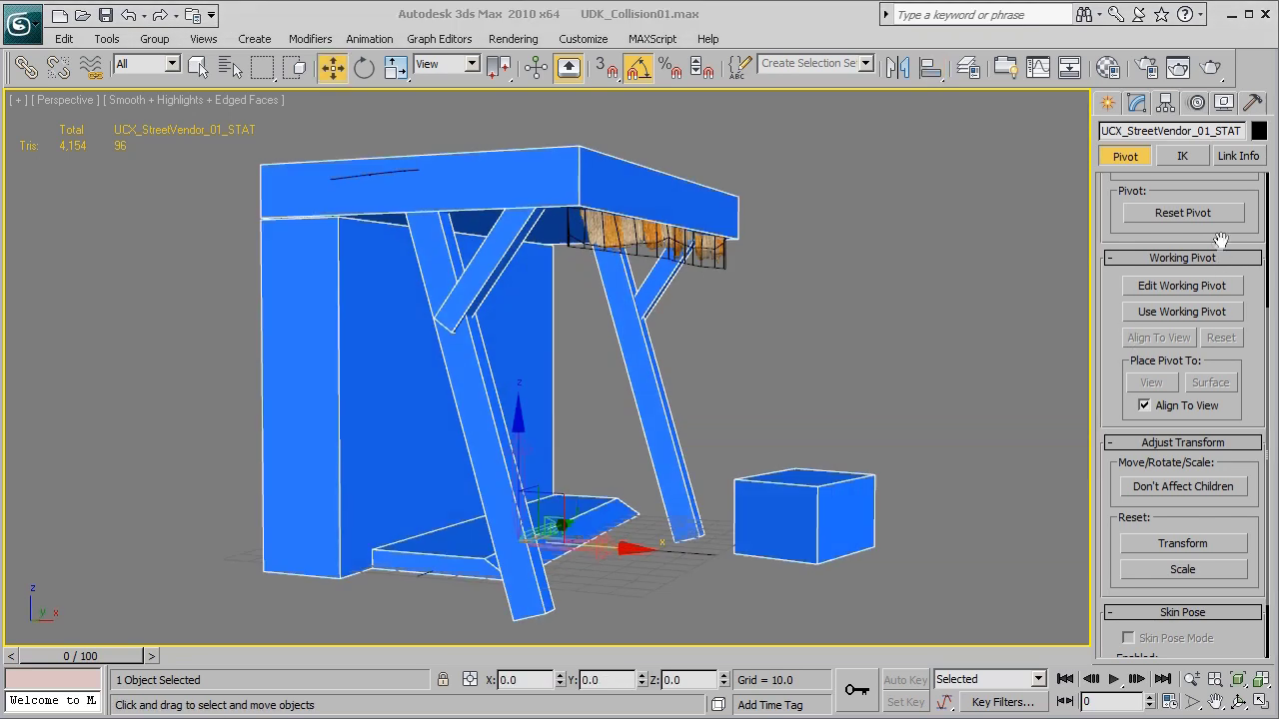
drag(1248, 240, 1252, 462)
click(1179, 229)
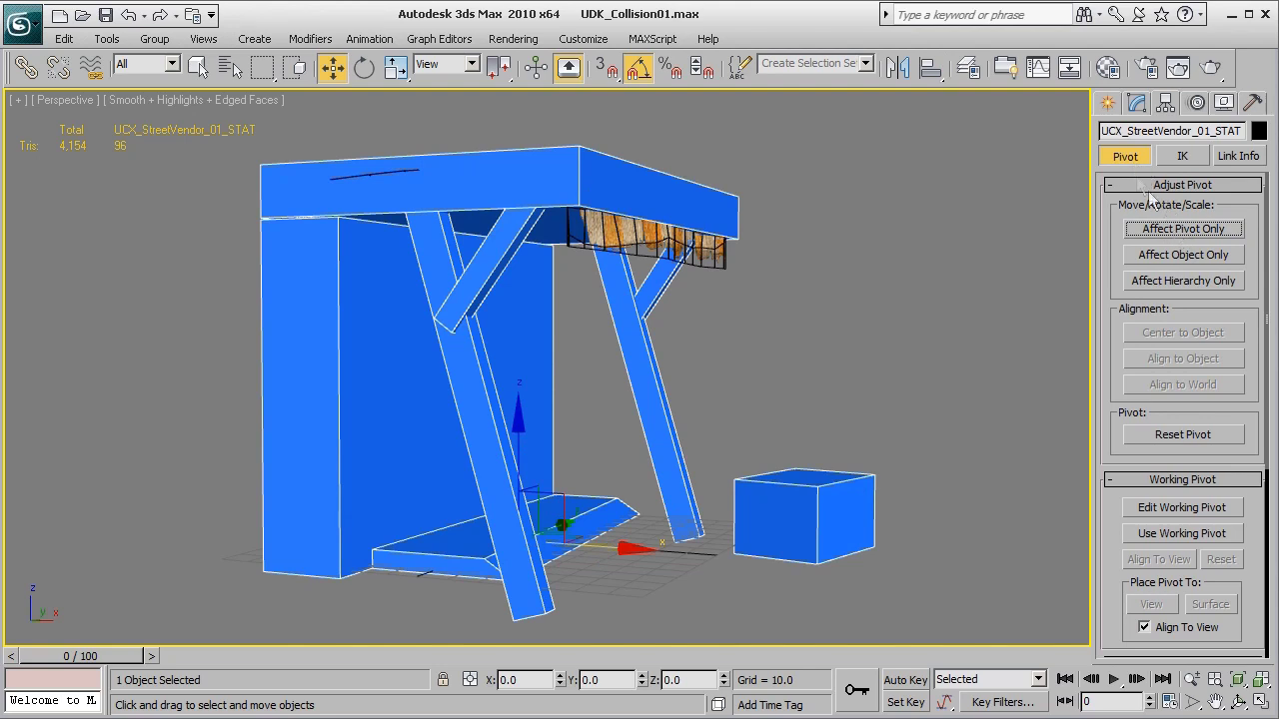
click(1108, 103)
click(926, 223)
Step: Orbit and zoom the perspective view to see the stand and collision boxes from above and below
scroll(821, 455, up, 3)
alt+middle_drag(821, 458, 806, 490)
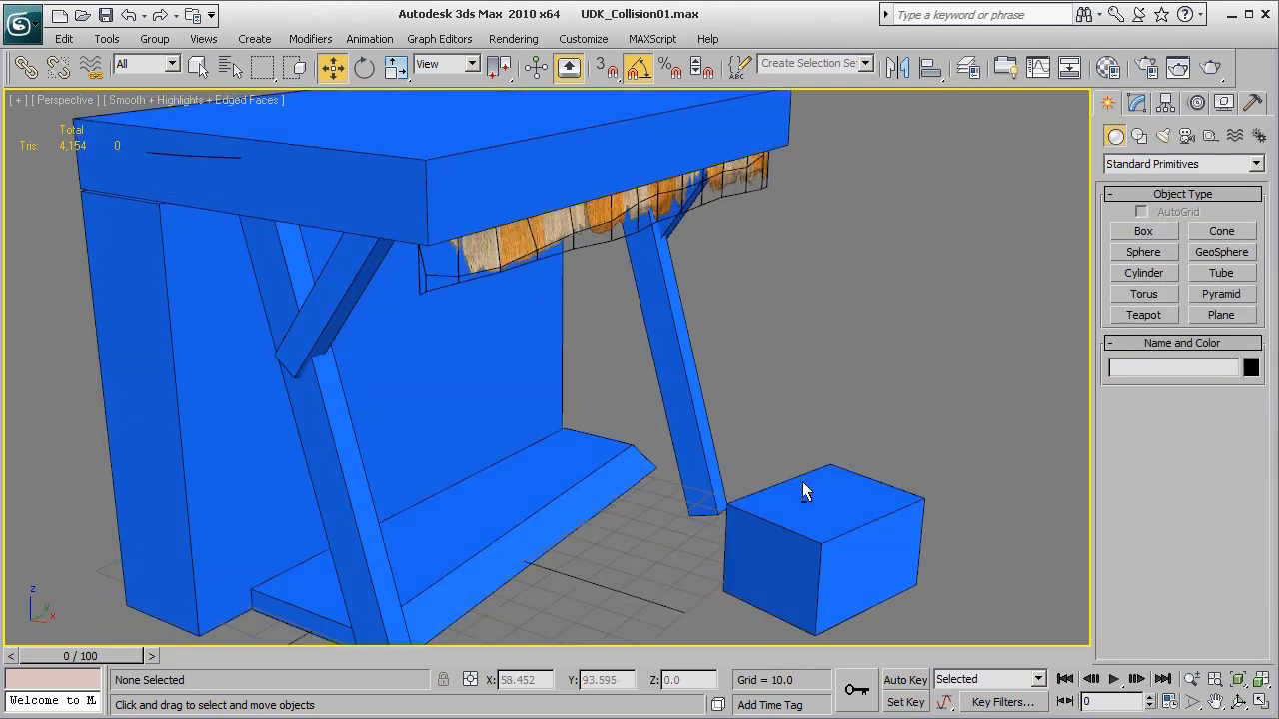
scroll(805, 490, down, 5)
scroll(734, 491, up, 1)
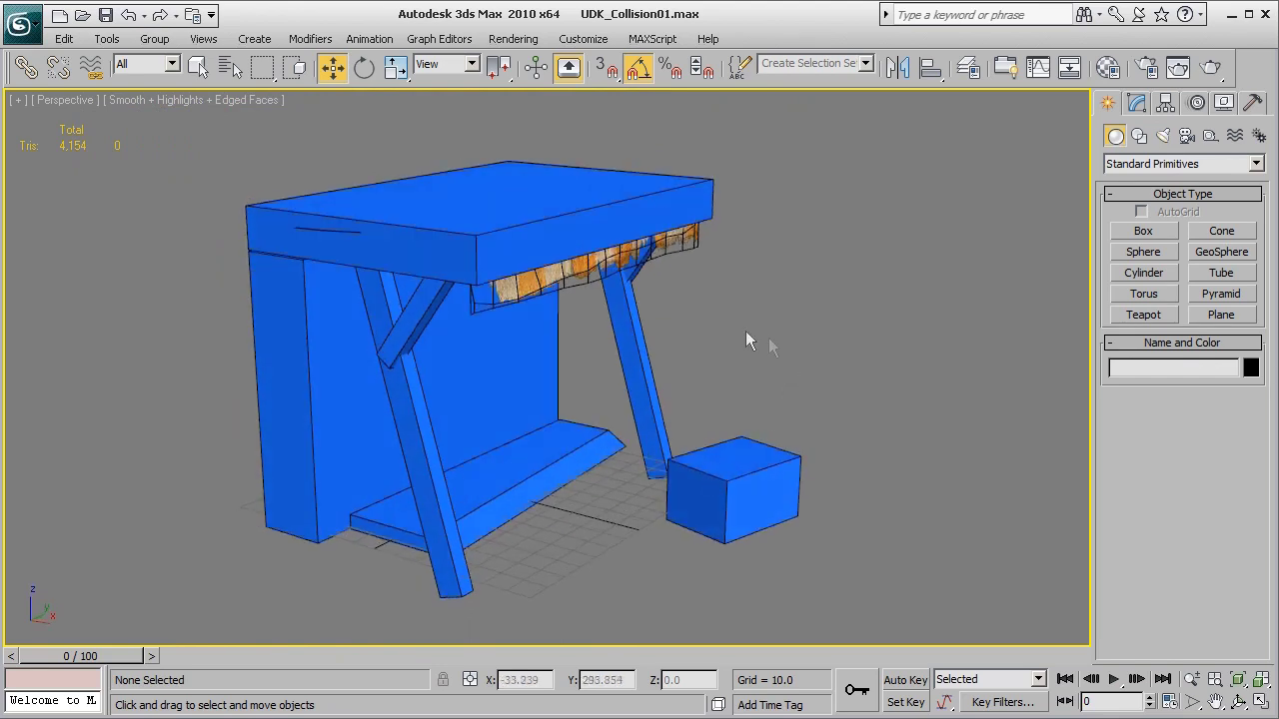
alt+middle_drag(754, 450, 751, 439)
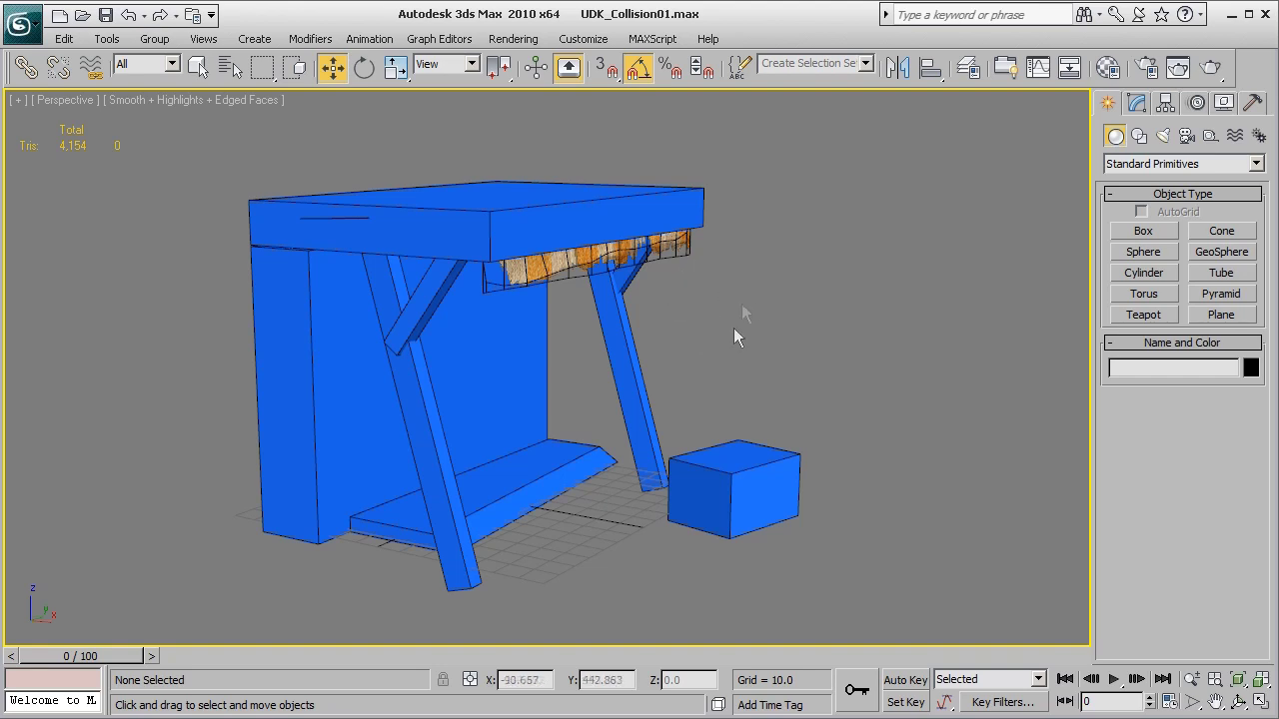
alt+middle_drag(769, 355, 812, 386)
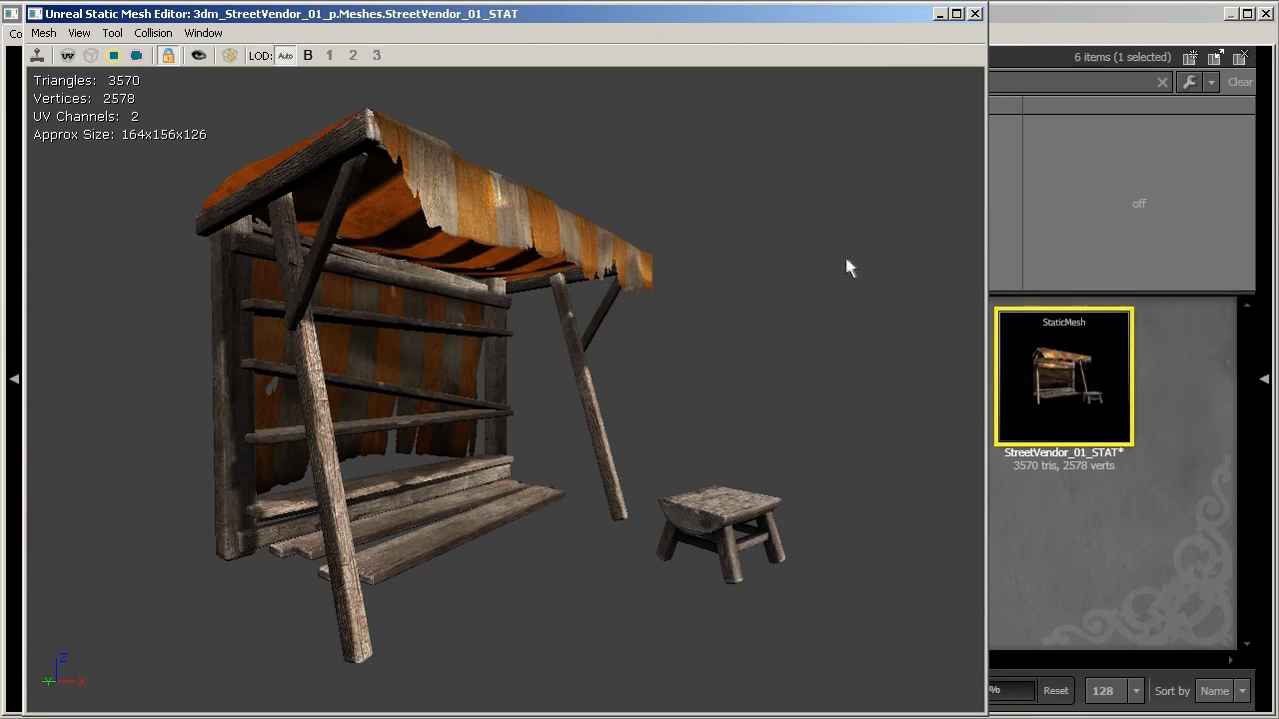
Step: Show StreetVendor_01_STAT's collision and orbit to inspect its 8 custom collision primitives
drag(796, 300, 784, 301)
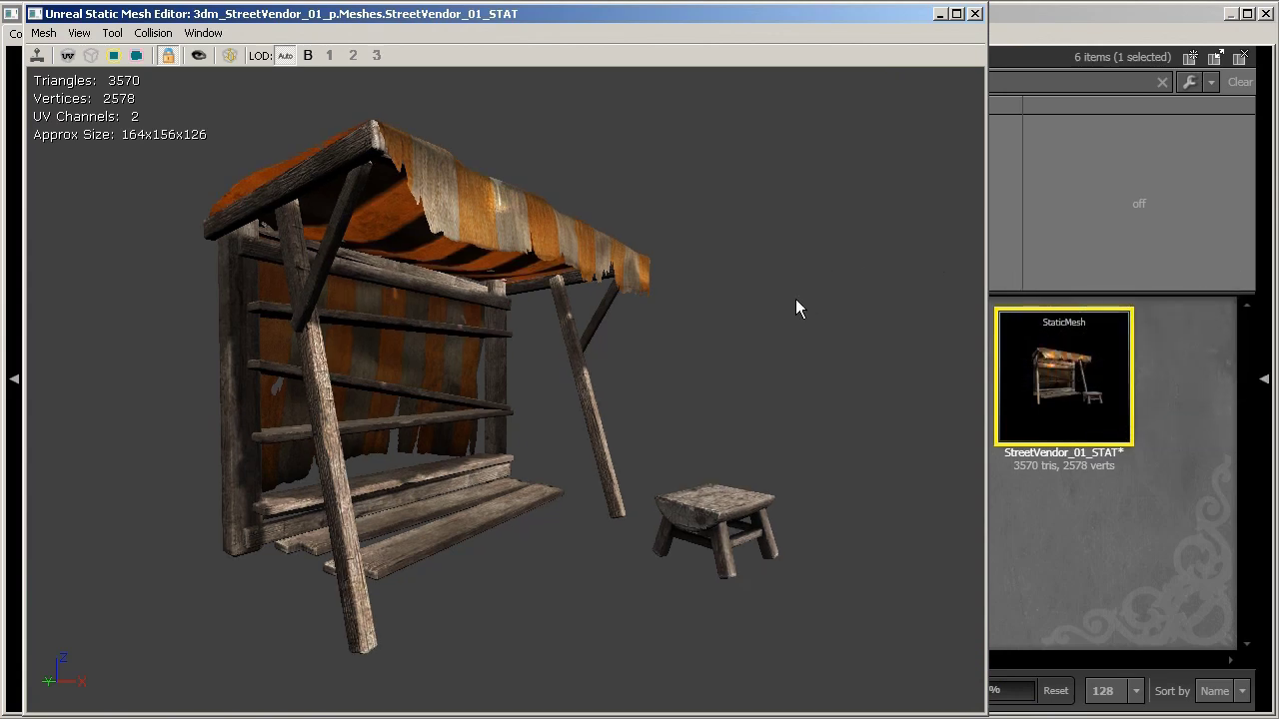
click(135, 56)
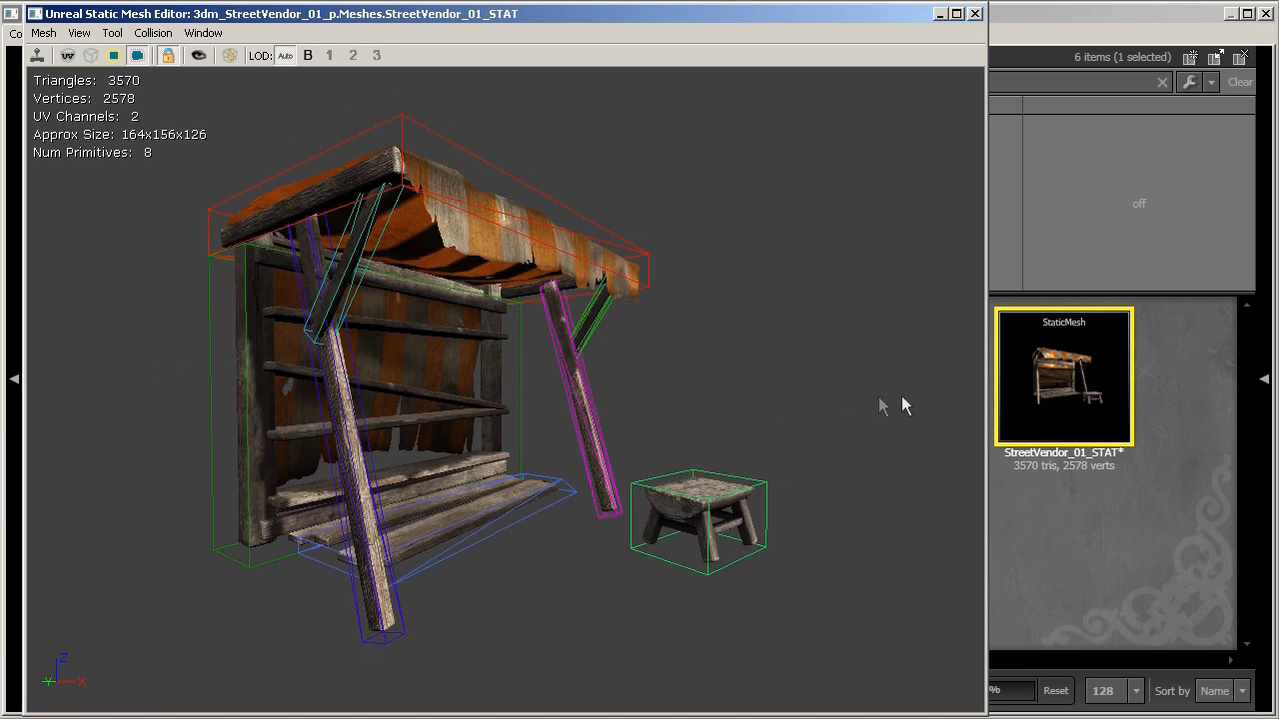
mouse_move(918, 400)
mouse_down()
mouse_move(944, 397)
mouse_move(920, 401)
mouse_up()
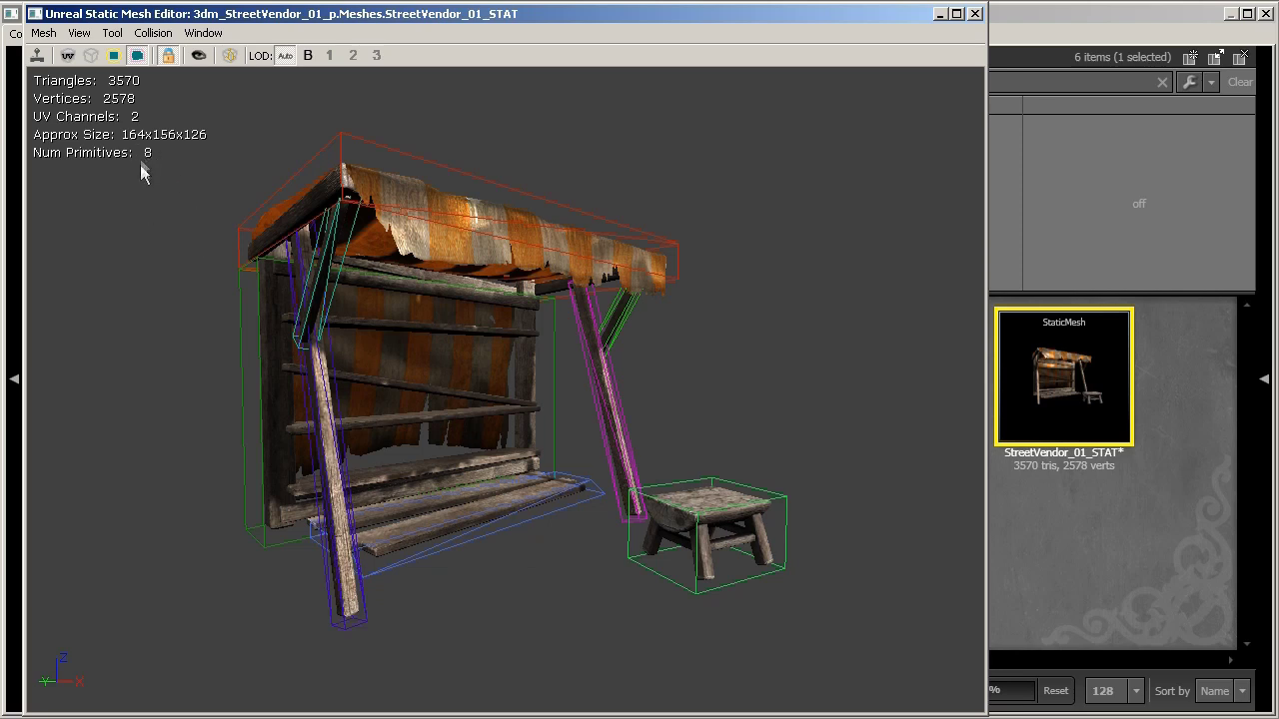
Step: Apply 6DOP simplified collision to the stall and zoom out to see the single enclosing box
drag(166, 456, 186, 455)
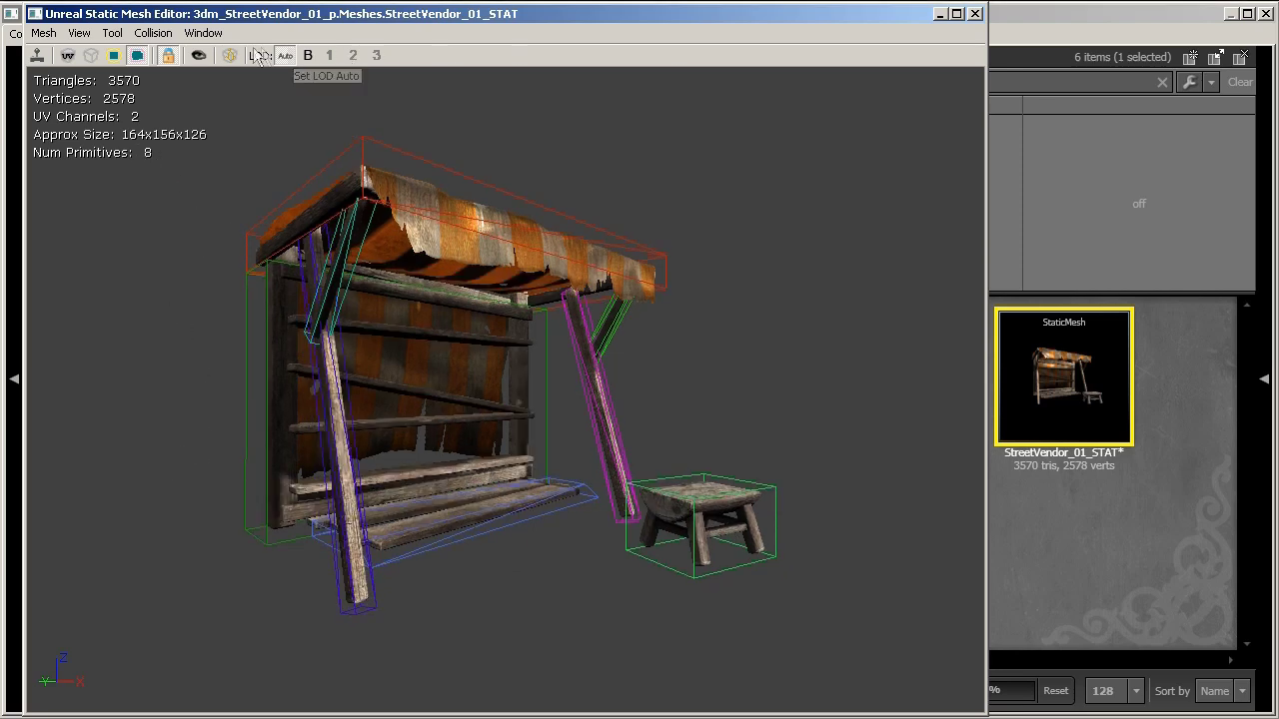
click(154, 34)
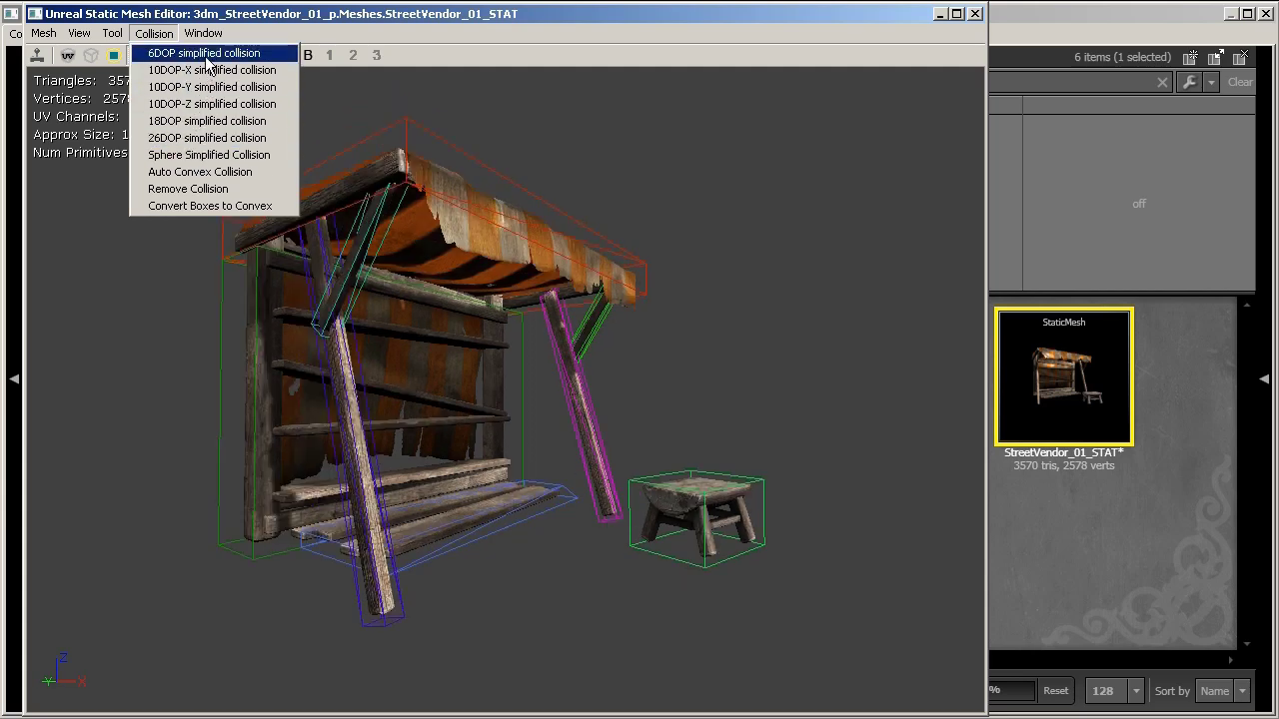
click(219, 54)
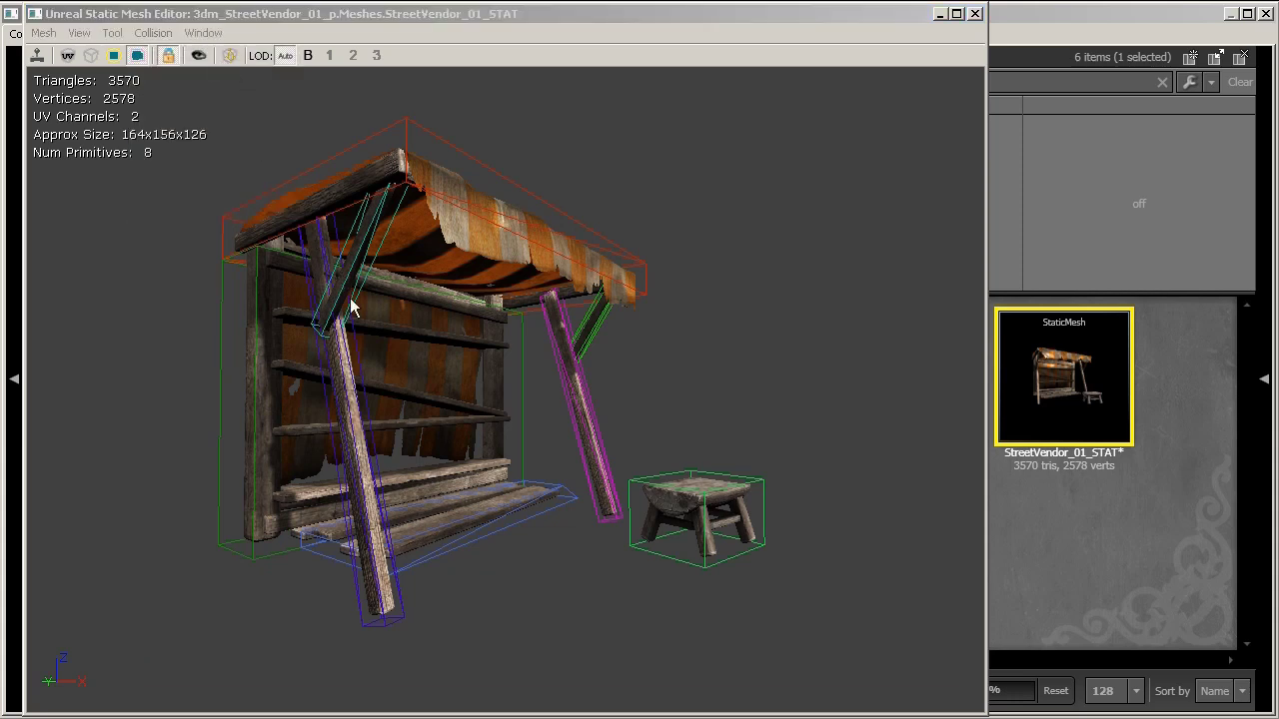
drag(308, 469, 672, 428)
Step: Apply 26DOP simplified collision and orbit around the stall, including the roof, to inspect the hull
click(152, 35)
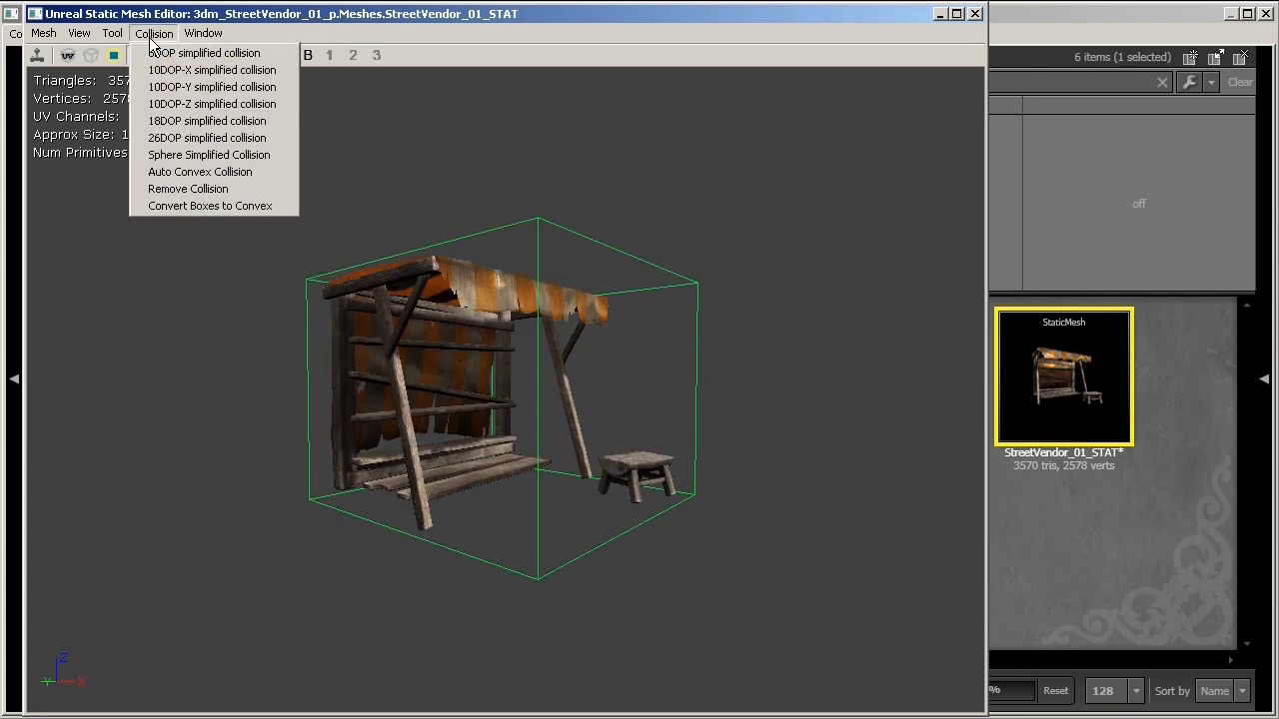
click(194, 140)
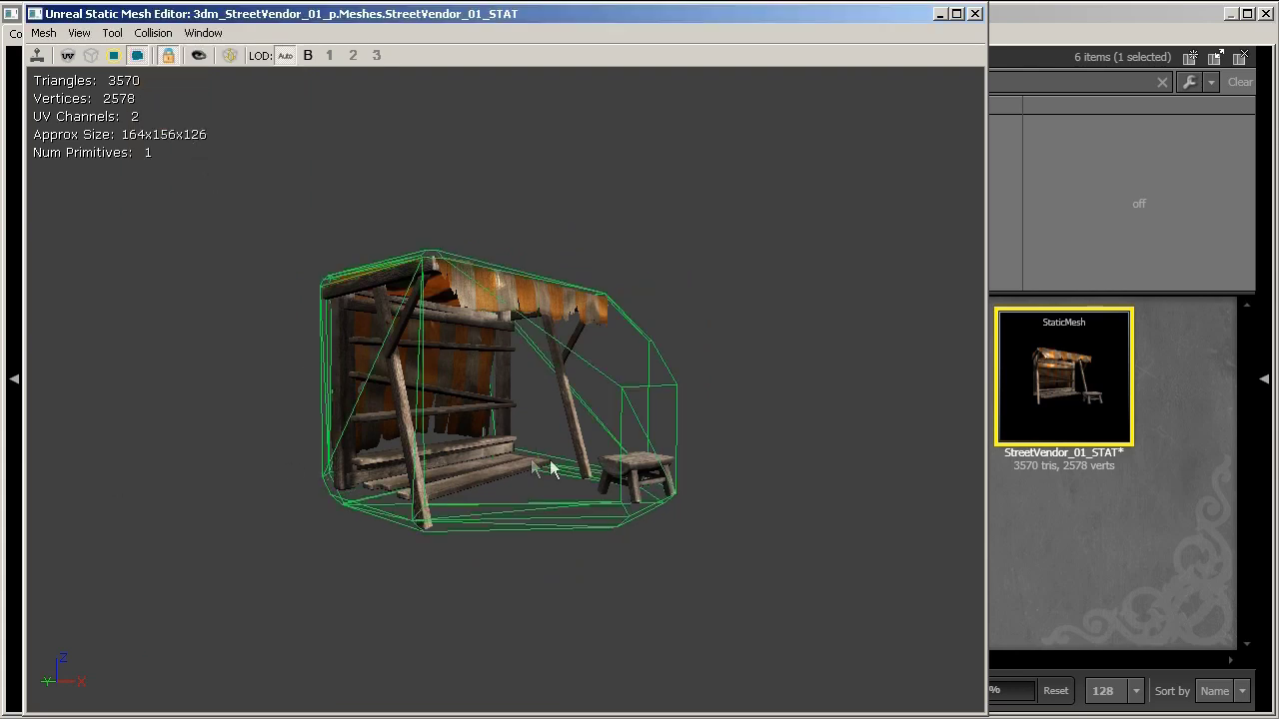
drag(560, 469, 809, 470)
drag(640, 448, 579, 448)
drag(482, 383, 507, 170)
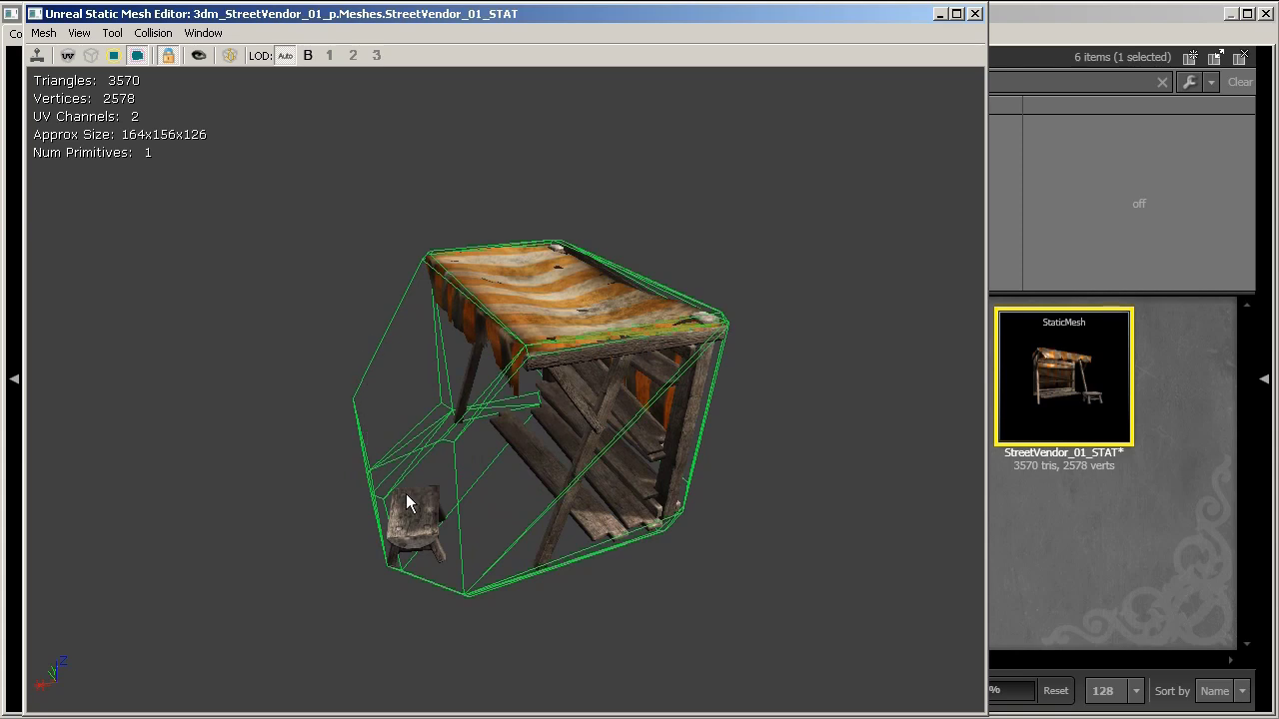
drag(517, 572, 508, 446)
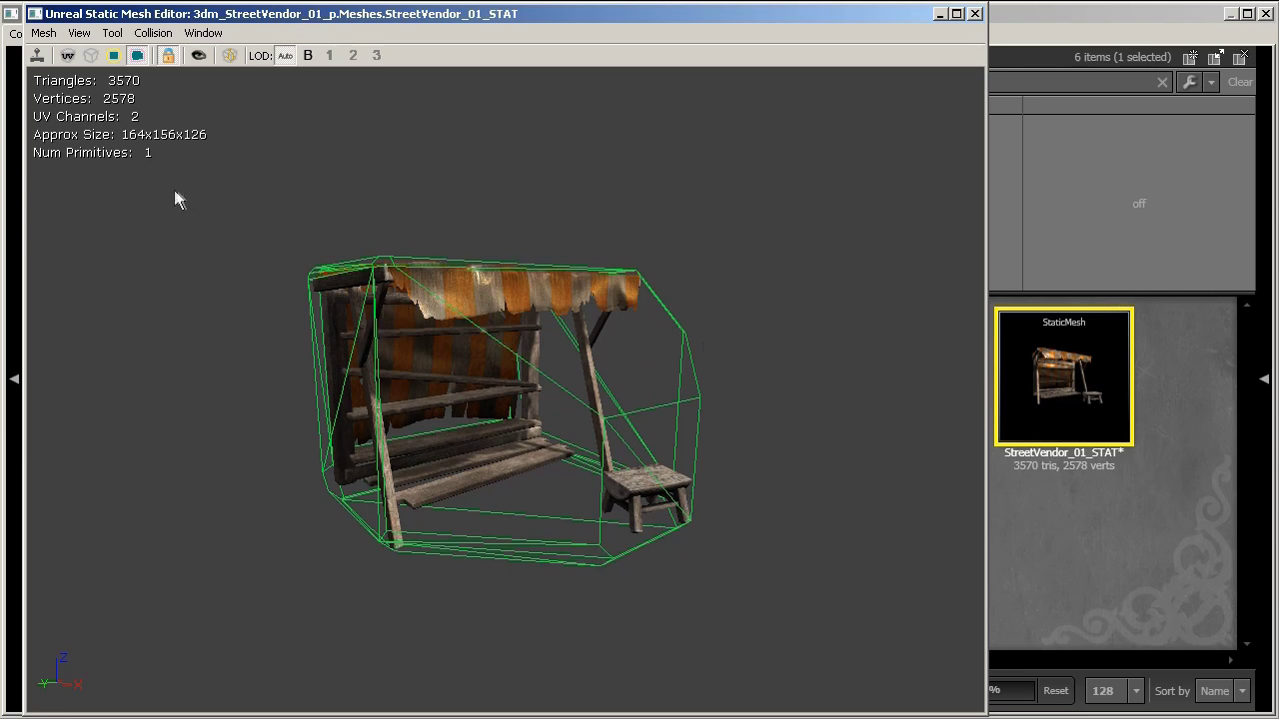
drag(300, 192, 248, 97)
Step: Generate Auto Convex Collision with Depth 5 and Max Hull Verts 17
click(160, 35)
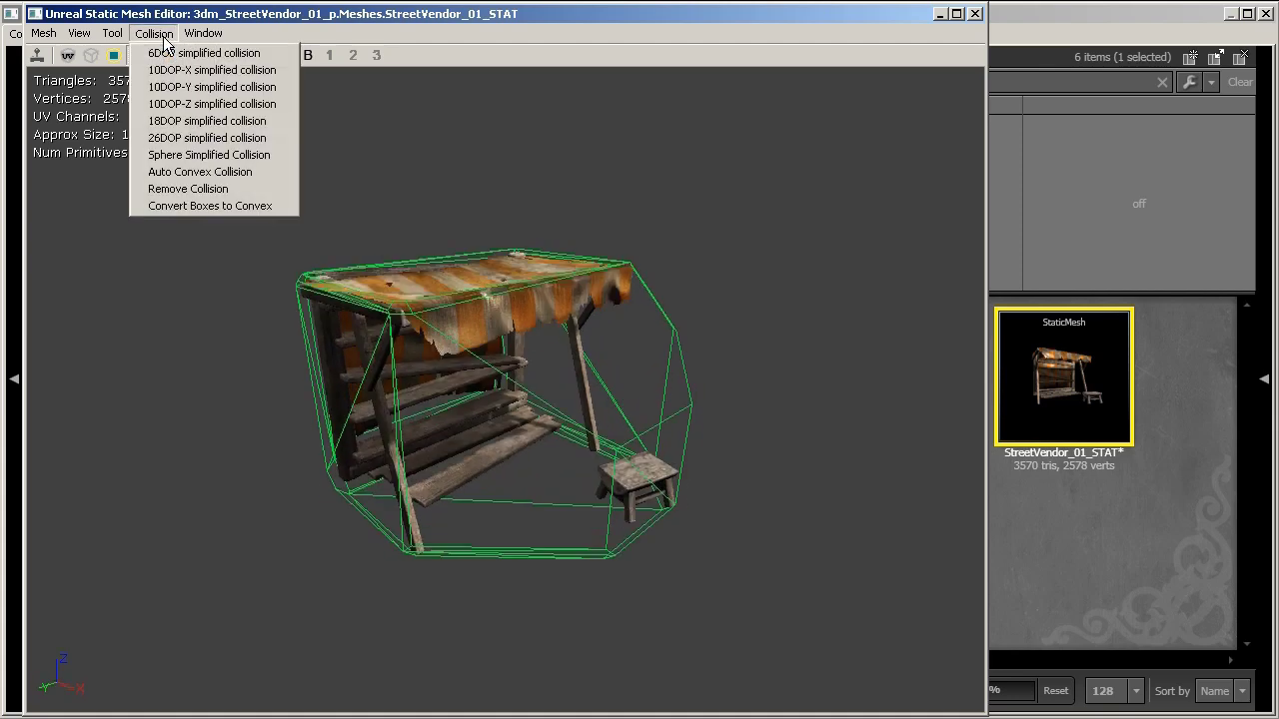
click(209, 173)
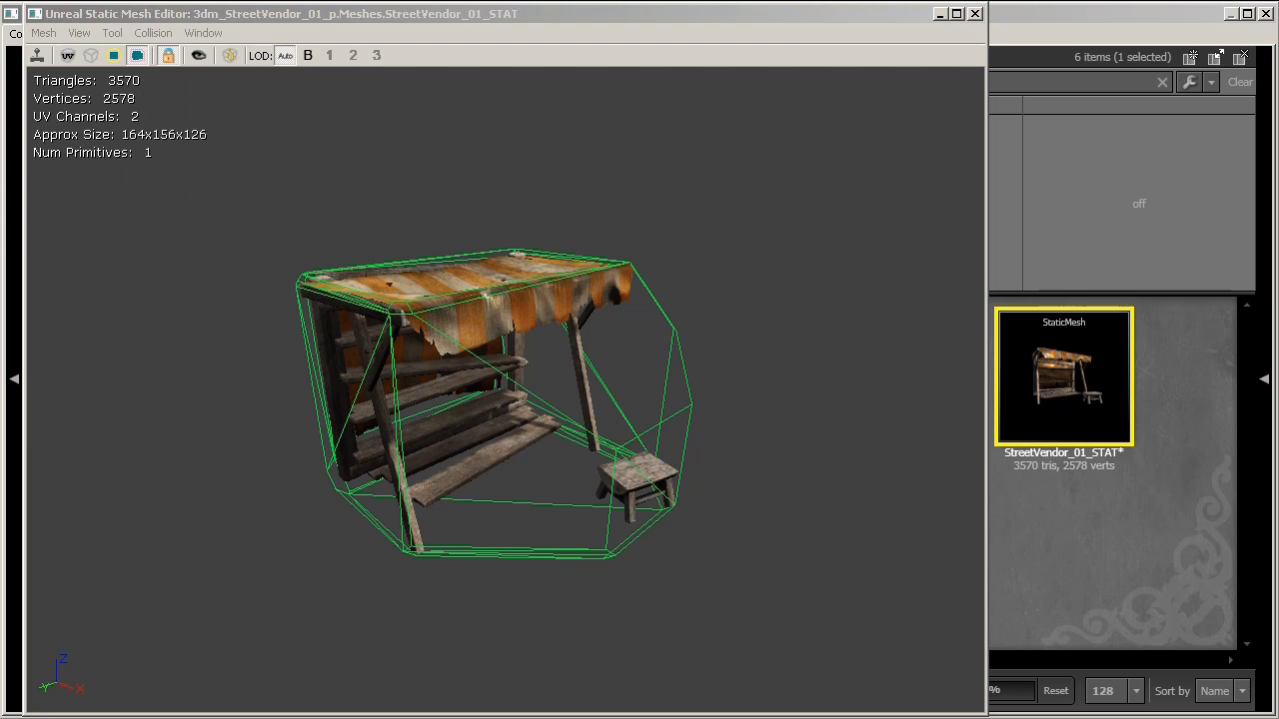
mouse_move(253, 200)
mouse_down()
mouse_move(516, 126)
mouse_move(535, 103)
mouse_up()
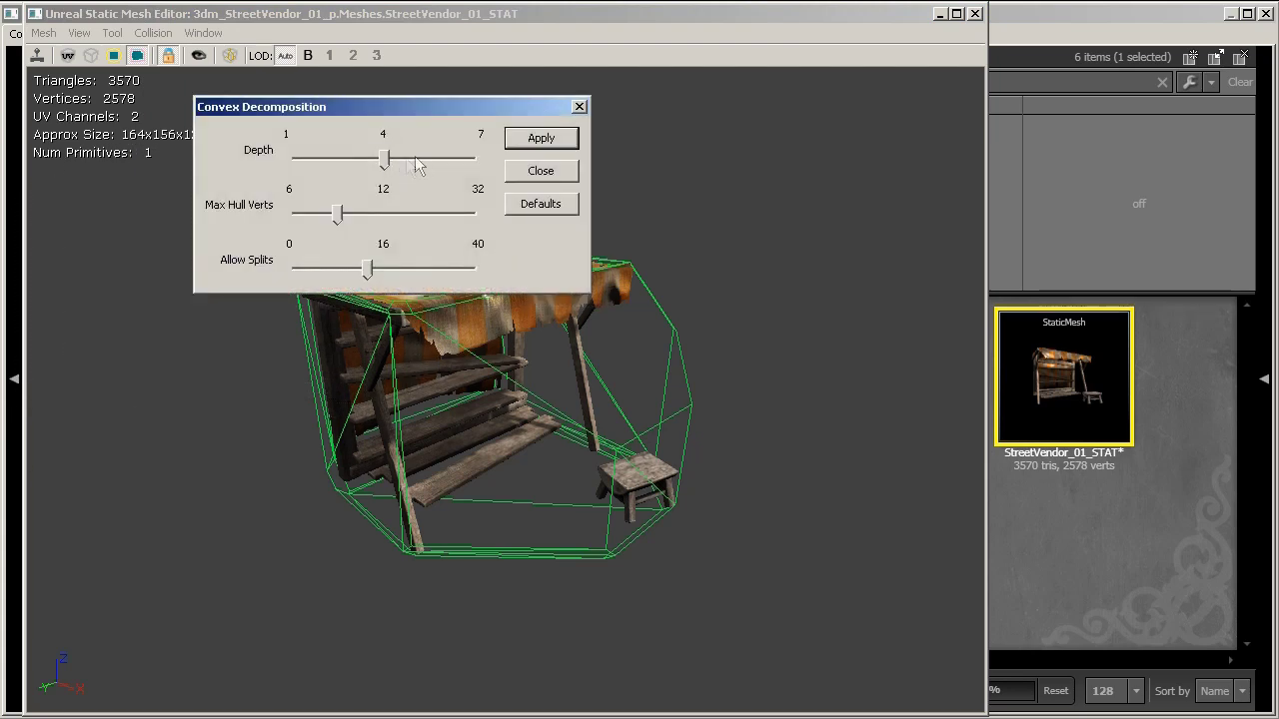
drag(337, 212, 371, 213)
drag(388, 160, 413, 159)
click(532, 138)
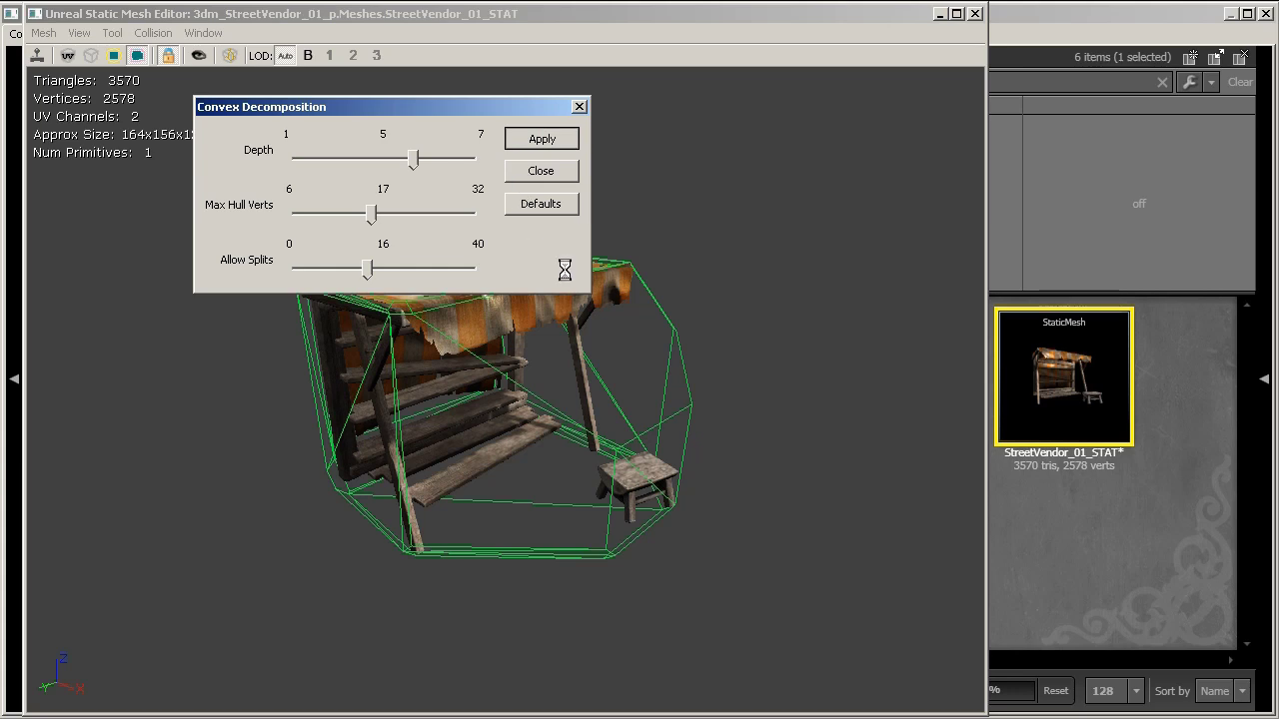
click(578, 106)
Step: Orbit around the stall to inspect the two new convex hulls on the stall and stool
drag(600, 440, 555, 382)
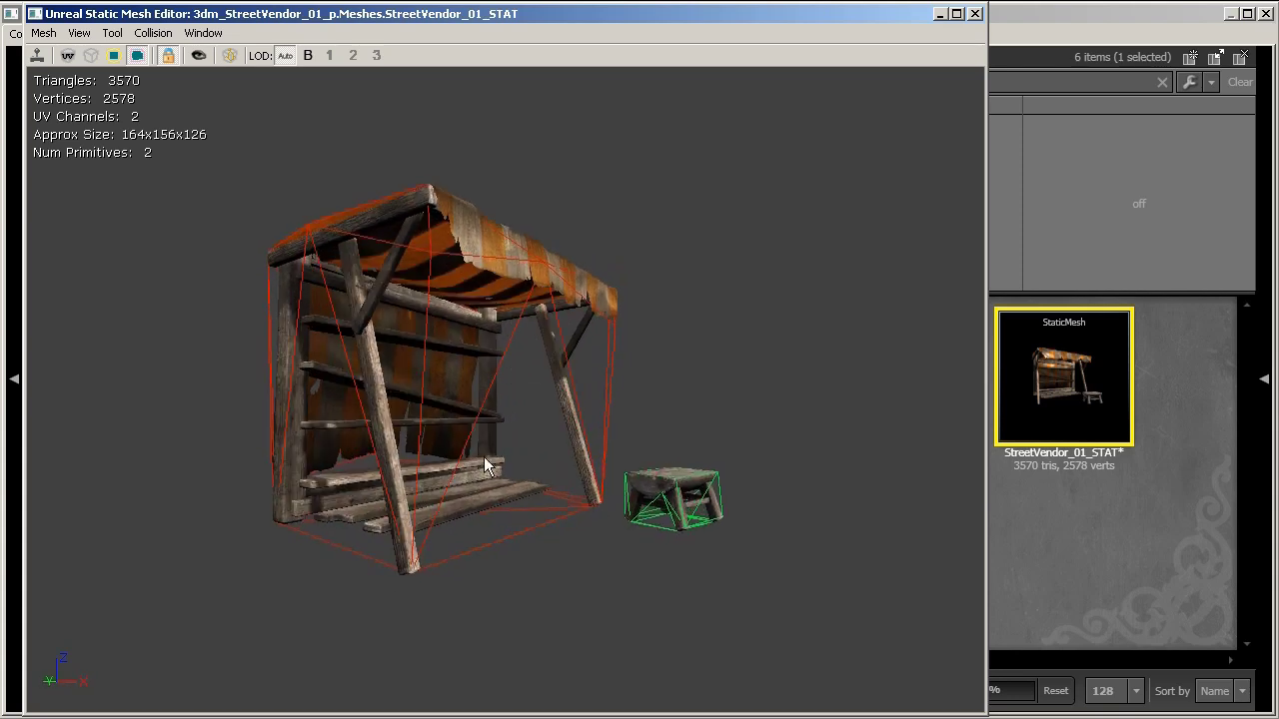
drag(548, 513, 548, 513)
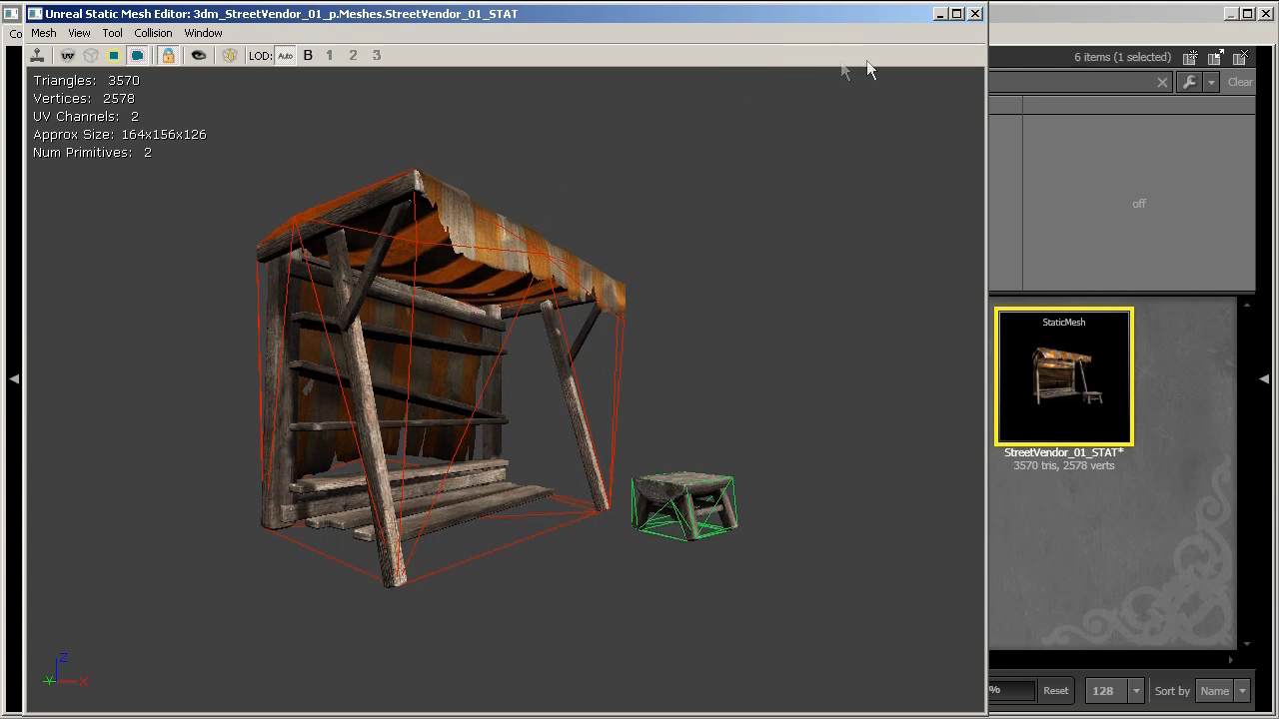
drag(605, 158, 651, 207)
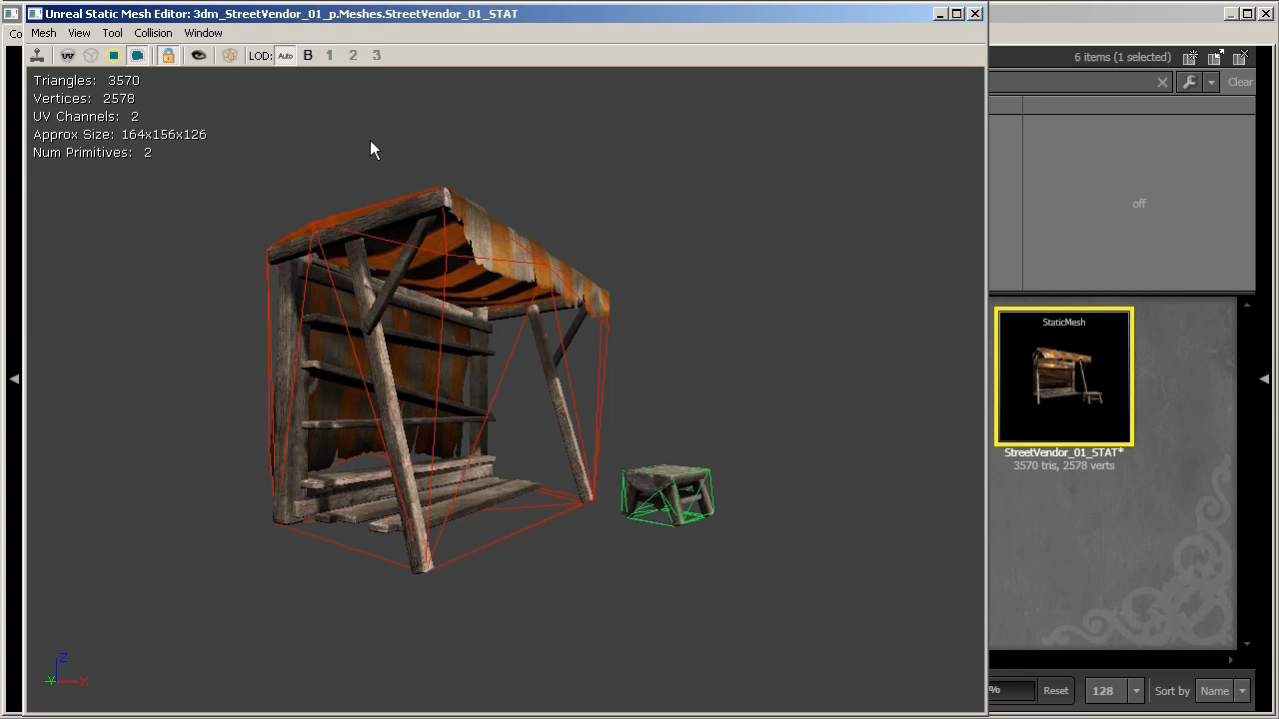
Step: Remove all collision from StreetVendor_01_STAT and orbit to confirm none remains
click(155, 33)
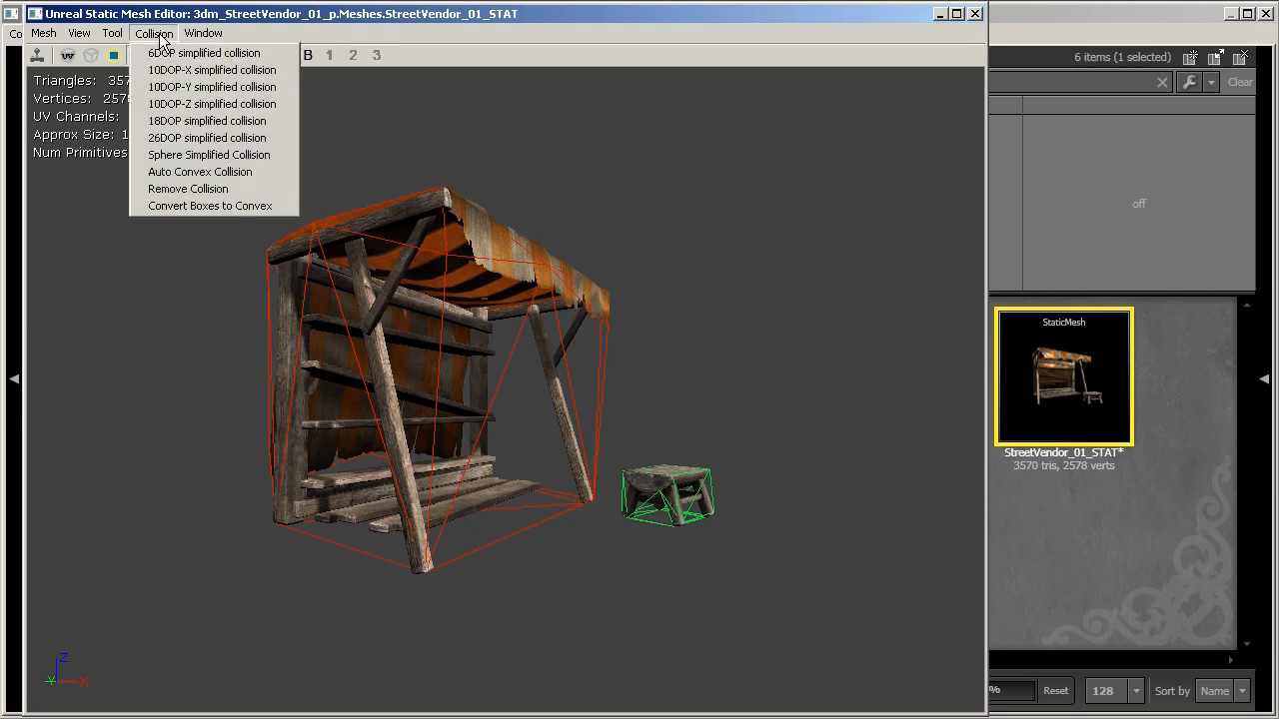
click(200, 189)
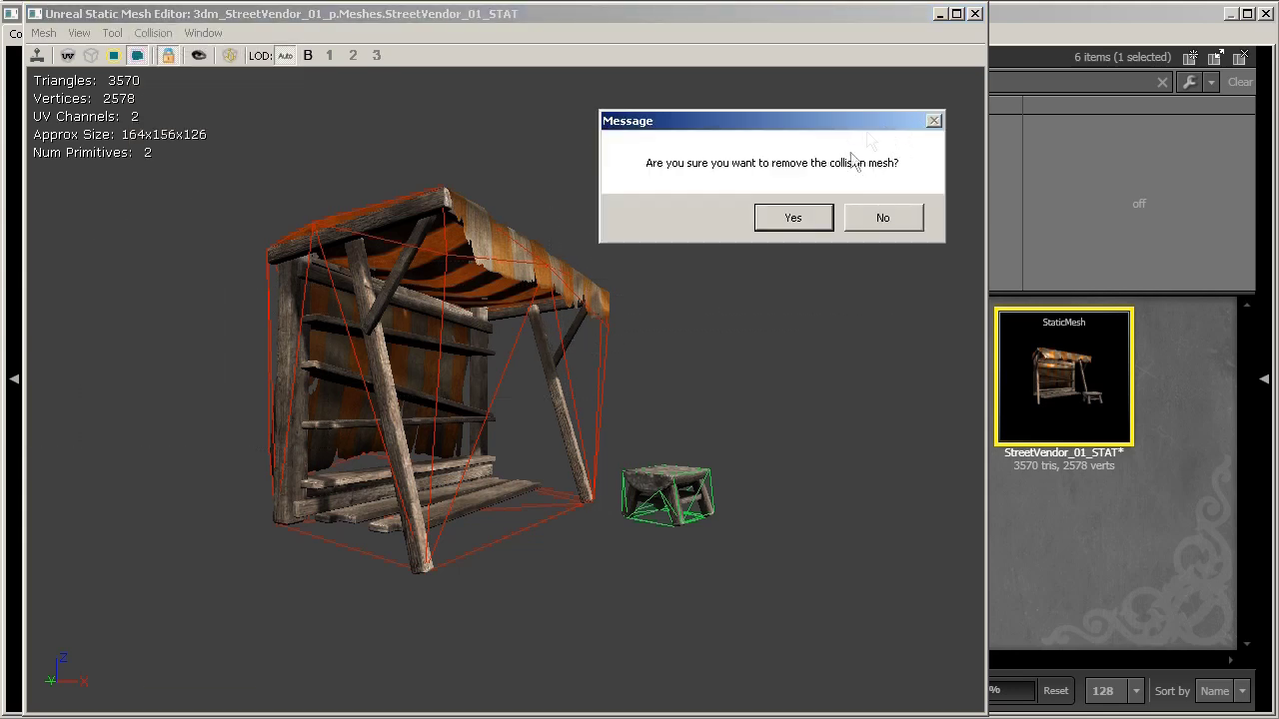
click(792, 222)
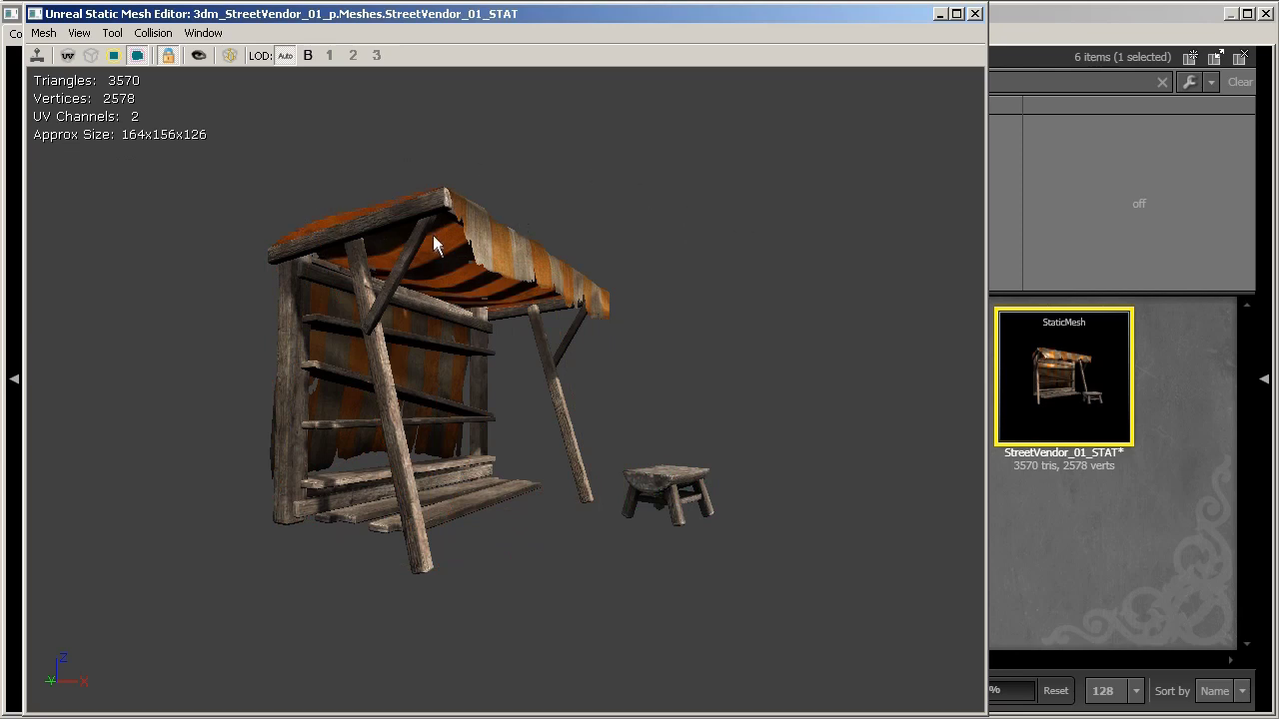
drag(505, 181, 439, 143)
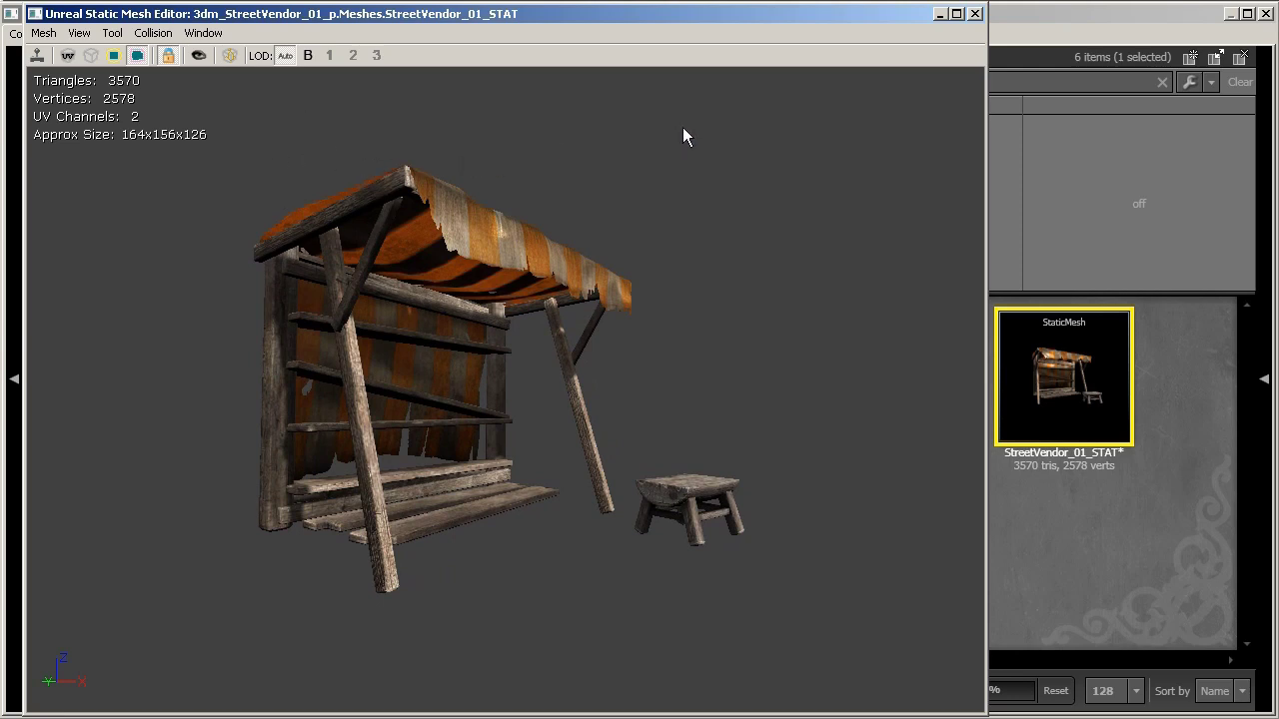
drag(717, 120, 846, 144)
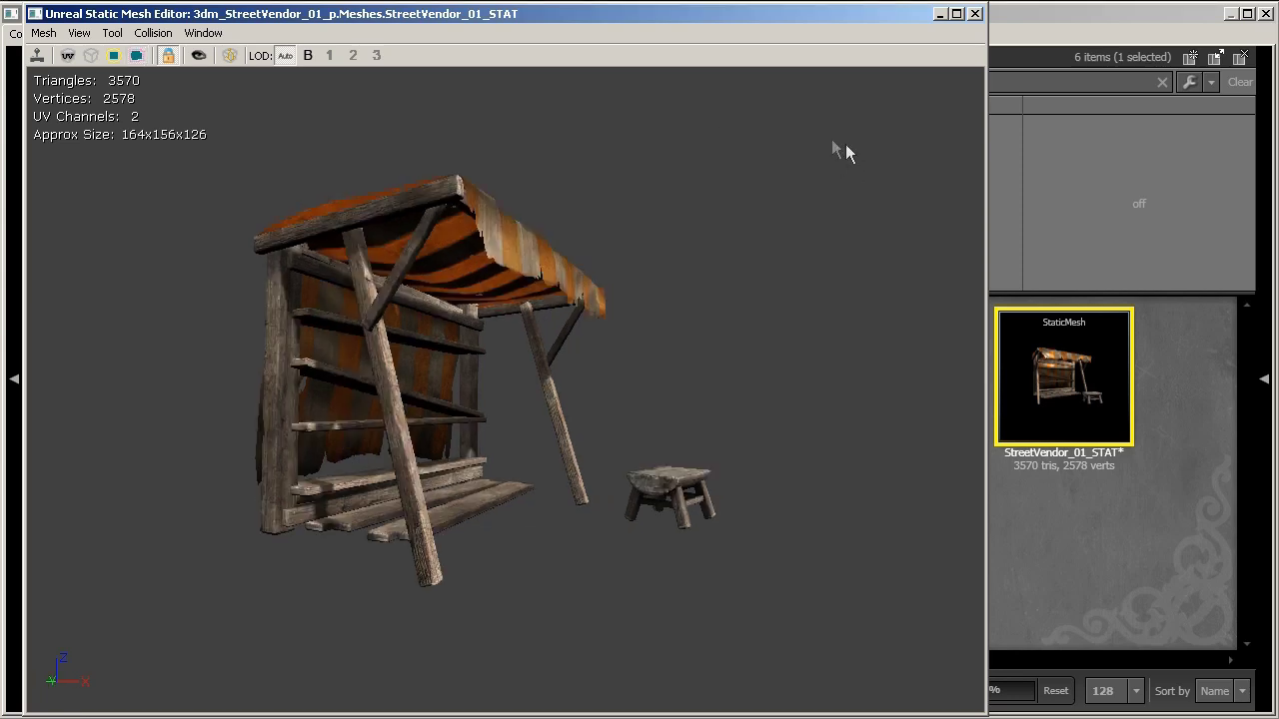
Step: Close the mesh editor, reimport StreetVendor_01_STAT and reopen it in the Static Mesh Editor
click(976, 14)
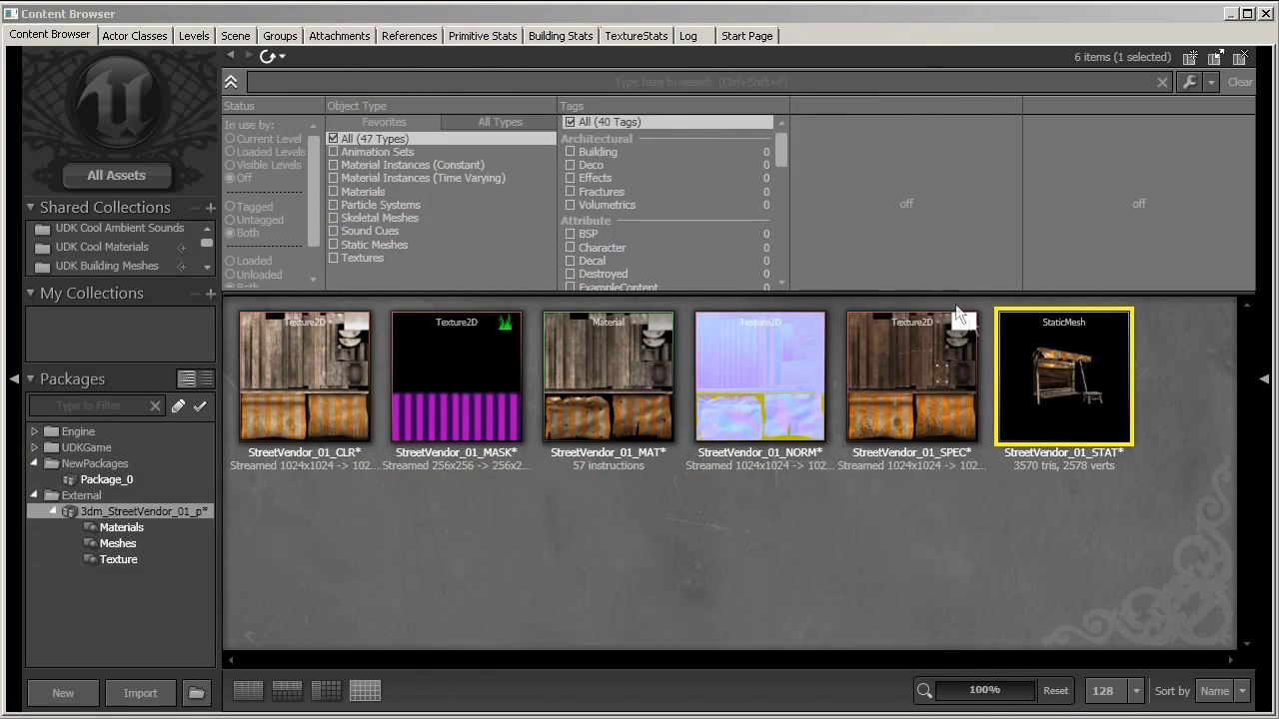
right_click(1017, 330)
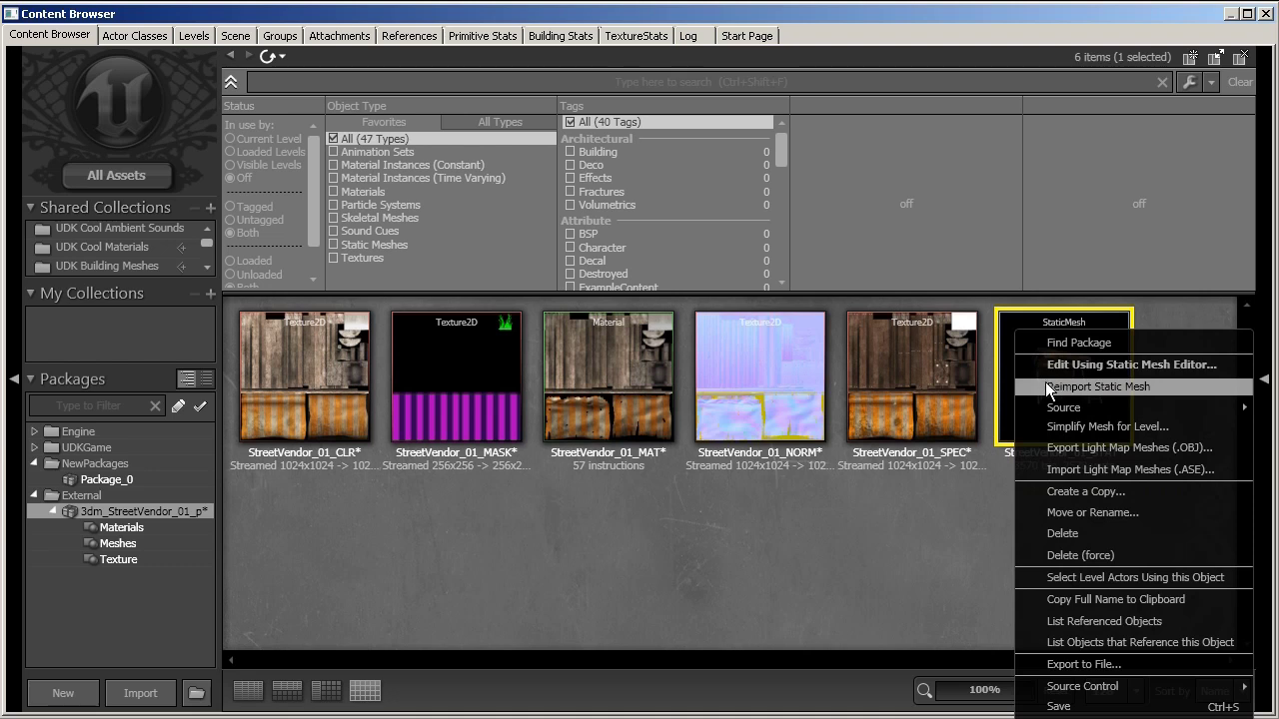
click(951, 379)
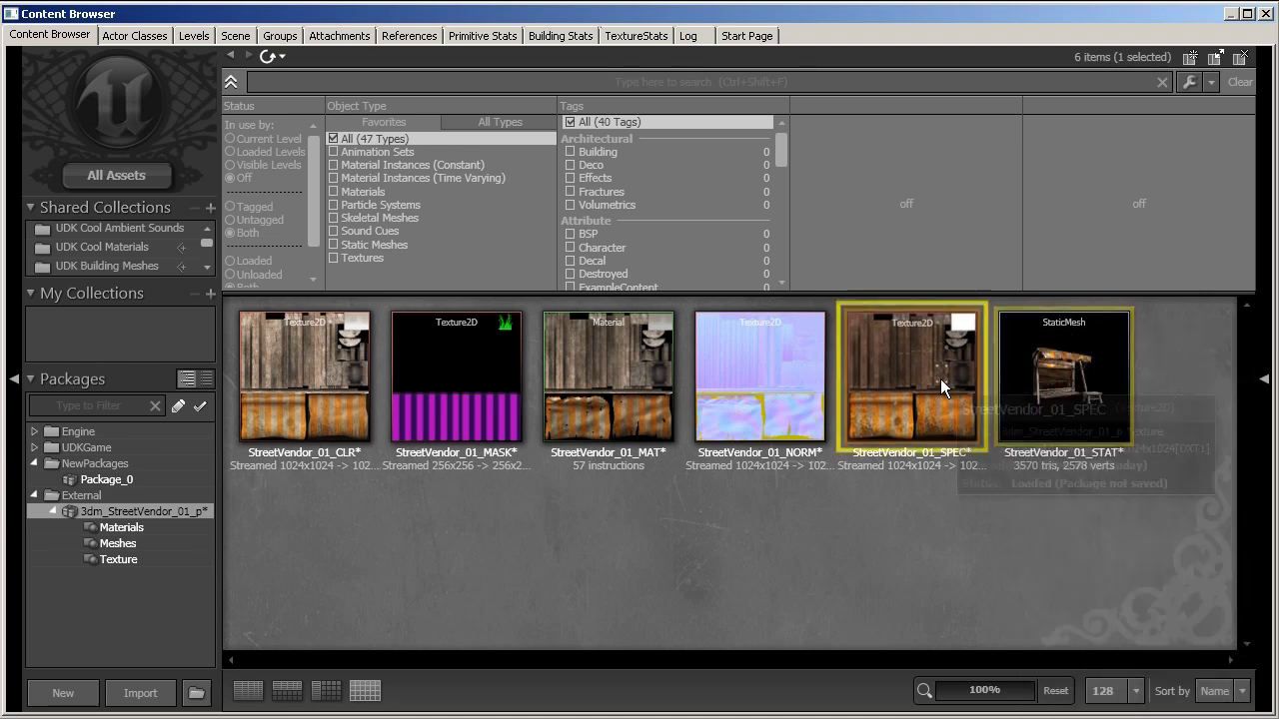
click(1048, 360)
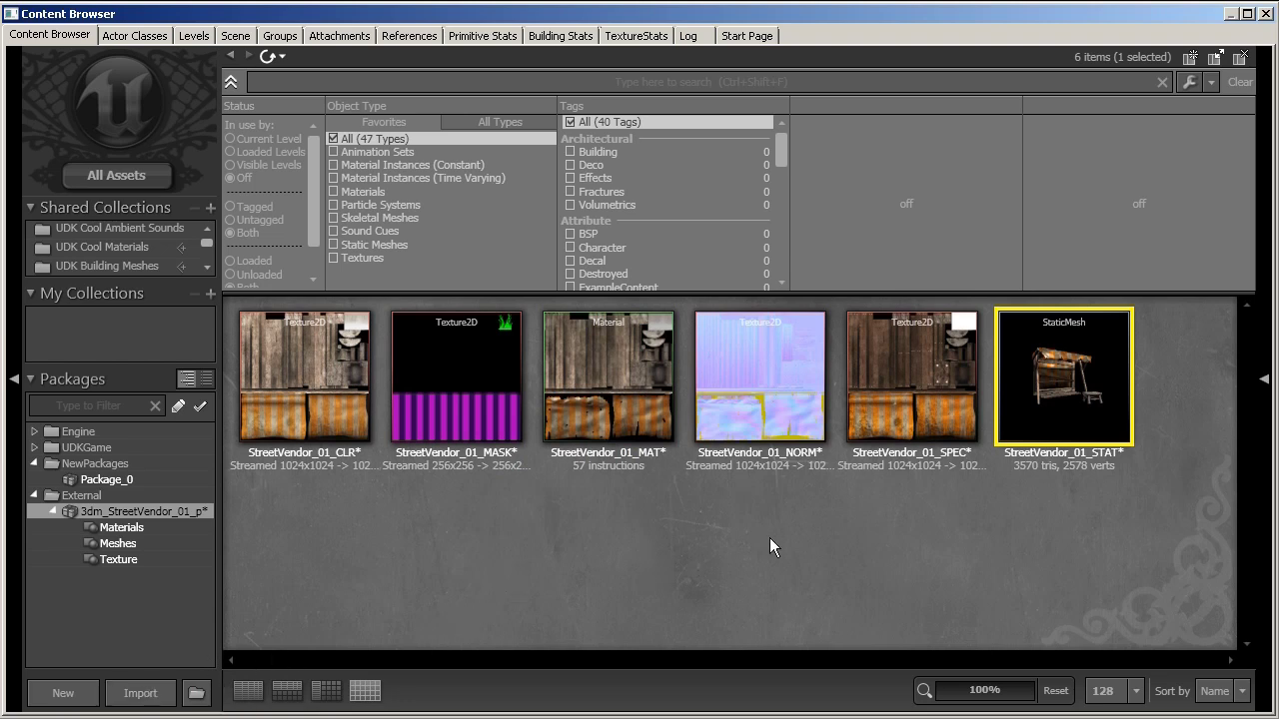
key(Return)
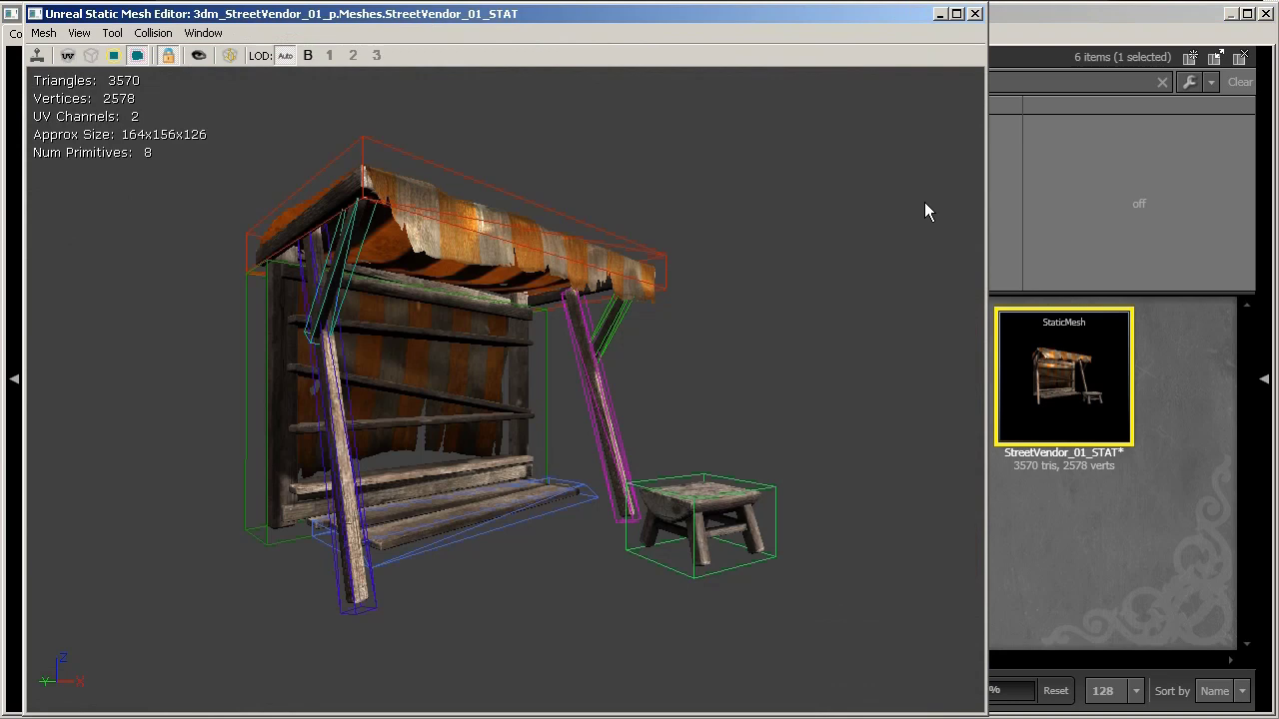